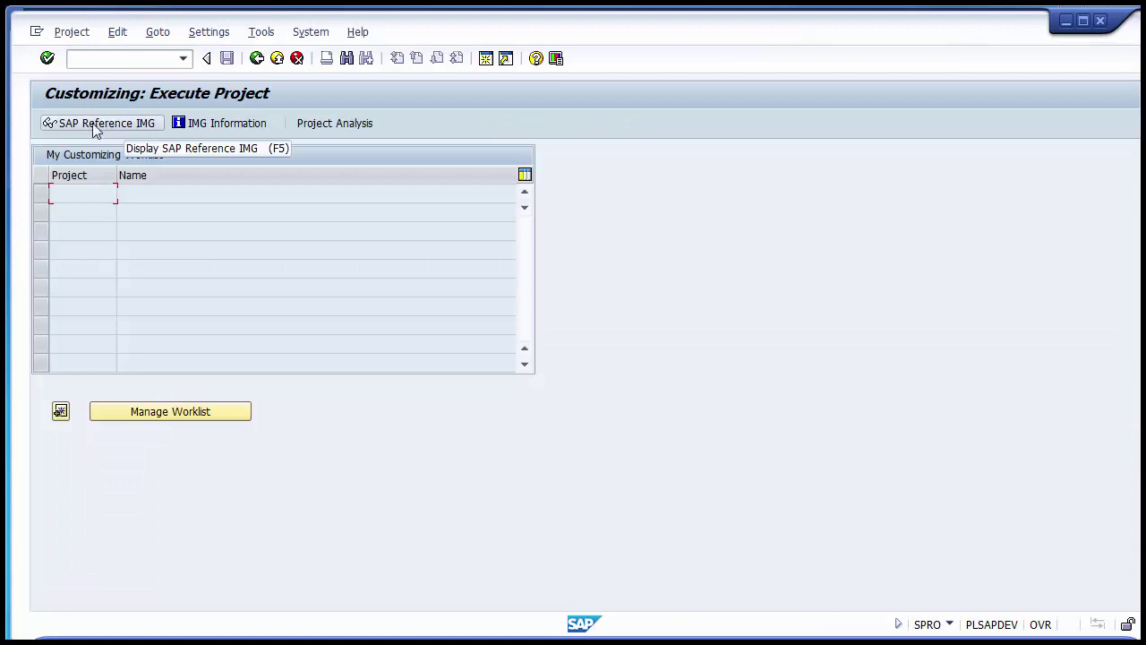
# Display the SAP Reference IMG and expand Financial Accounting (New), Financial Accounting Global Settings (New) and Document.
pyautogui.click(105, 127)
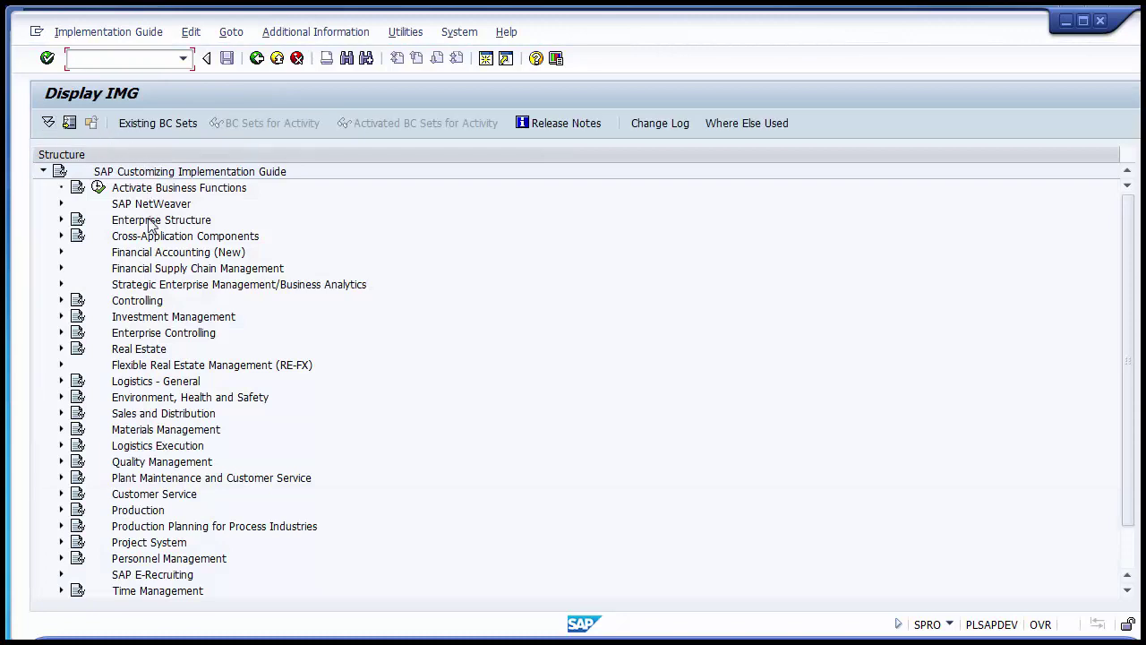
pyautogui.click(133, 255)
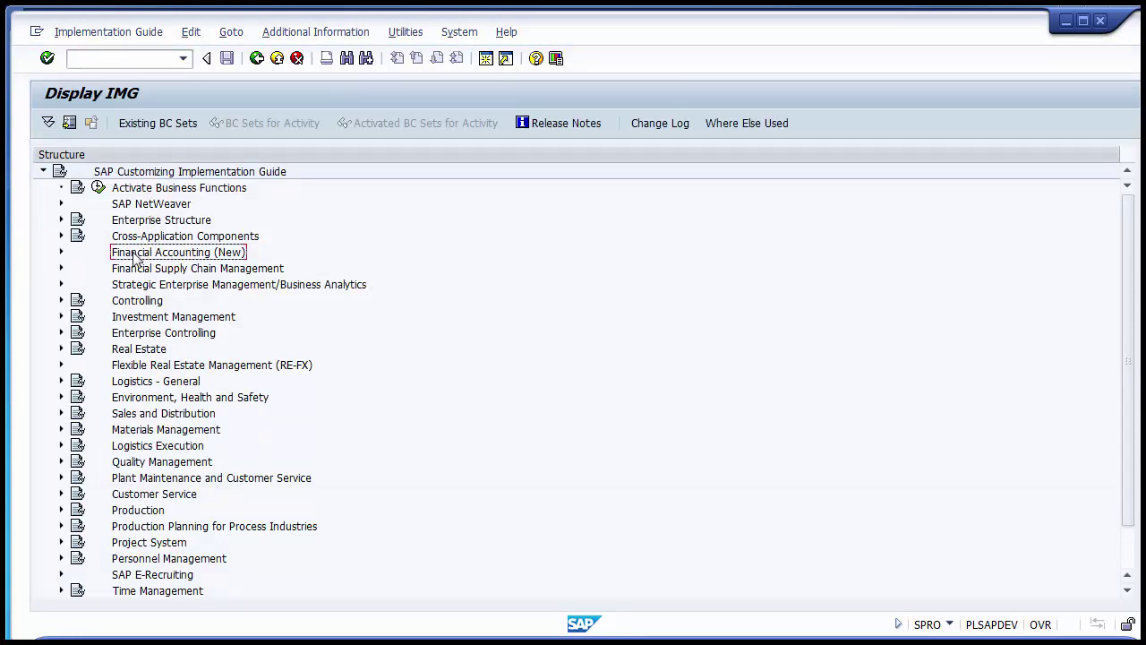
pyautogui.click(61, 253)
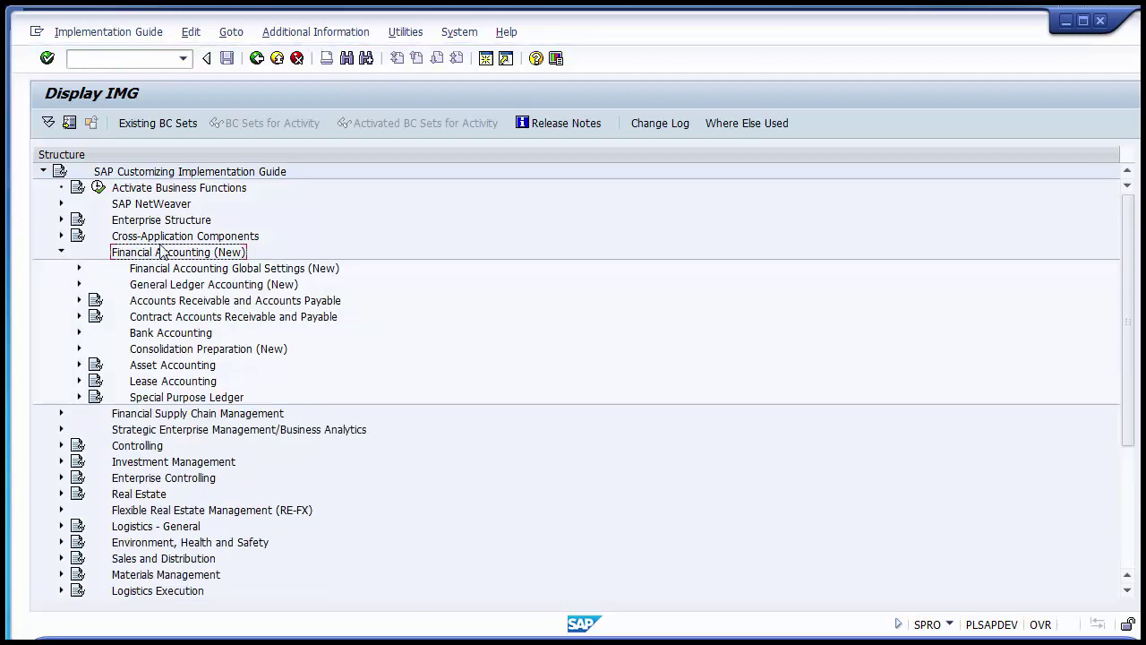
pyautogui.click(185, 270)
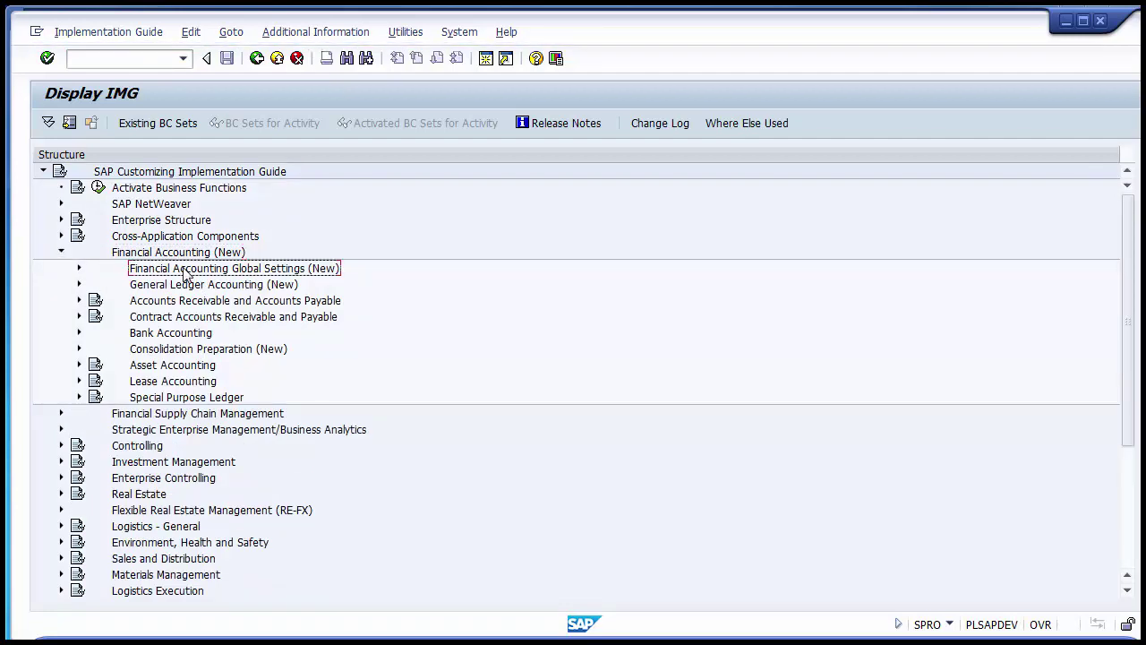
pyautogui.click(79, 269)
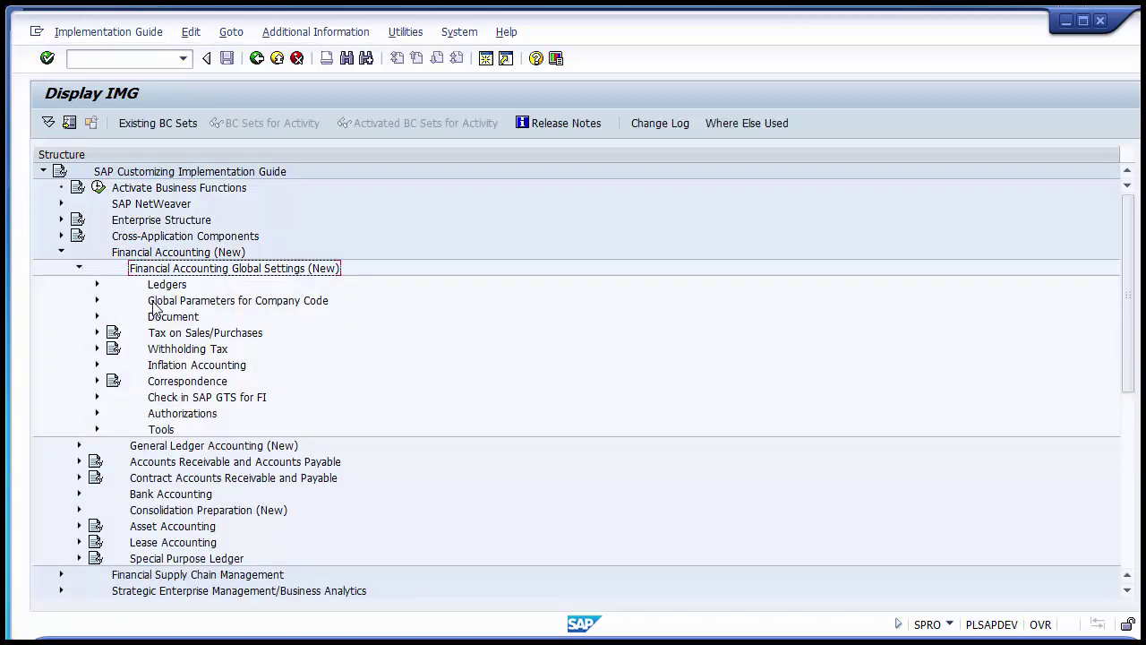
pyautogui.click(163, 320)
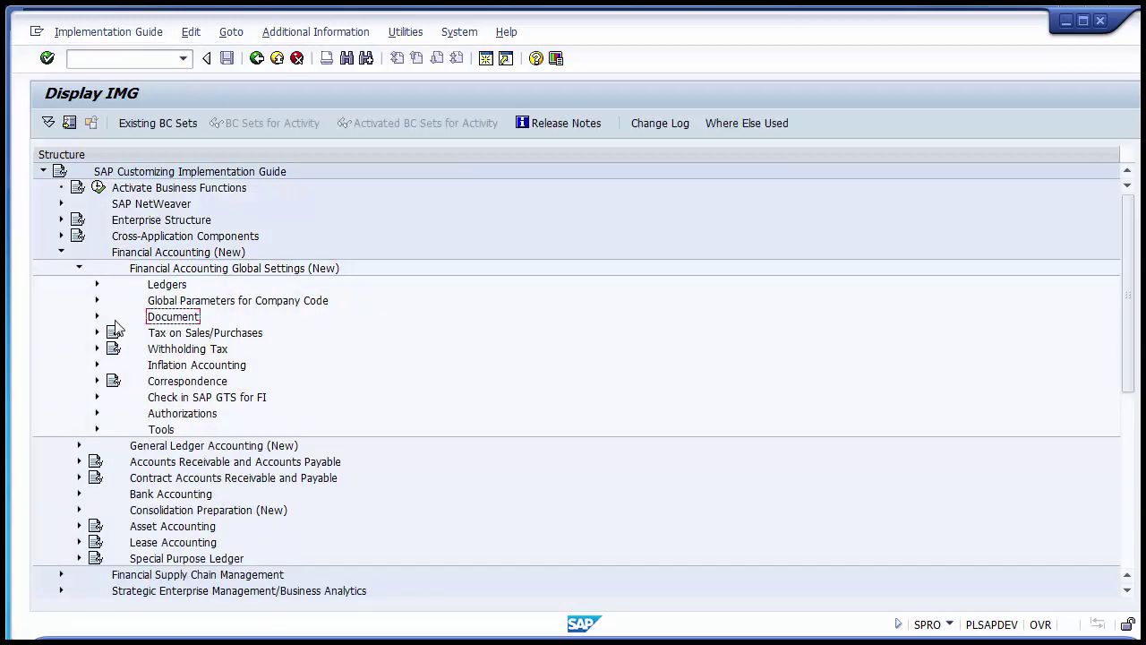
pyautogui.click(98, 317)
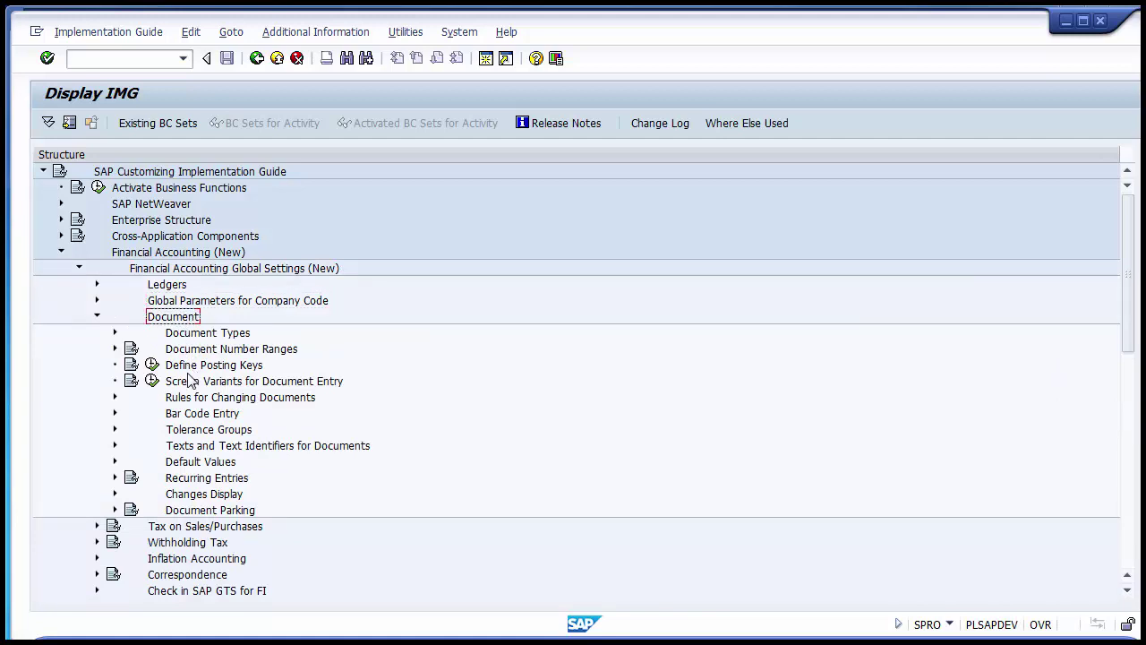
# Expand Texts and Text Identifiers for Documents and execute the Define Text IDs for Documents activity.
pyautogui.click(195, 448)
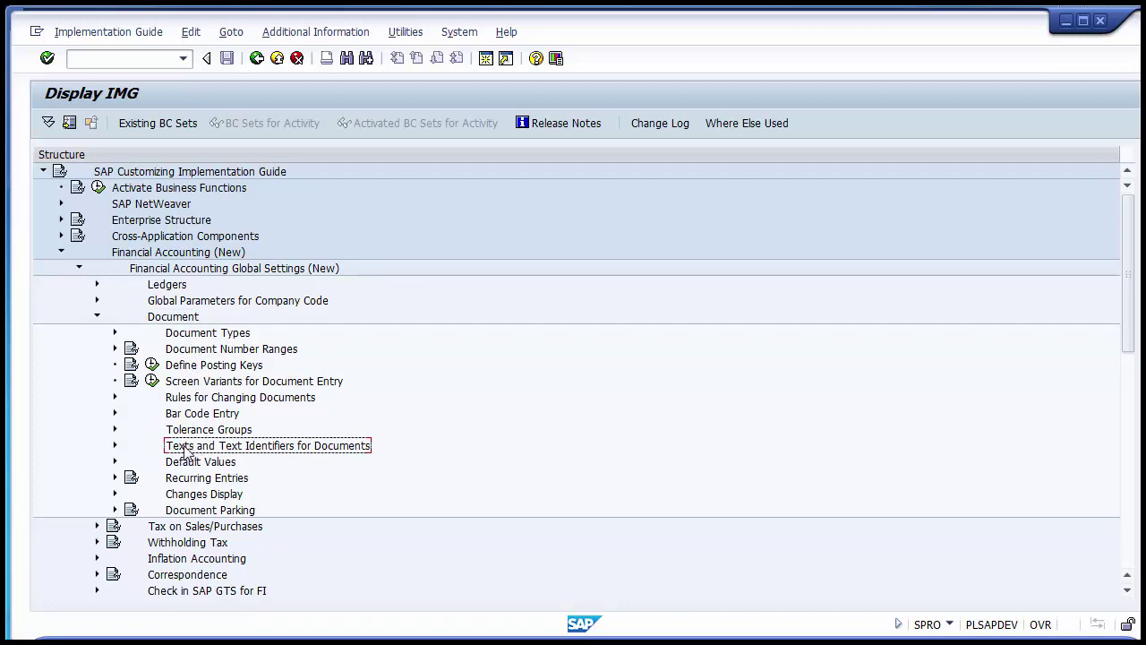
pyautogui.click(115, 446)
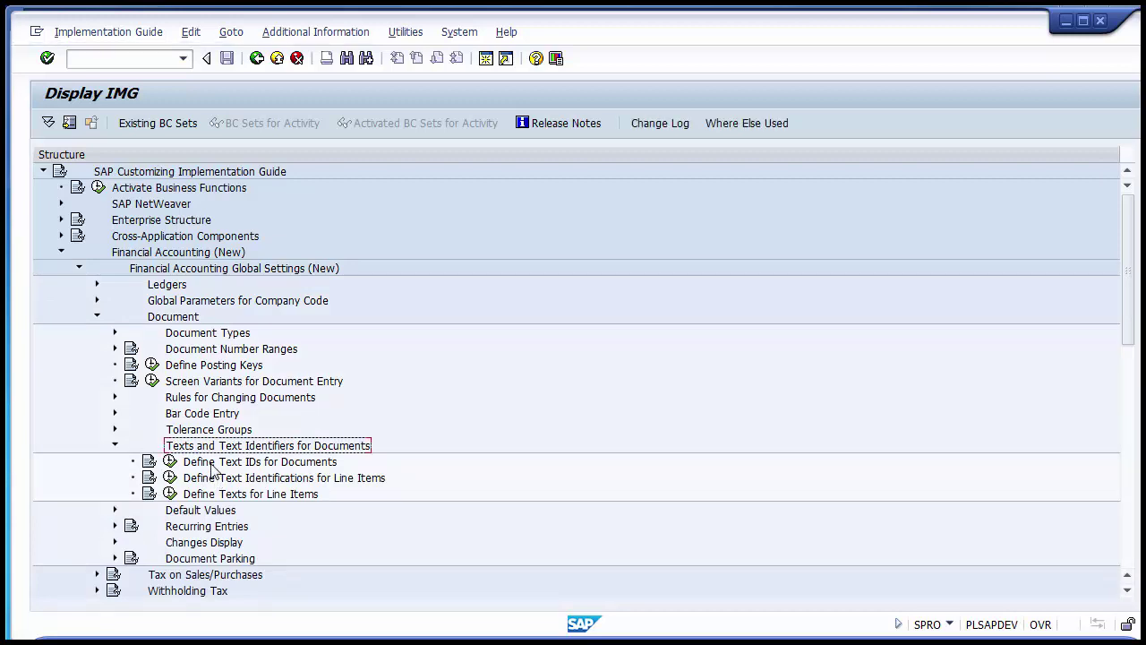
pyautogui.click(213, 464)
pyautogui.click(216, 479)
pyautogui.click(220, 494)
pyautogui.click(218, 479)
pyautogui.click(215, 466)
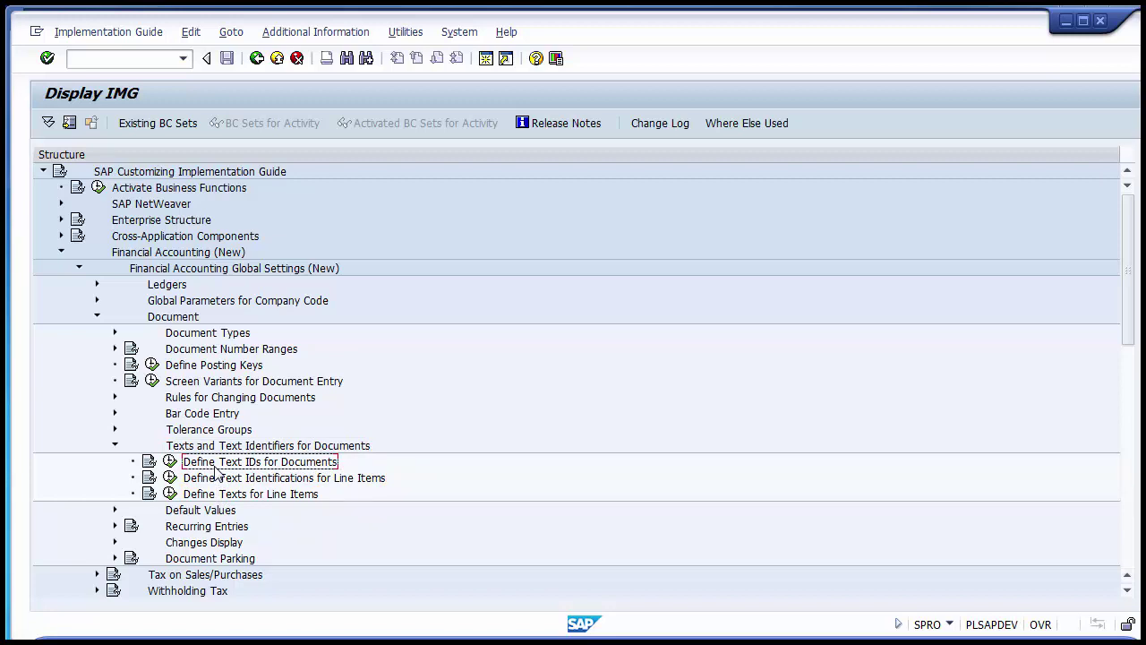
pyautogui.click(170, 462)
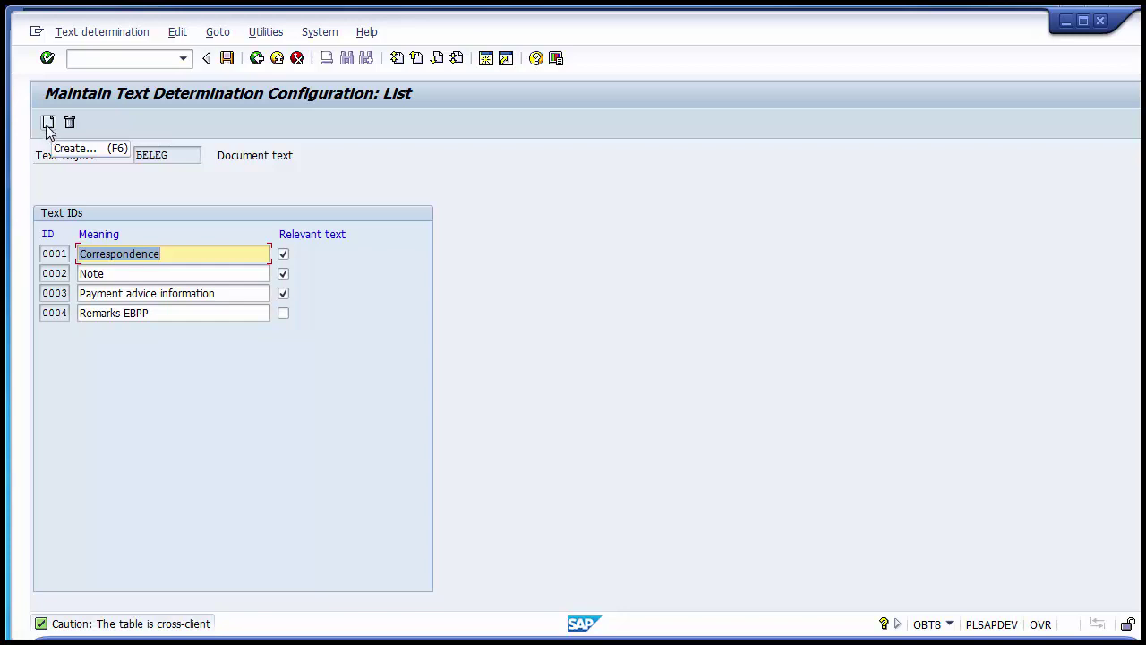
# Create a text ID Z001 with the meaning "Text" for the document text object.
pyautogui.click(48, 123)
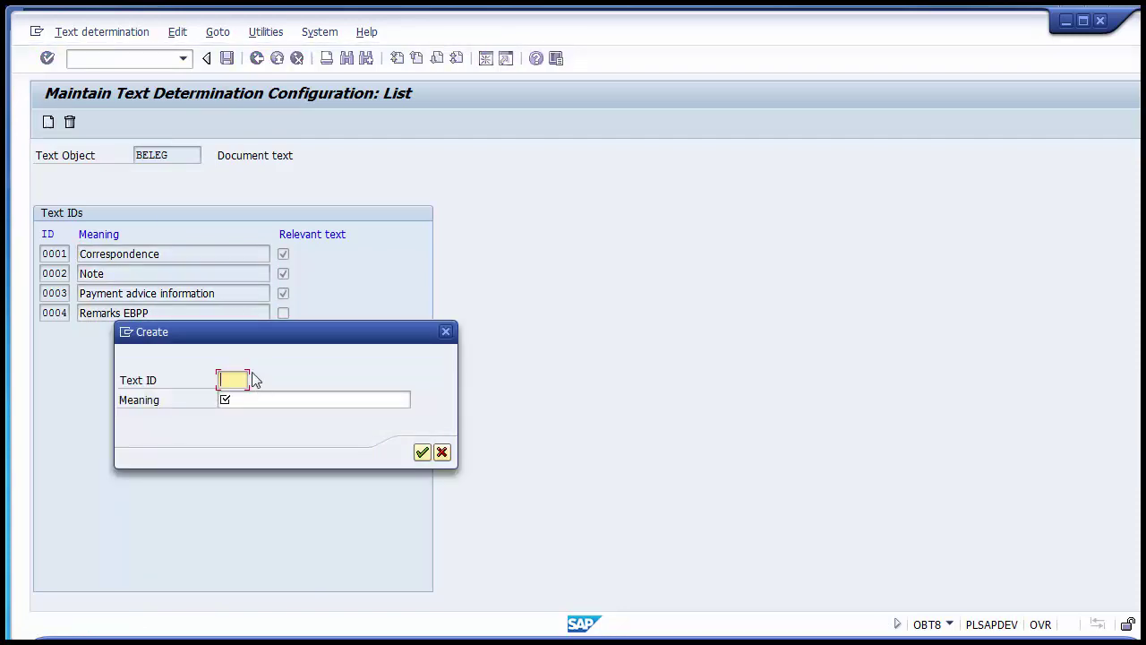
pyautogui.moveTo(228, 324); pyautogui.dragTo(256, 169)
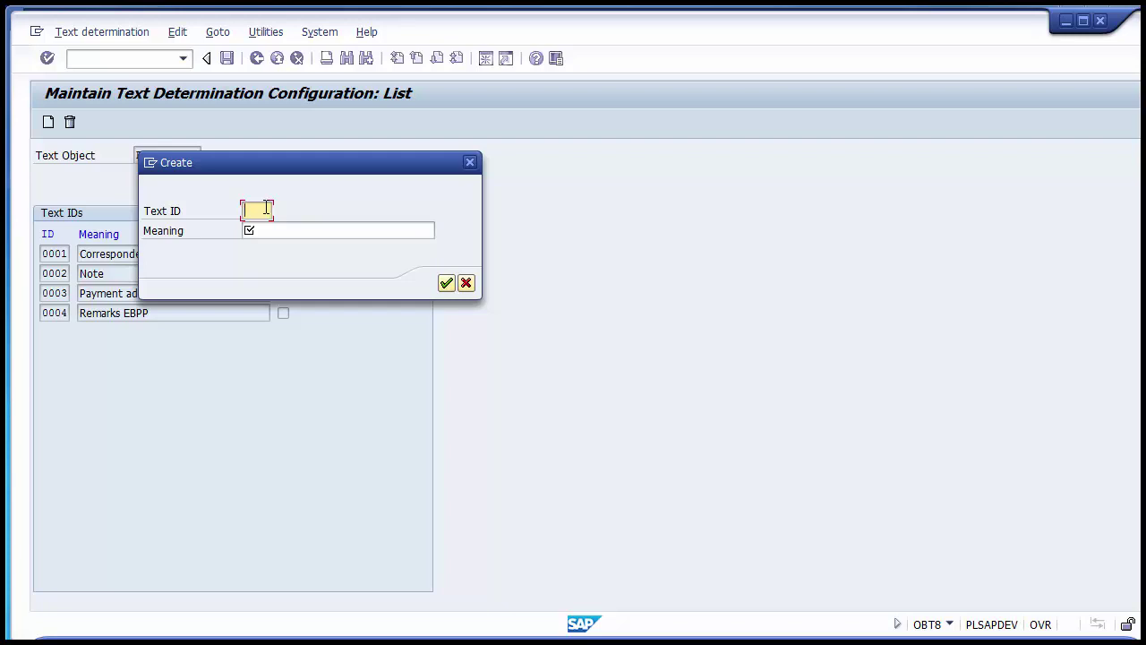
pyautogui.write('Z')
pyautogui.press('Down')
pyautogui.press('Return')
pyautogui.click(287, 228)
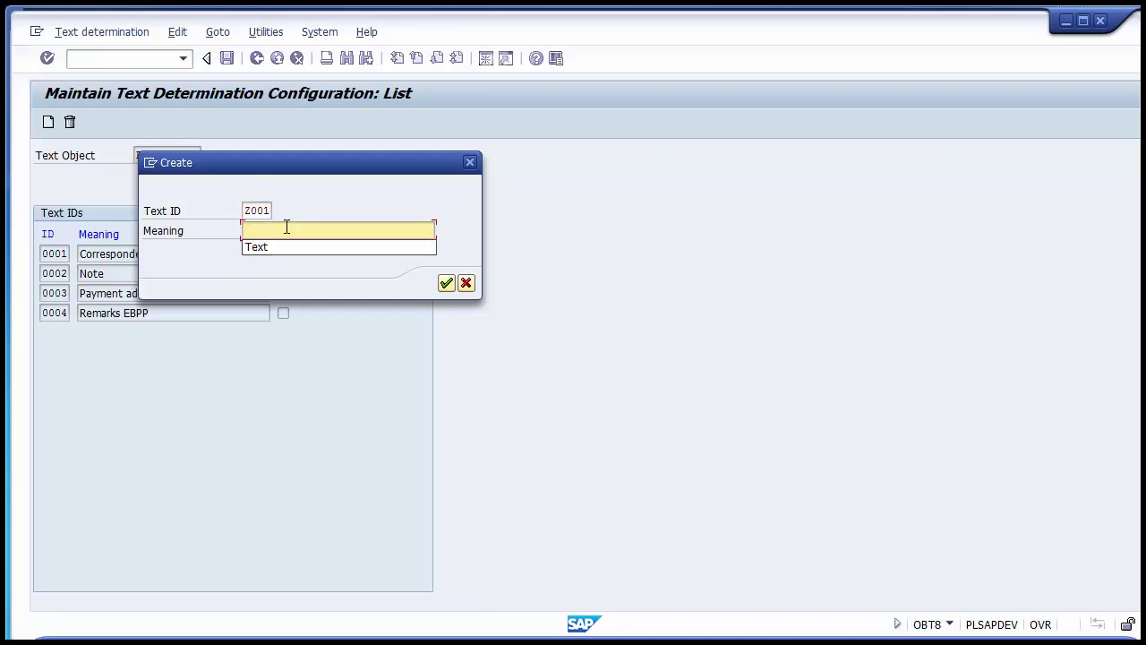
pyautogui.press('Down')
pyautogui.press('Return')
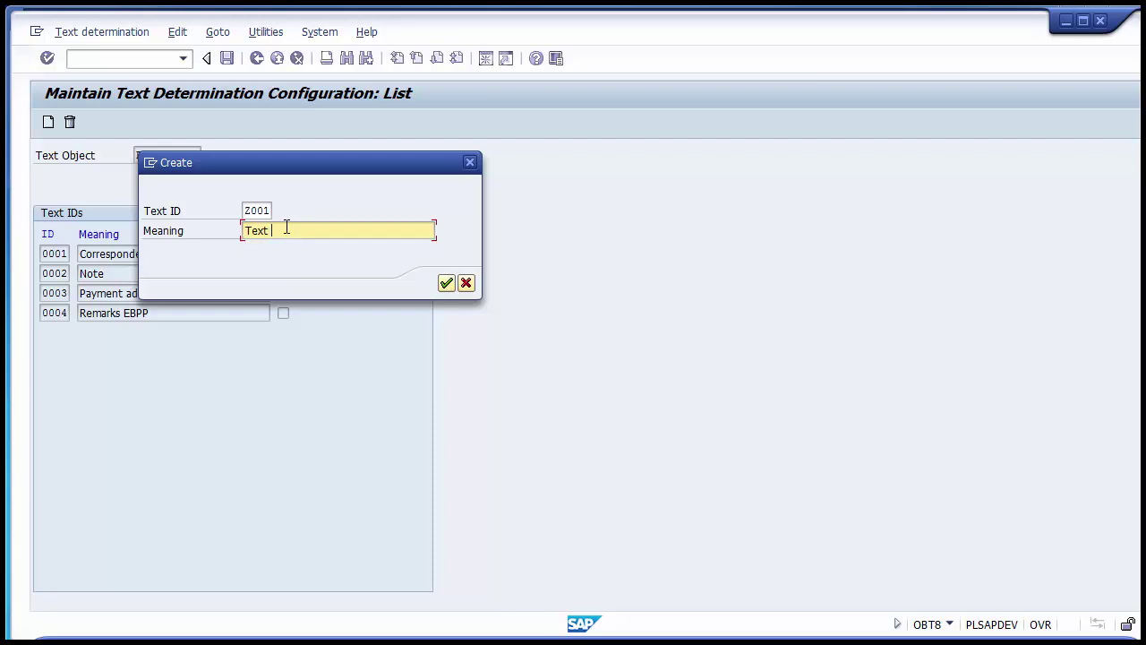
pyautogui.write('Do')
pyautogui.press('BackSpace')
pyautogui.press('BackSpace')
pyautogui.click(445, 284)
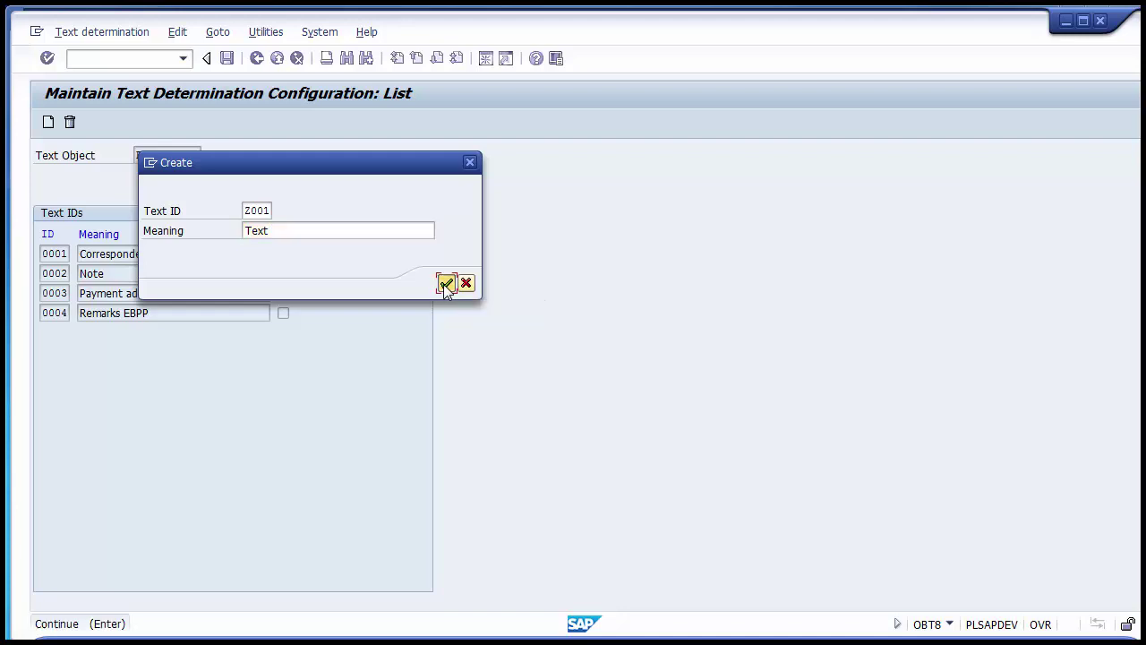
# Mark text ID Z001 as relevant text and save it under the proposed workbench request.
pyautogui.click(126, 333)
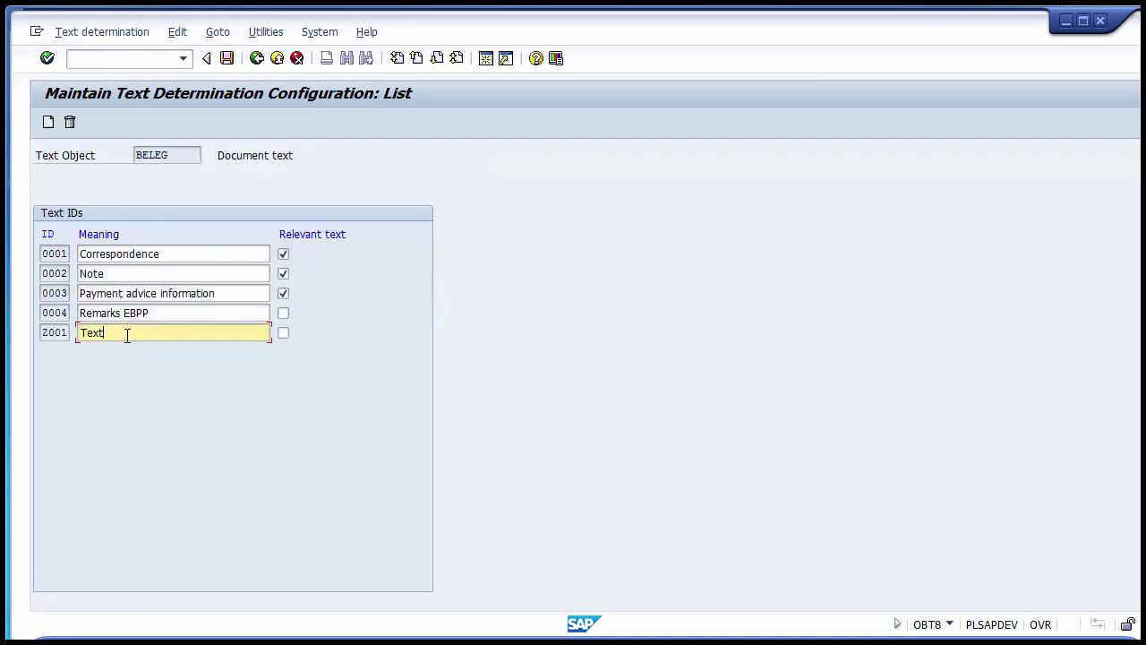
pyautogui.moveTo(43, 332); pyautogui.dragTo(77, 333)
pyautogui.click(283, 333)
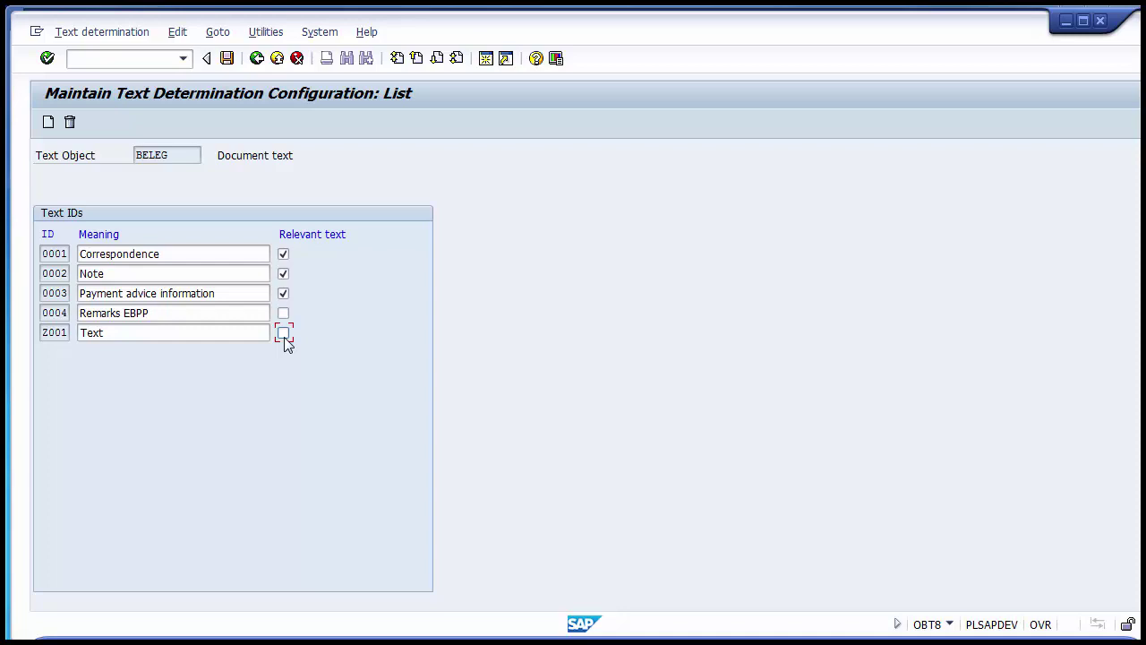
pyautogui.click(48, 337)
pyautogui.click(283, 333)
pyautogui.click(51, 333)
pyautogui.doubleClick(51, 333)
pyautogui.click(227, 59)
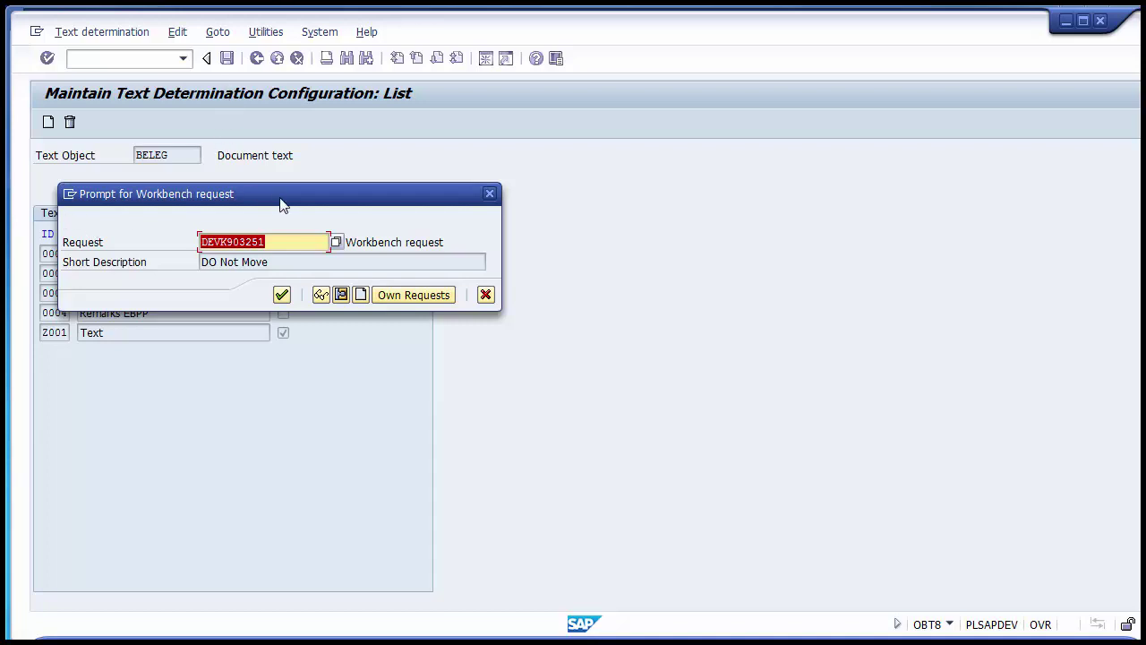
pyautogui.click(281, 295)
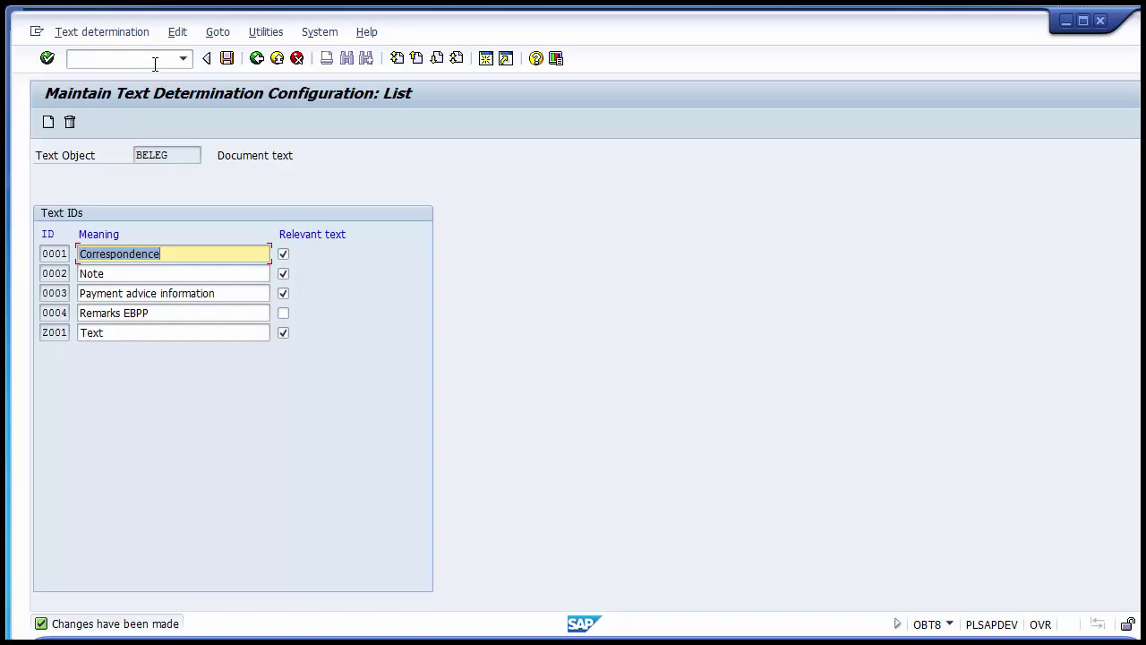
# Start a new session and run transaction FB60 to enter a vendor invoice.
pyautogui.click(486, 59)
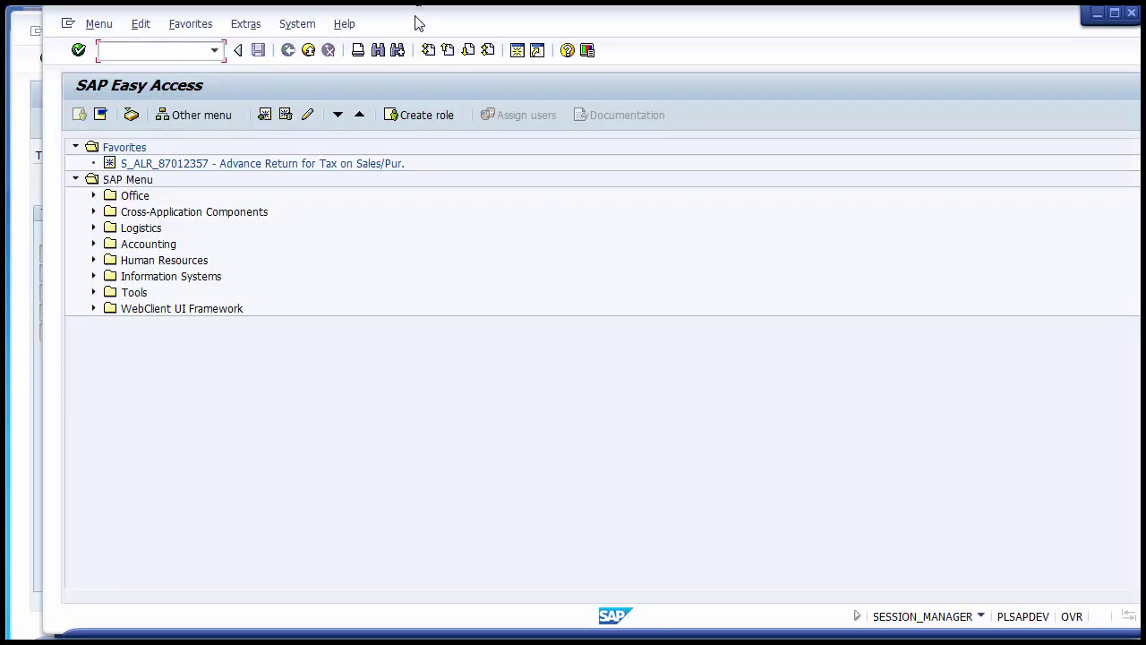
pyautogui.moveTo(418, 22); pyautogui.dragTo(381, 28)
pyautogui.click(150, 59)
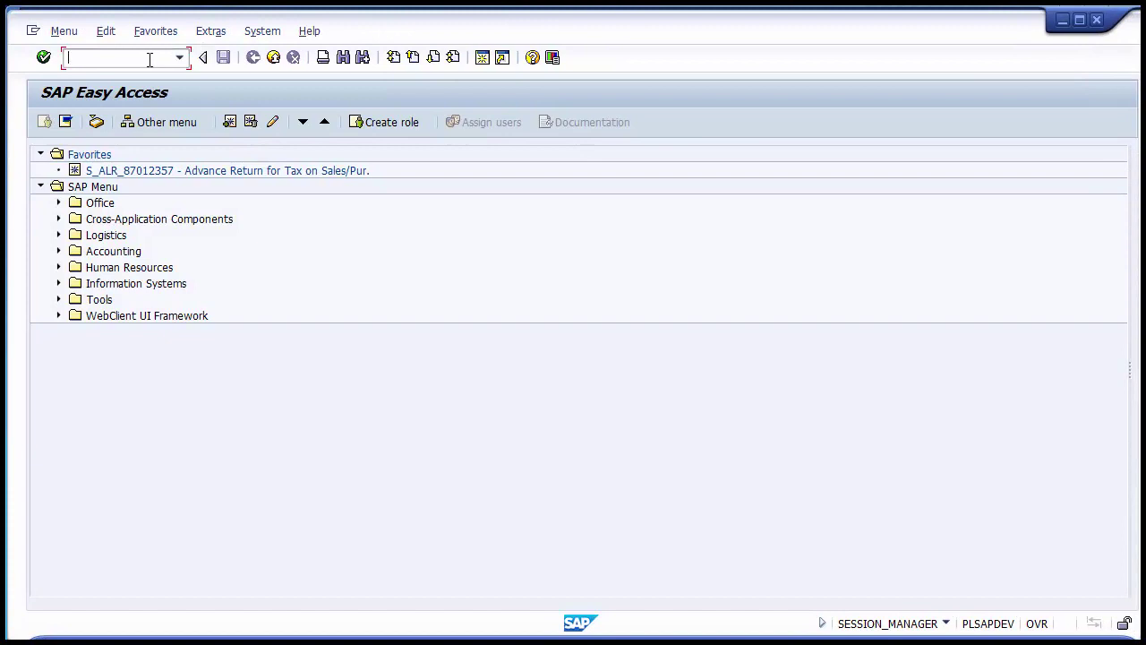
pyautogui.press('Down')
pyautogui.press('Down')
pyautogui.press('Down')
pyautogui.click(150, 59)
pyautogui.press('Return')
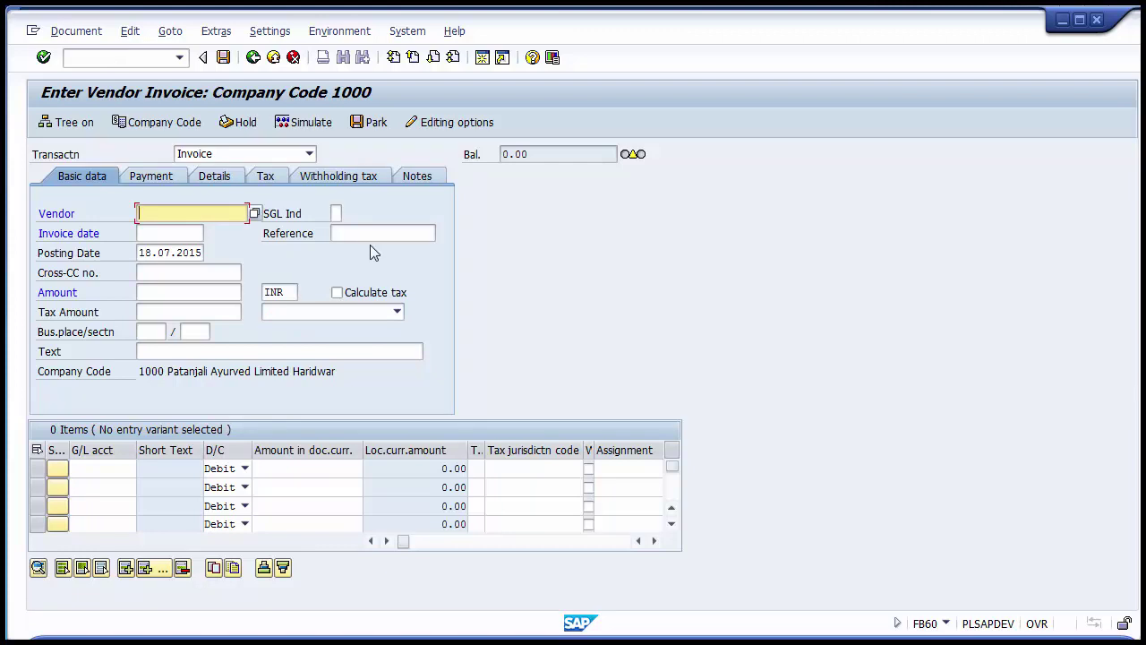
# Try to open the document texts of the blank vendor invoice.
pyautogui.click(212, 34)
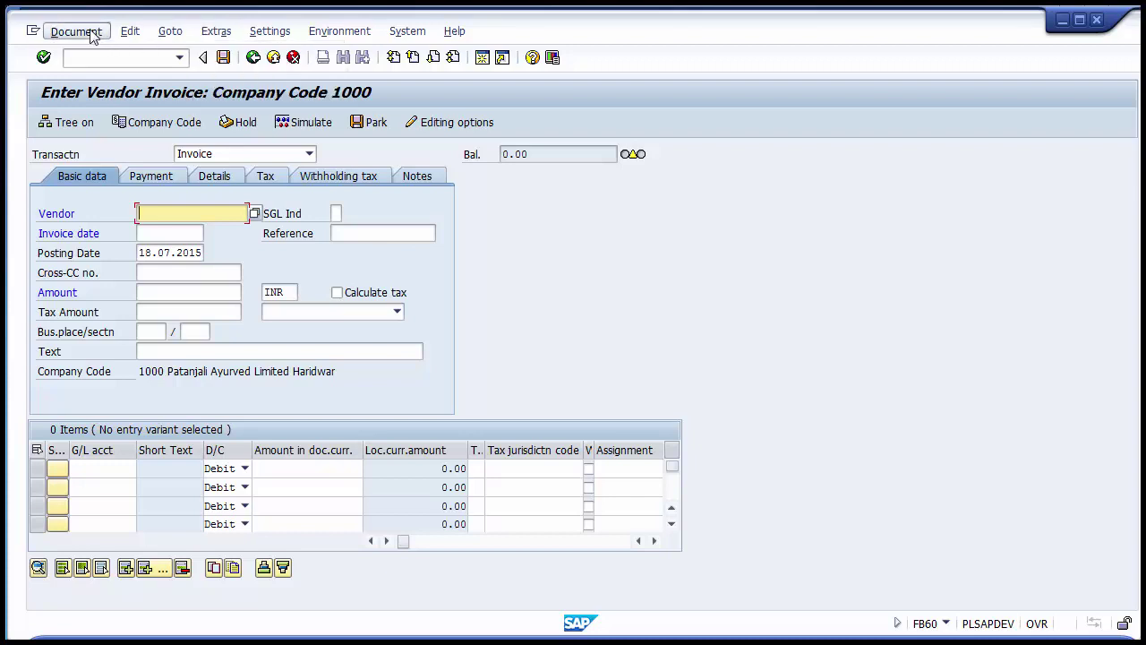
pyautogui.moveTo(81, 34)
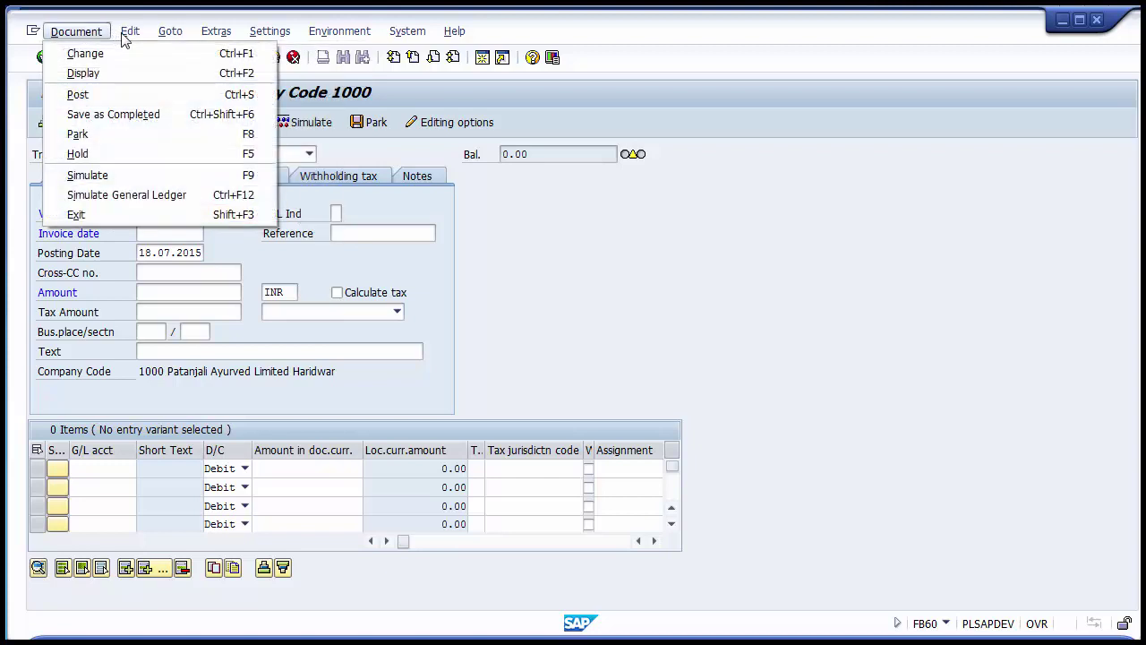
pyautogui.moveTo(168, 34)
pyautogui.moveTo(211, 36)
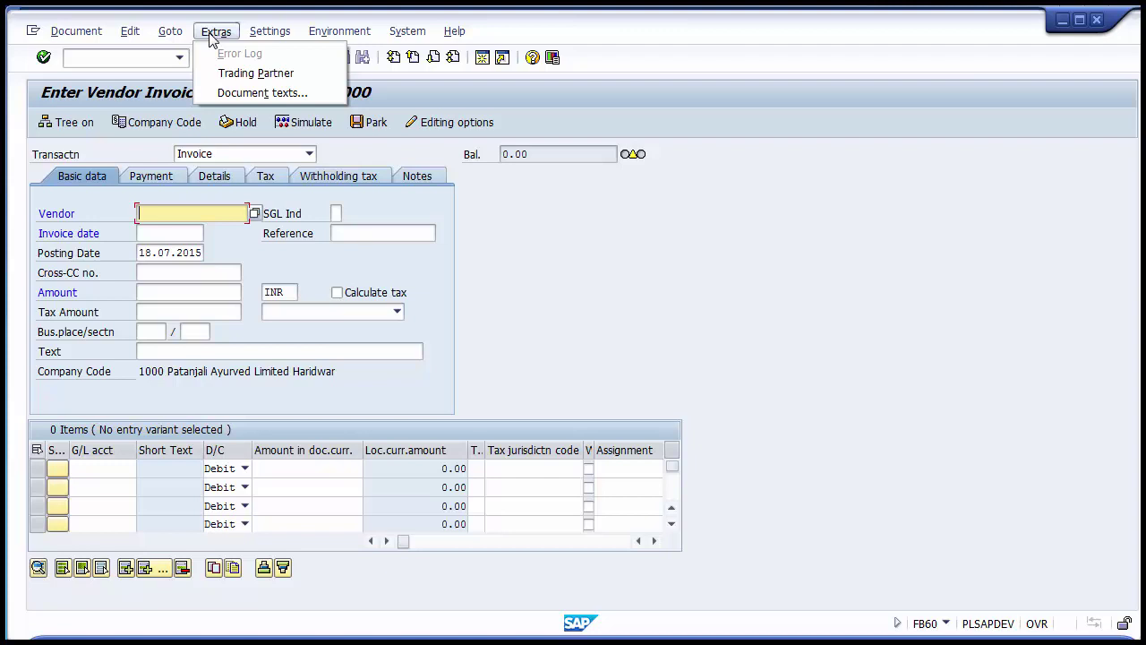
pyautogui.click(263, 92)
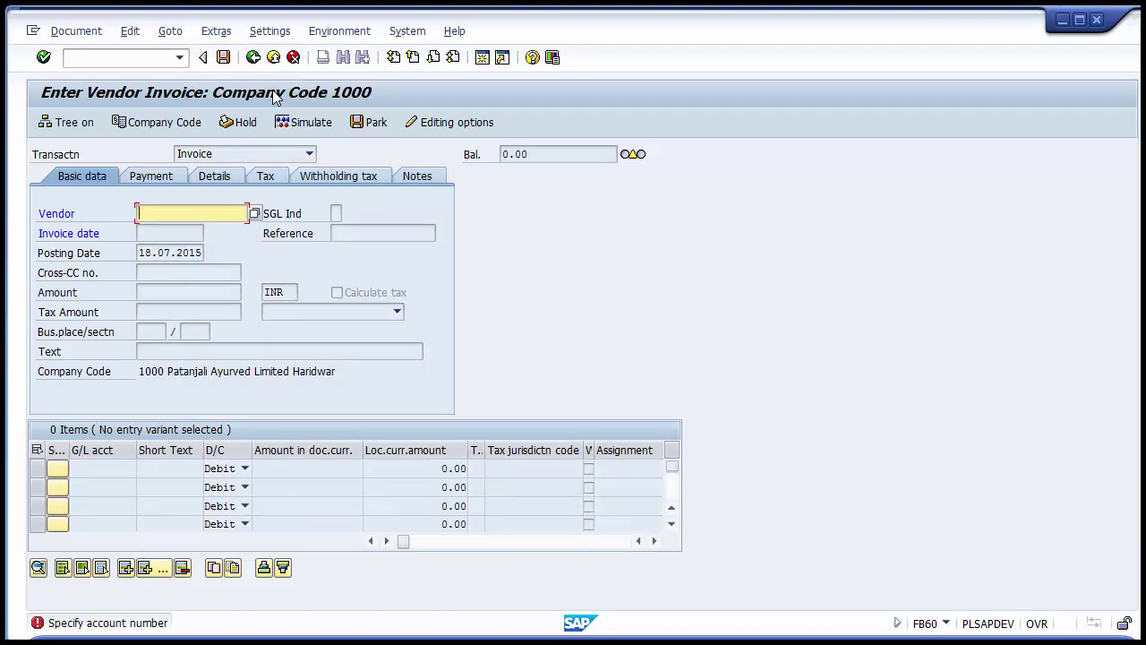
# Enter the vendor number, invoice date 01.07.2015 and reference 24556, and open the invoice's document texts.
pyautogui.write('4000001')
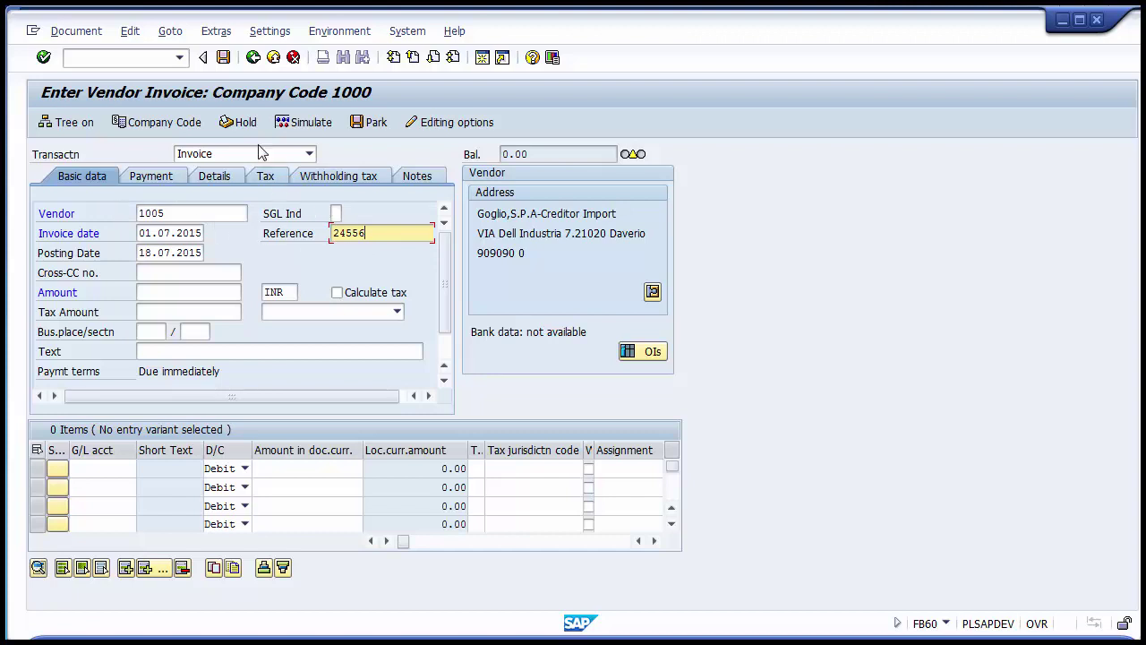
pyautogui.click(223, 39)
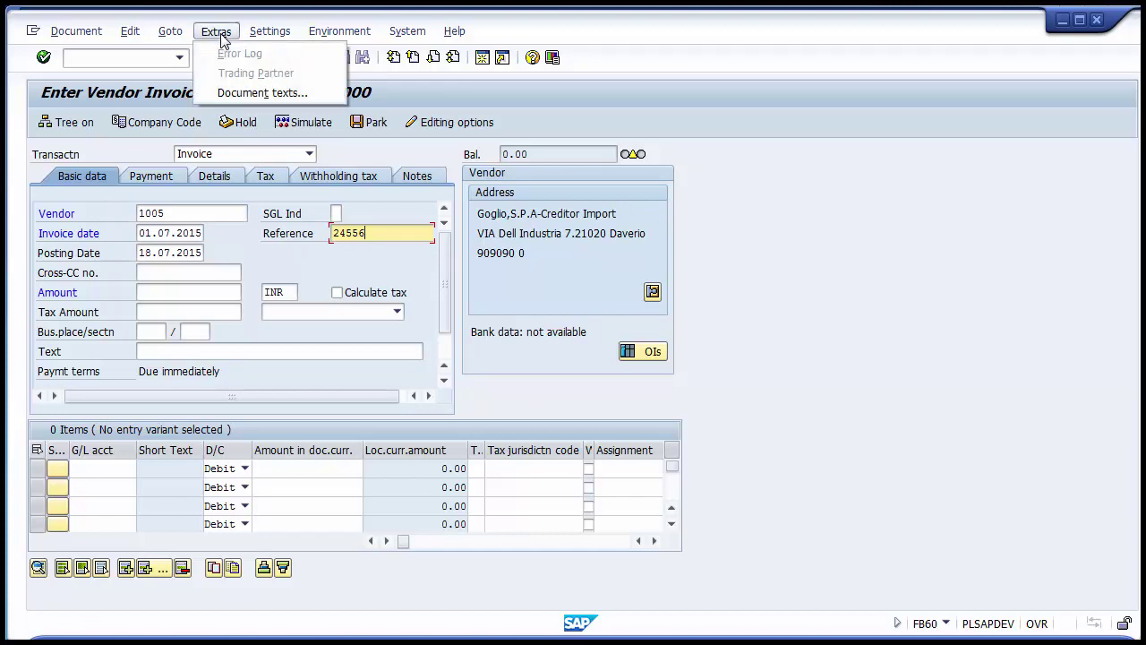
pyautogui.click(242, 95)
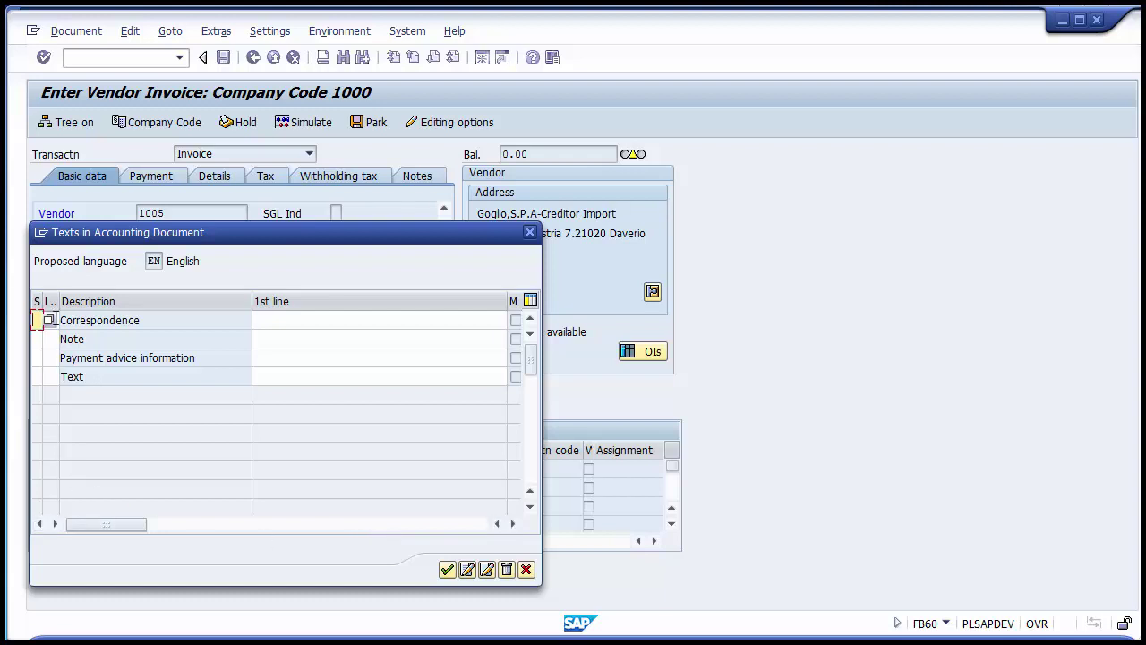
# Compare the text types offered in the invoice's document texts with the relevant text IDs configured for text object BELEG.
pyautogui.moveTo(186, 246); pyautogui.dragTo(239, 167)
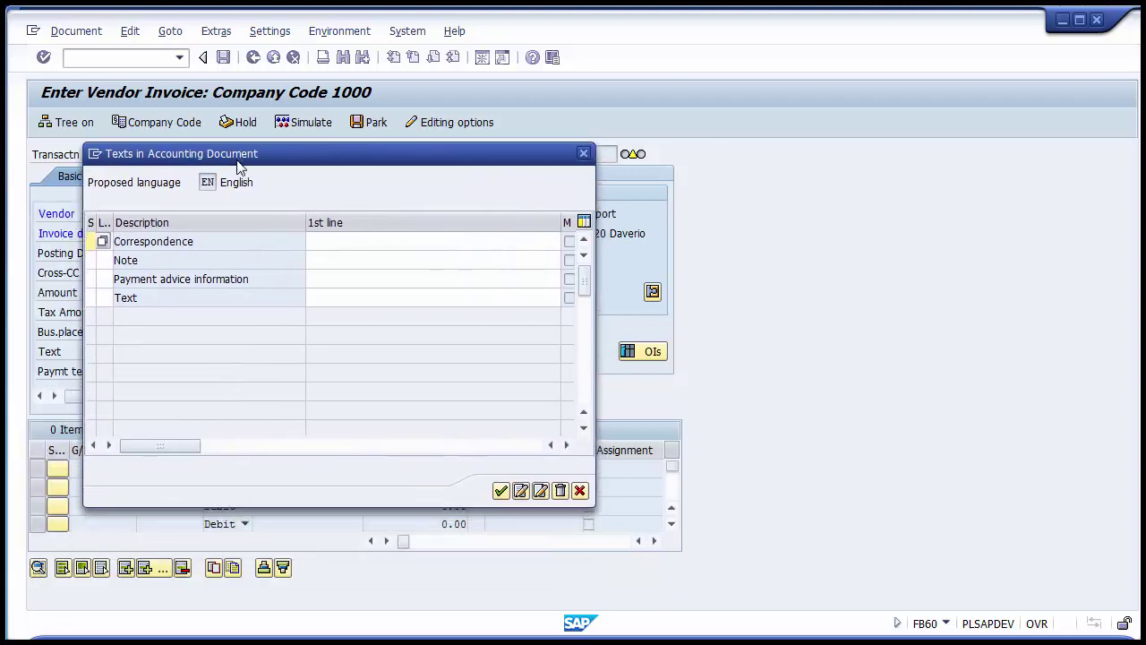
pyautogui.click(174, 243)
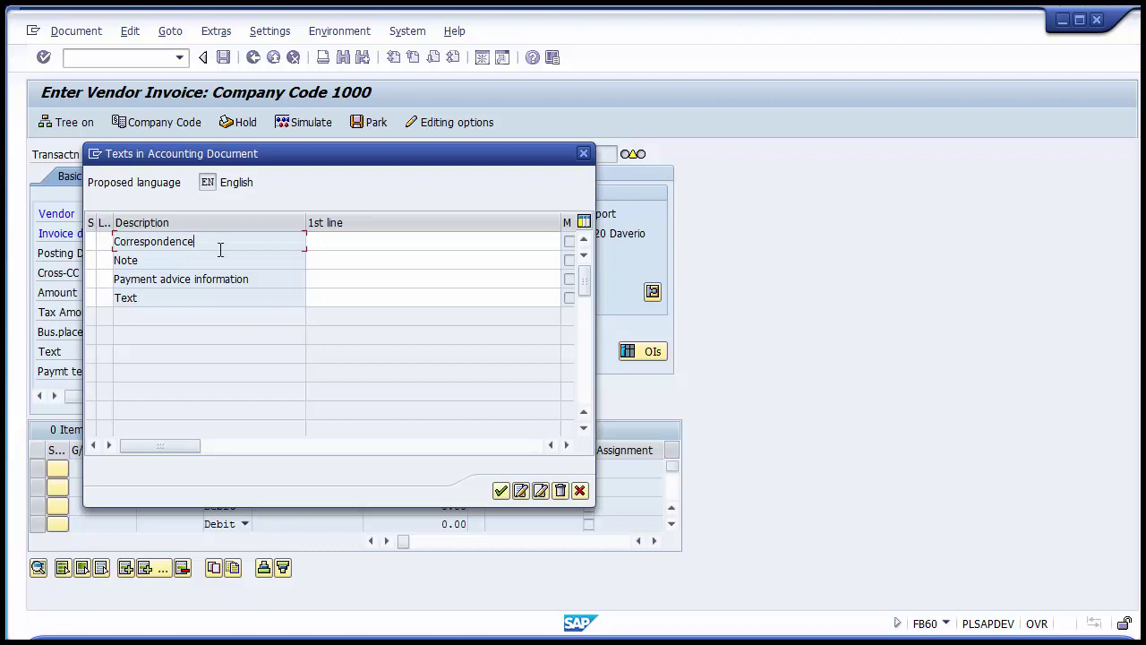
pyautogui.moveTo(189, 241); pyautogui.dragTo(112, 243)
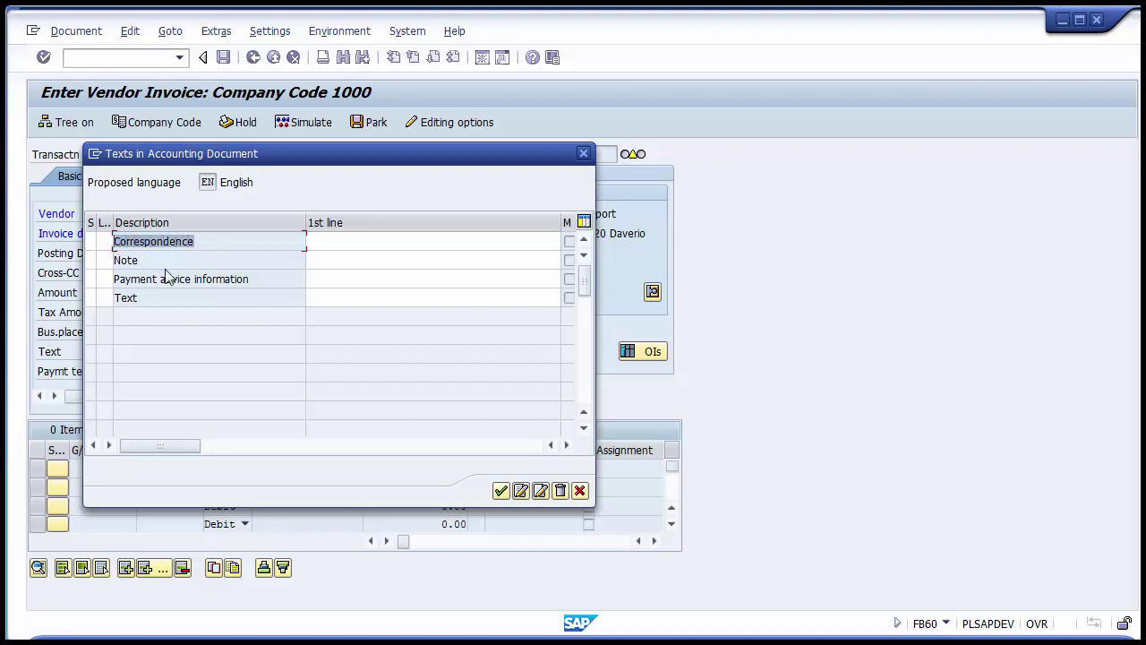
pyautogui.moveTo(173, 279); pyautogui.dragTo(102, 278)
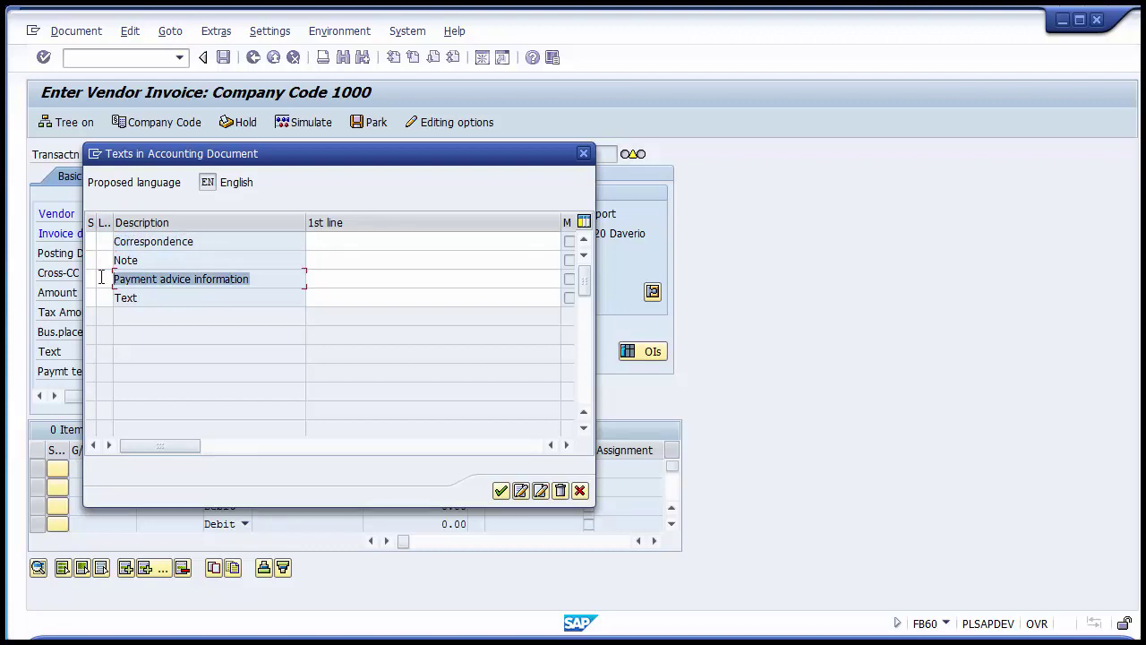
pyautogui.click(488, 642)
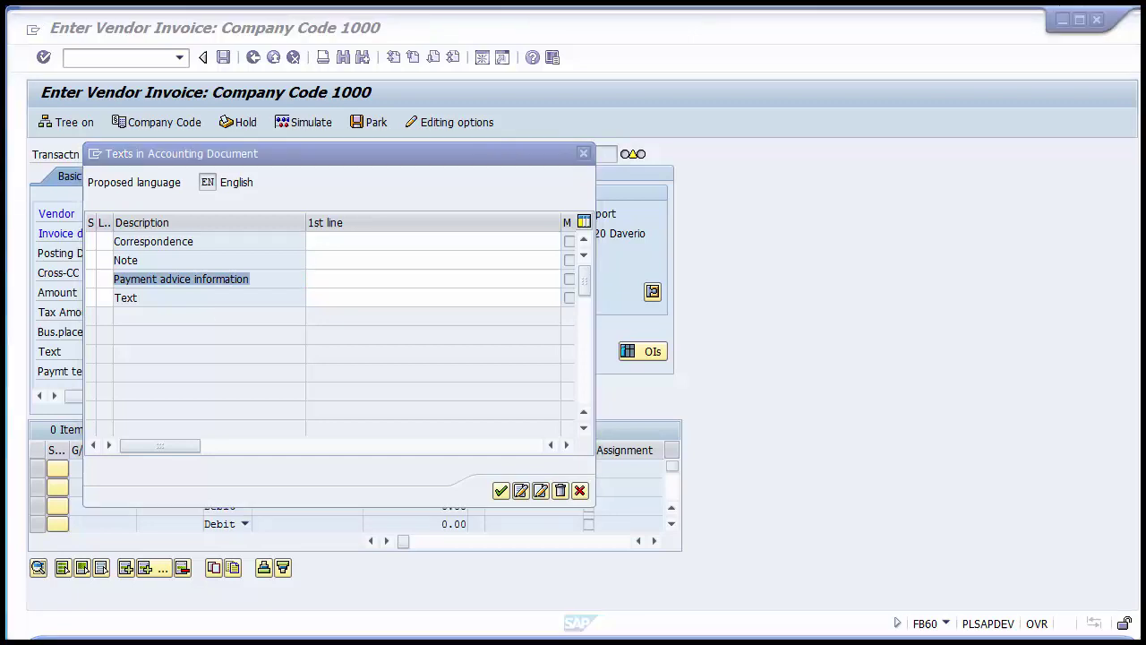
pyautogui.click(461, 577)
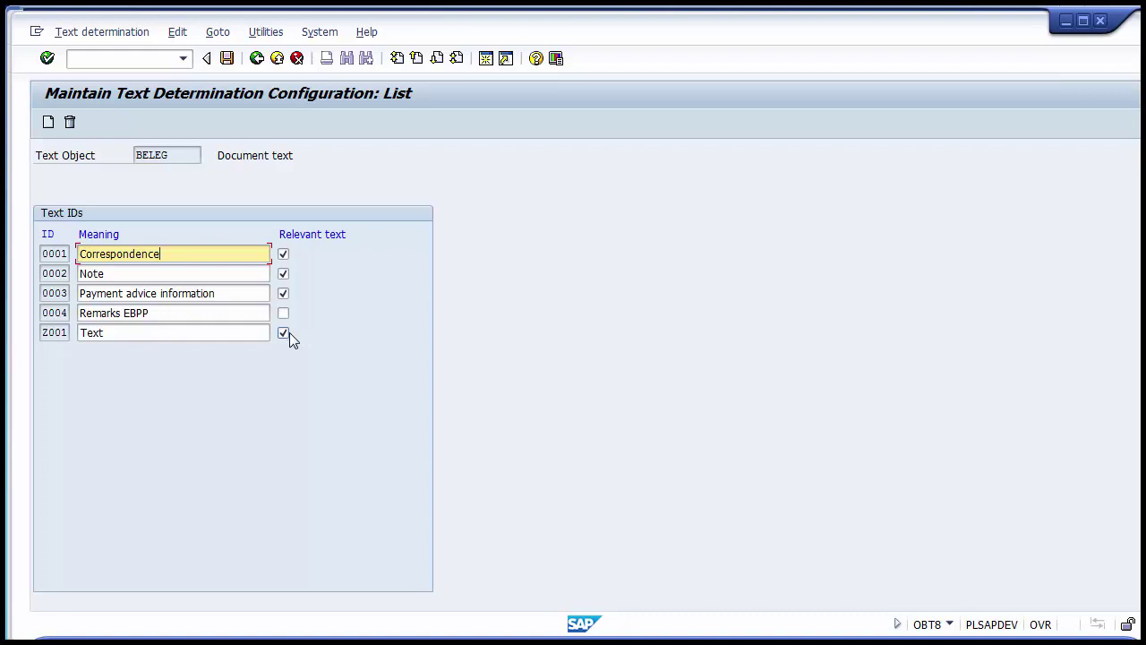
pyautogui.click(488, 643)
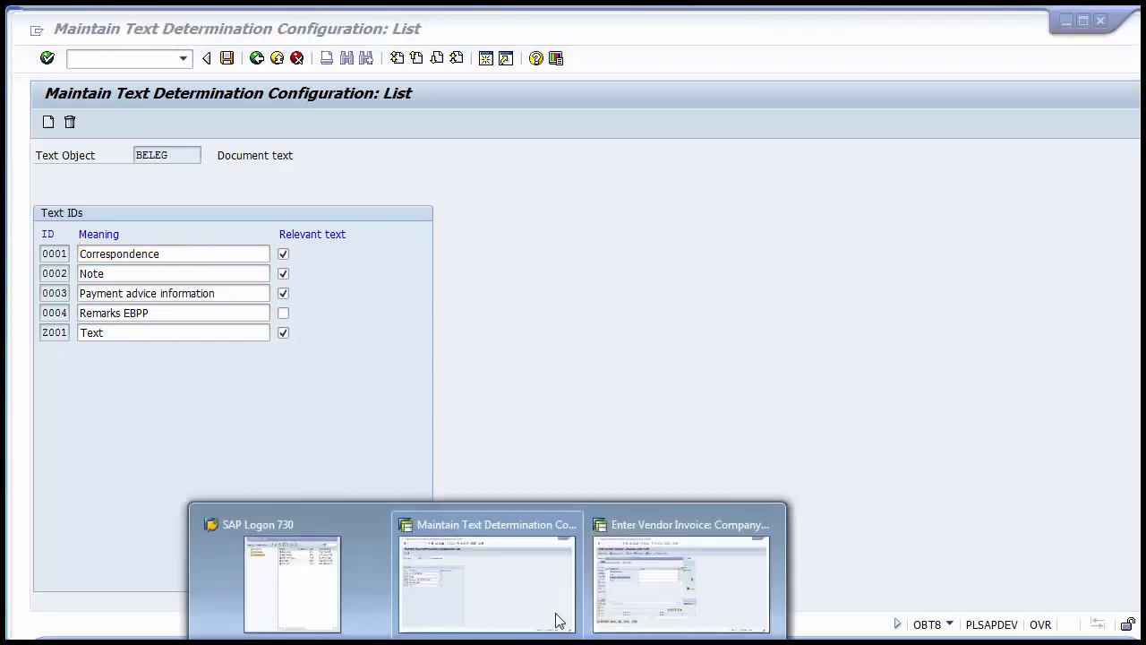
pyautogui.click(636, 587)
pyautogui.click(197, 242)
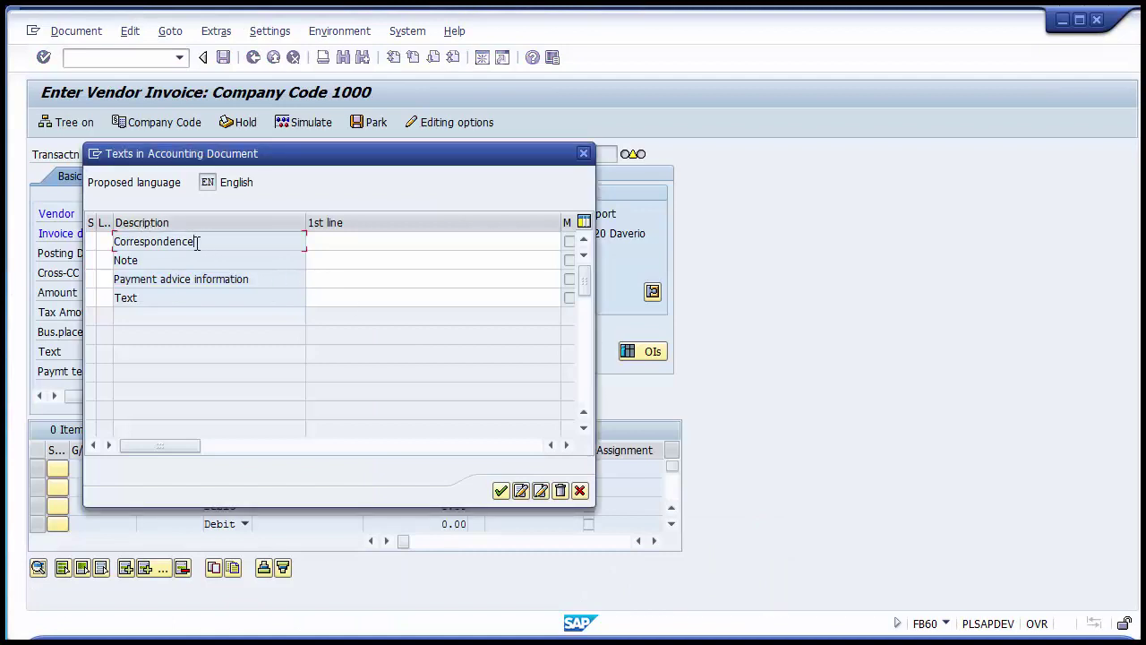
pyautogui.moveTo(197, 241); pyautogui.dragTo(110, 259)
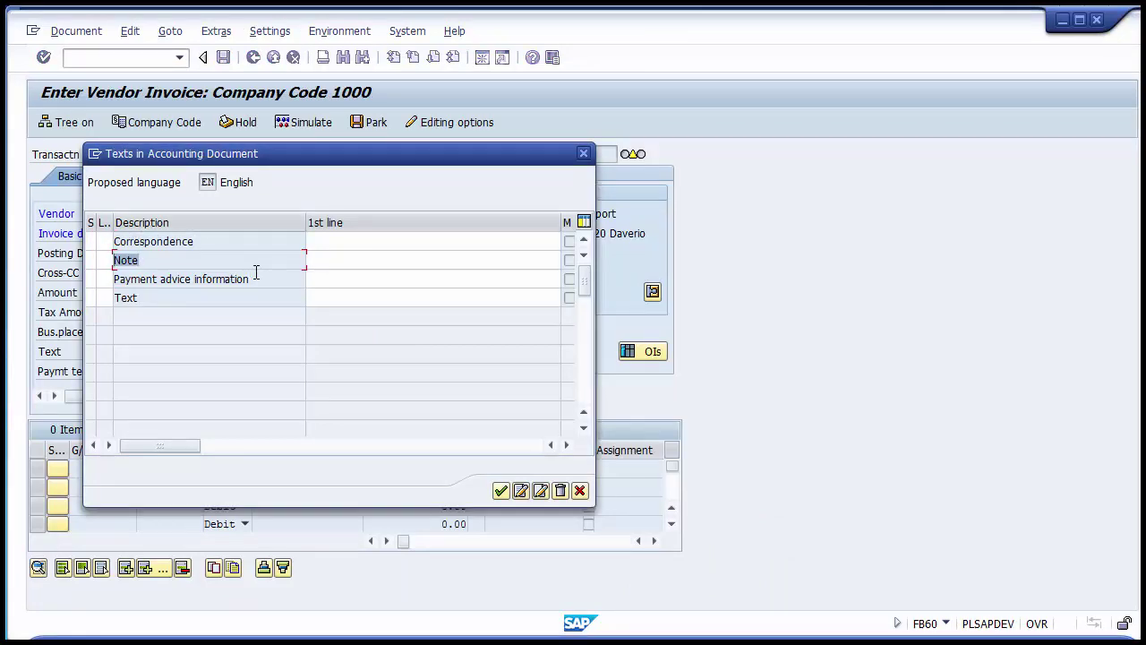
pyautogui.moveTo(257, 278); pyautogui.dragTo(83, 281)
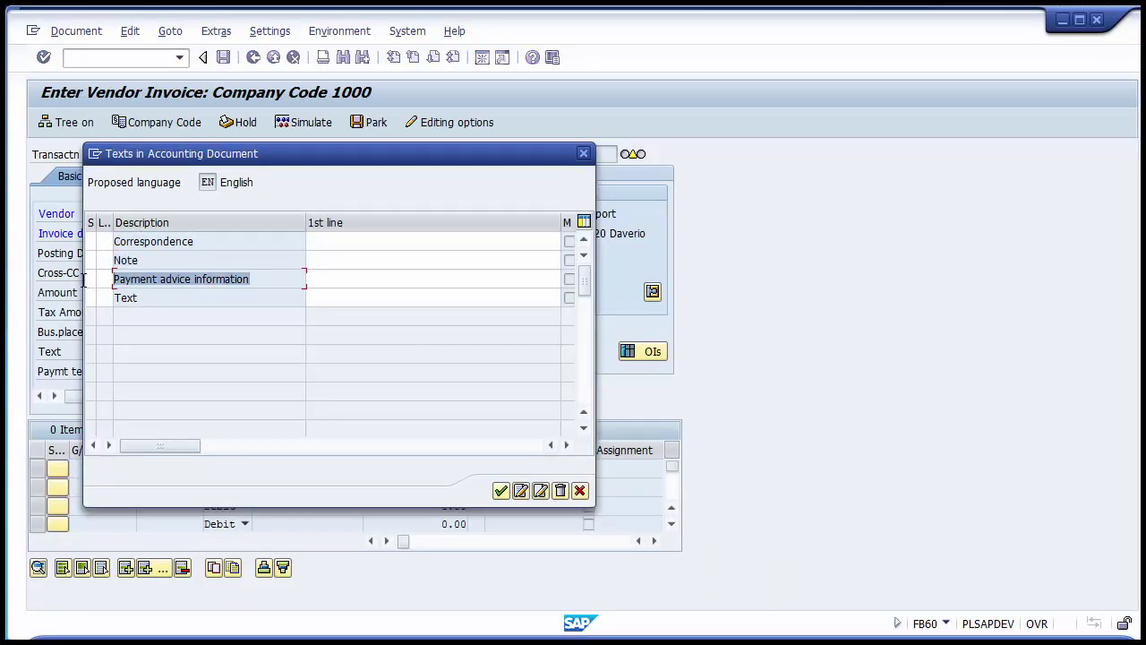
pyautogui.click(261, 281)
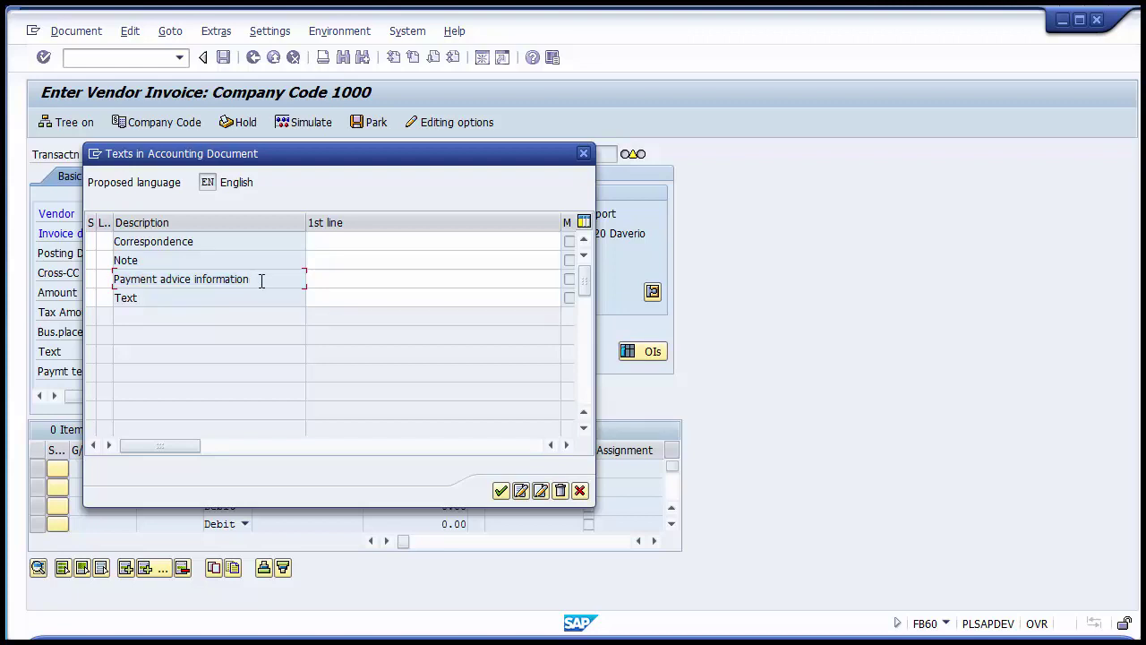
pyautogui.moveTo(149, 296); pyautogui.dragTo(108, 297)
pyautogui.click(154, 298)
# Enter "document header 002" as the first line of the text type Text and confirm the document texts.
pyautogui.click(370, 298)
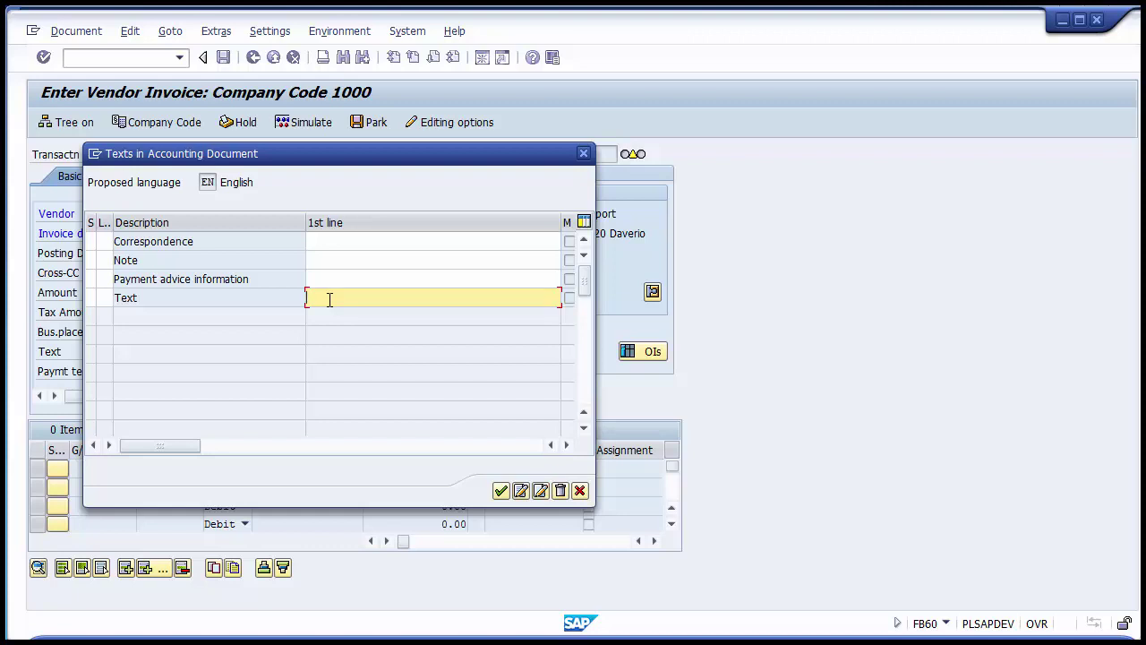
pyautogui.write('document header')
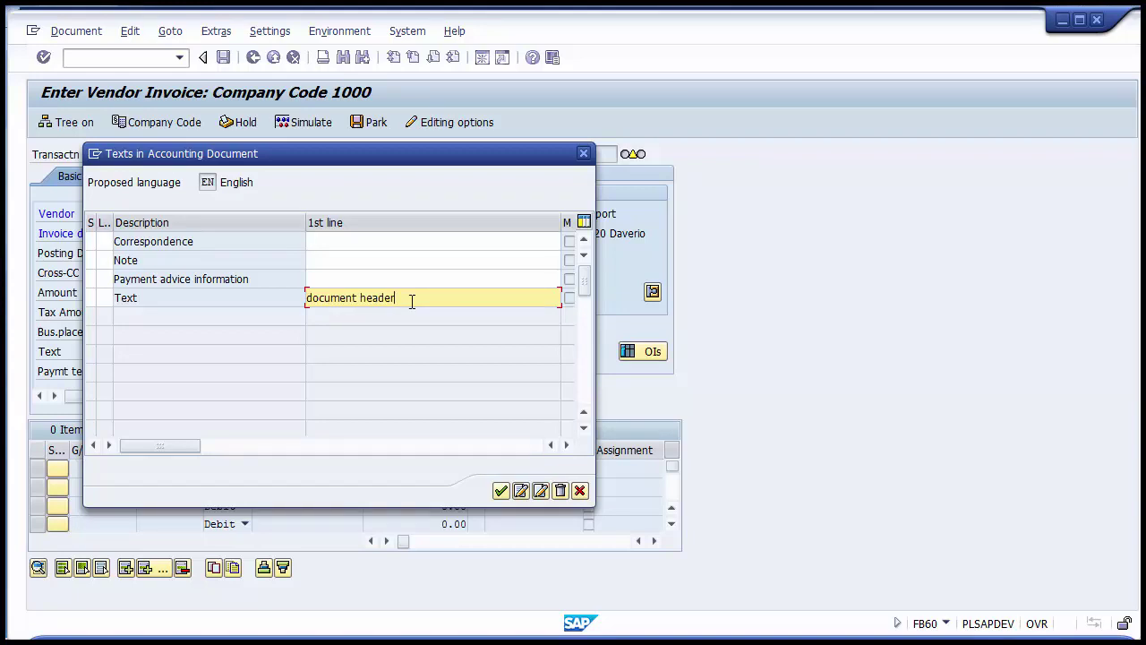
pyautogui.moveTo(188, 296); pyautogui.dragTo(112, 298)
pyautogui.rightClick(112, 299)
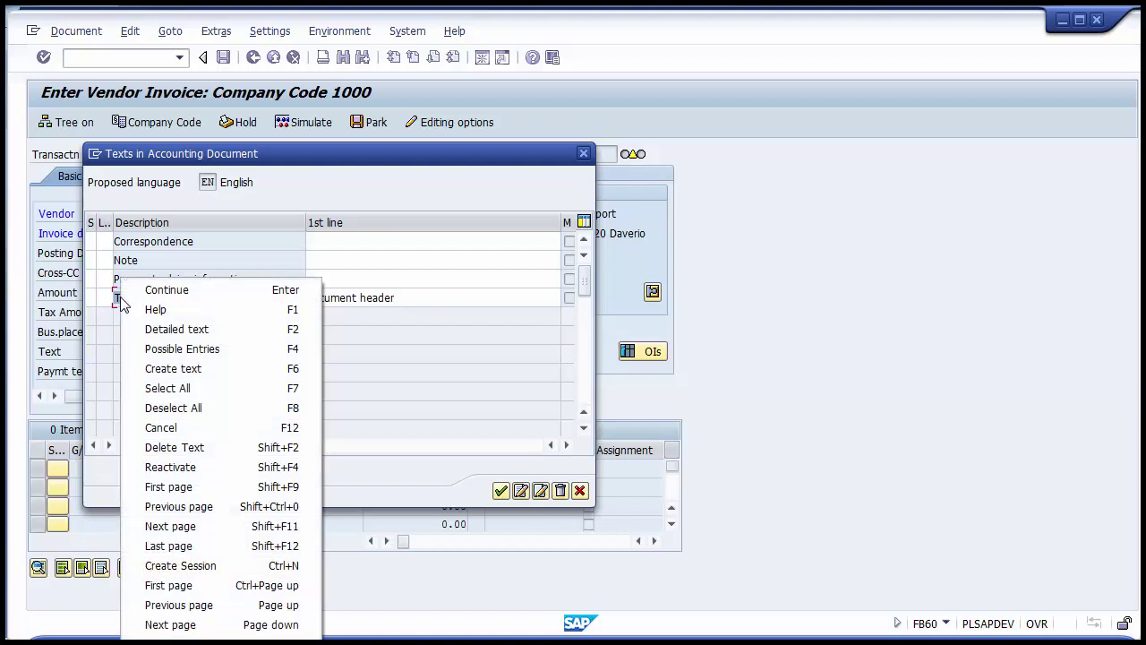
pyautogui.click(418, 303)
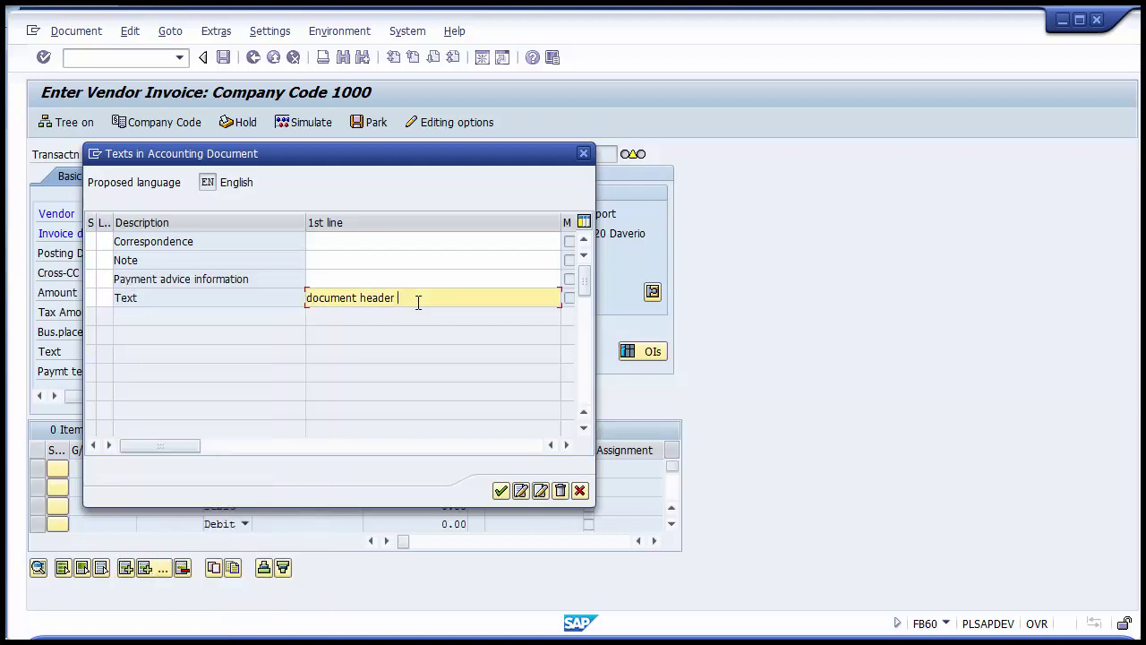
pyautogui.write('a')
pyautogui.press('BackSpace')
pyautogui.write('a')
pyautogui.press('BackSpace')
pyautogui.write('002')
pyautogui.moveTo(449, 299); pyautogui.dragTo(201, 302)
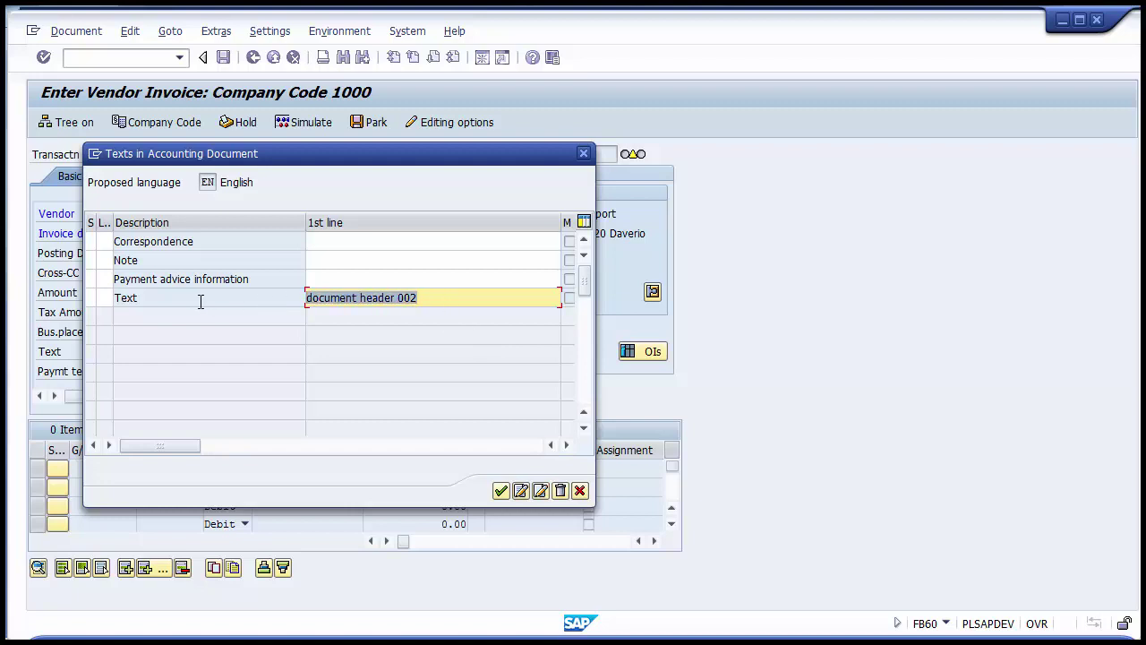
pyautogui.click(499, 491)
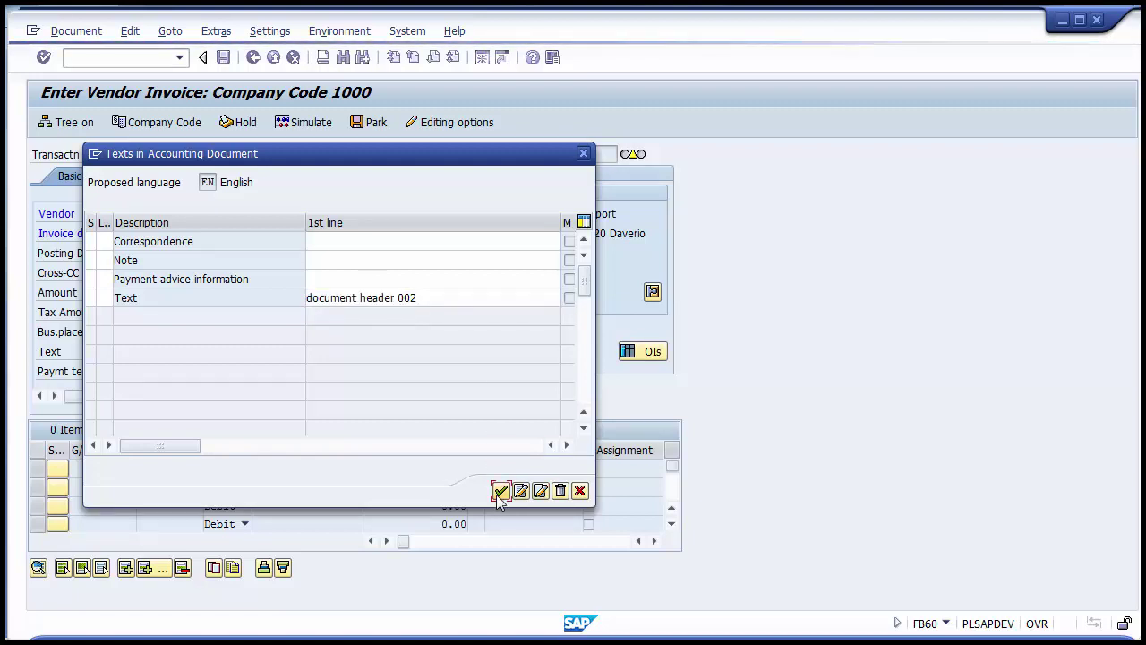
pyautogui.click(499, 490)
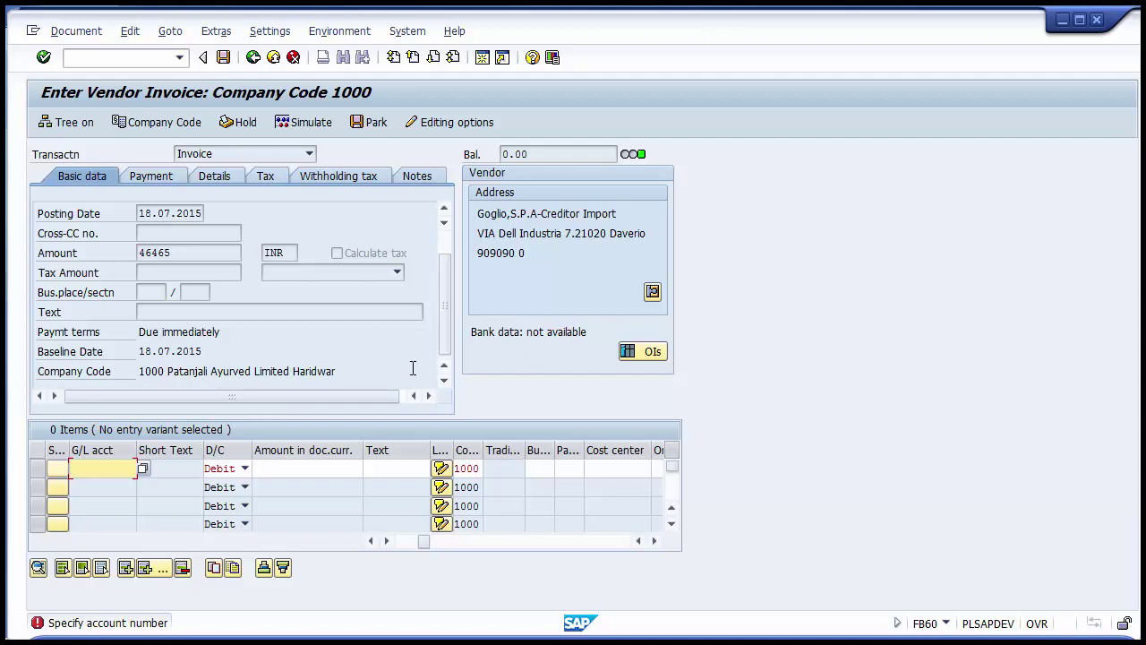
# Switch to the Currencies presentation in PowerPoint.
pyautogui.press('Return')
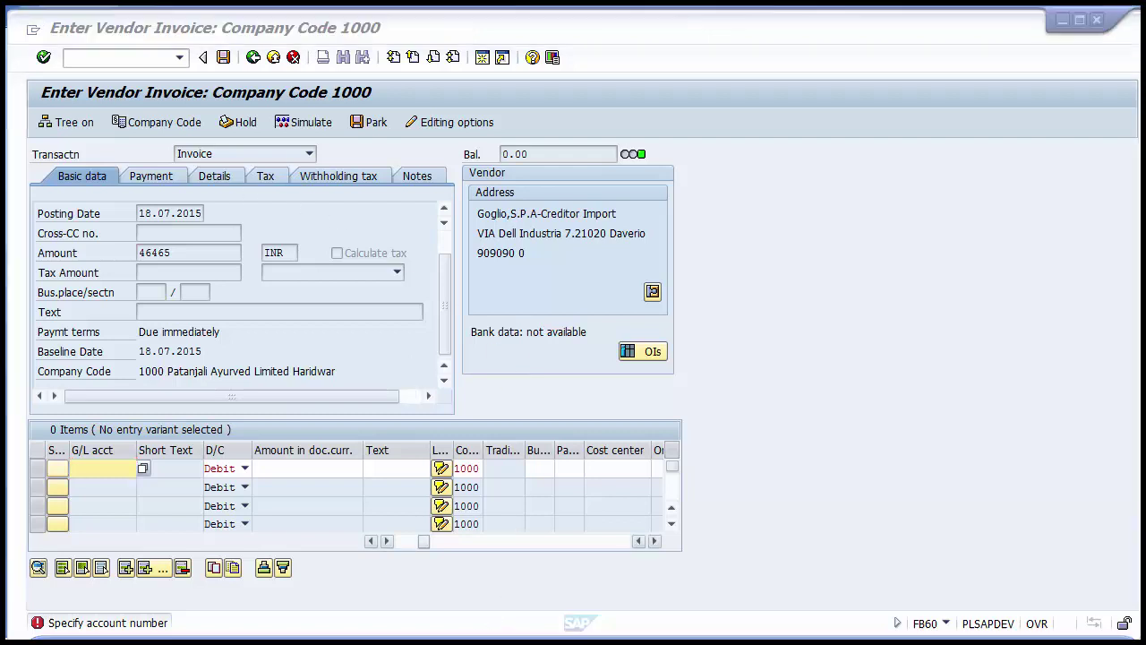
pyautogui.hotkey('alt', 'Tab')
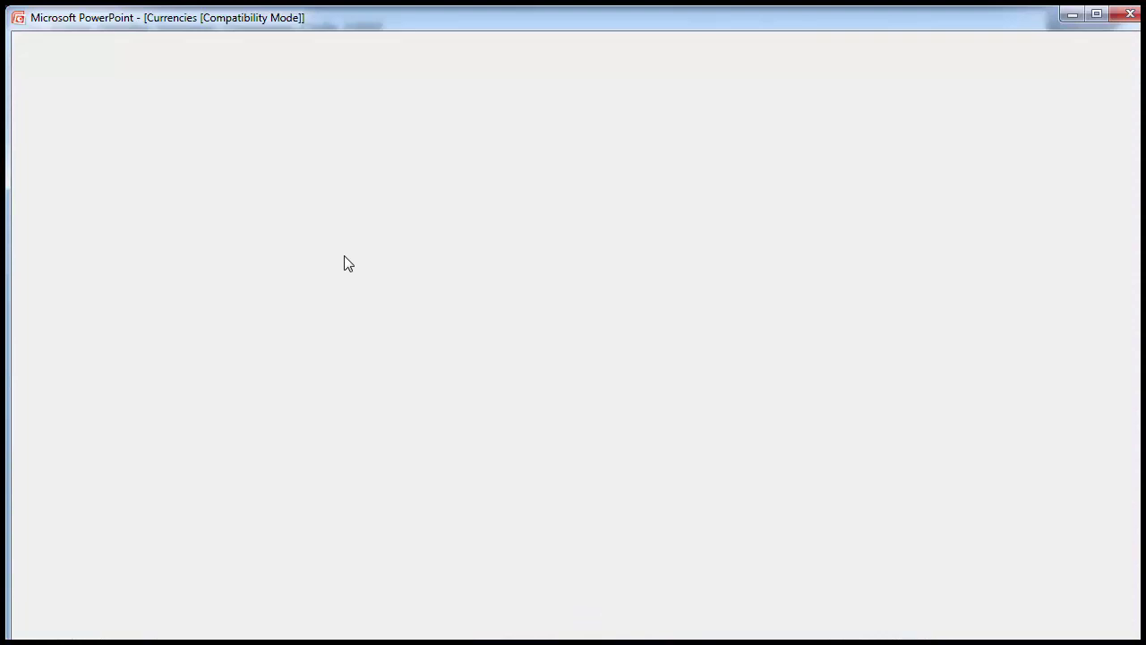
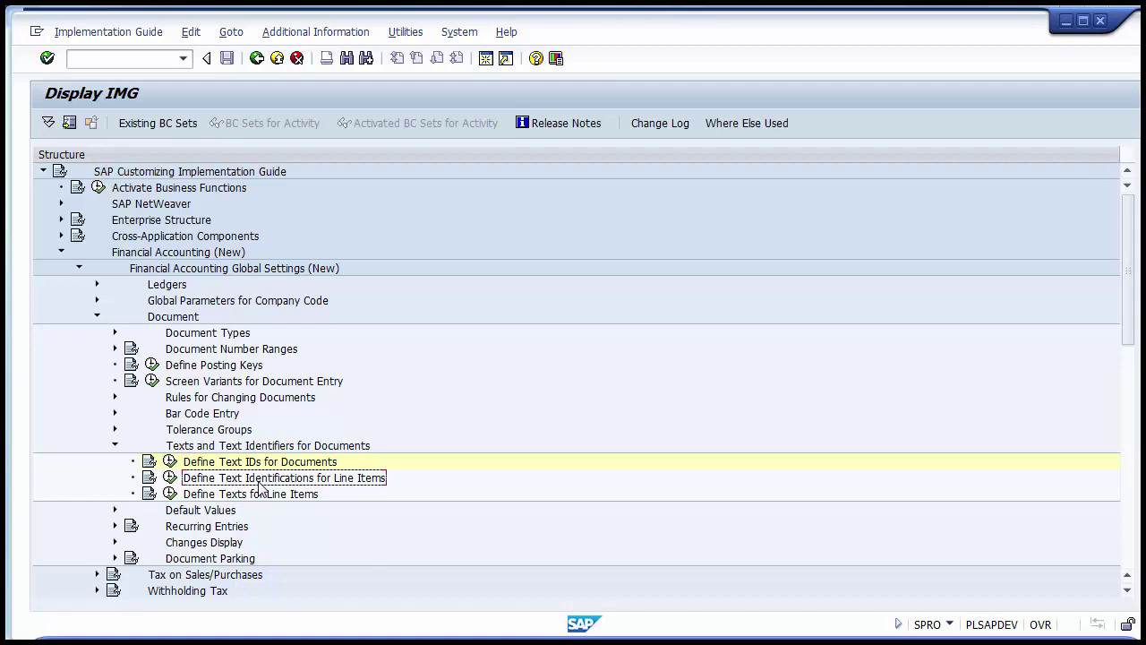
# Open the SAP configuration of text identifications for line items and create text ID Z002 with the meaning Long Text.
pyautogui.click(170, 477)
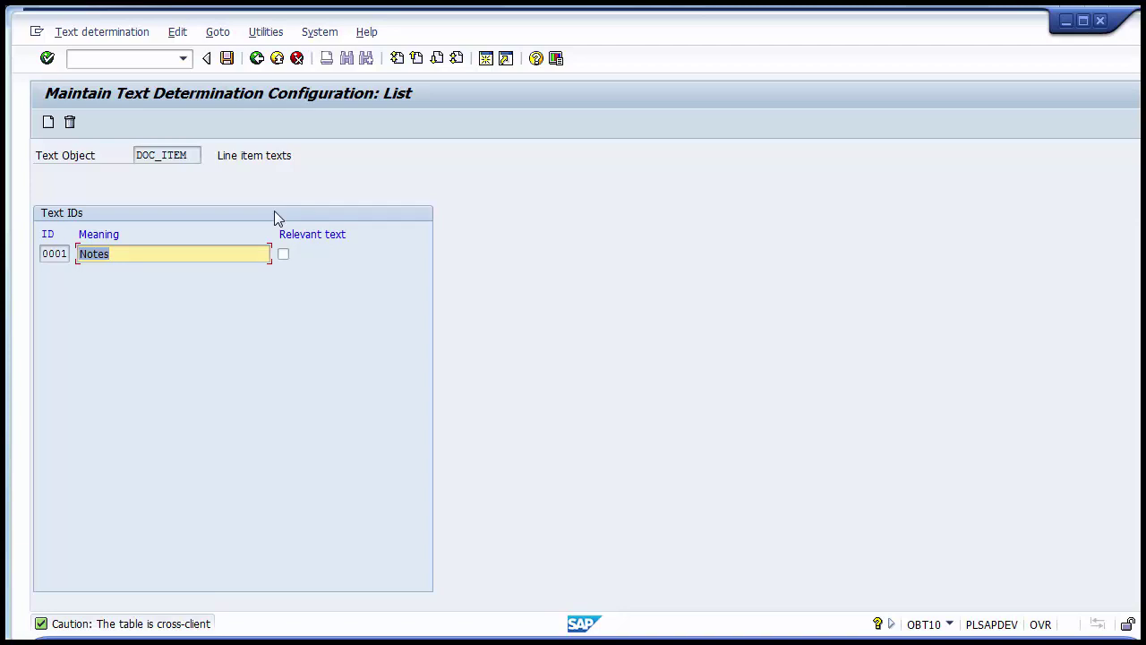
pyautogui.click(48, 123)
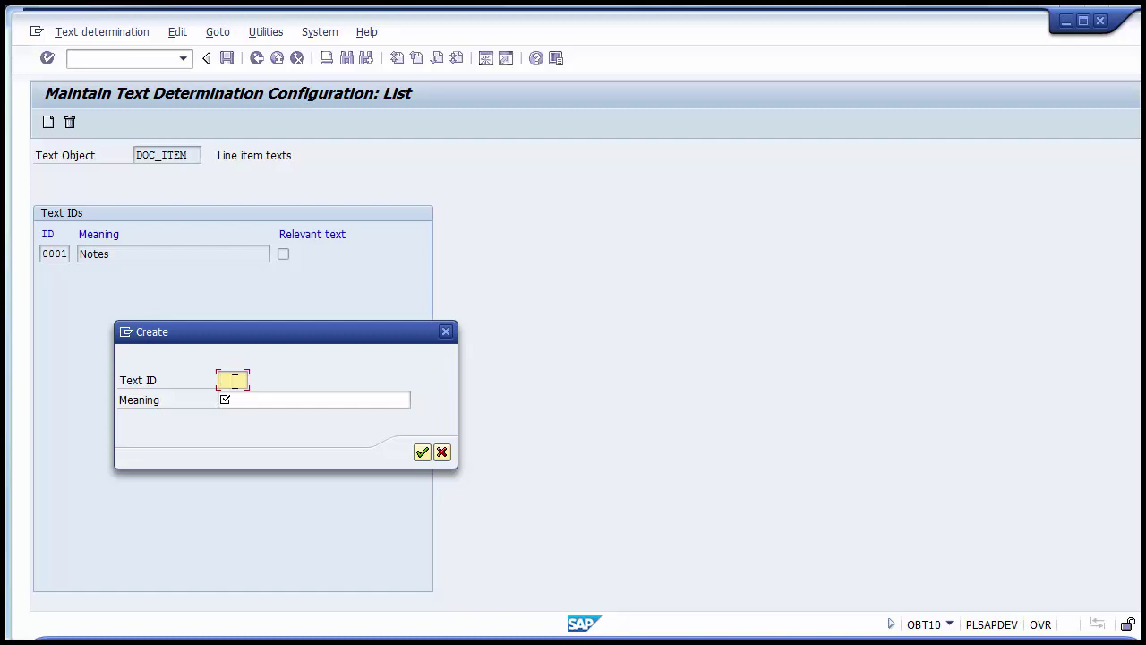
pyautogui.write('Z002')
pyautogui.press('Tab')
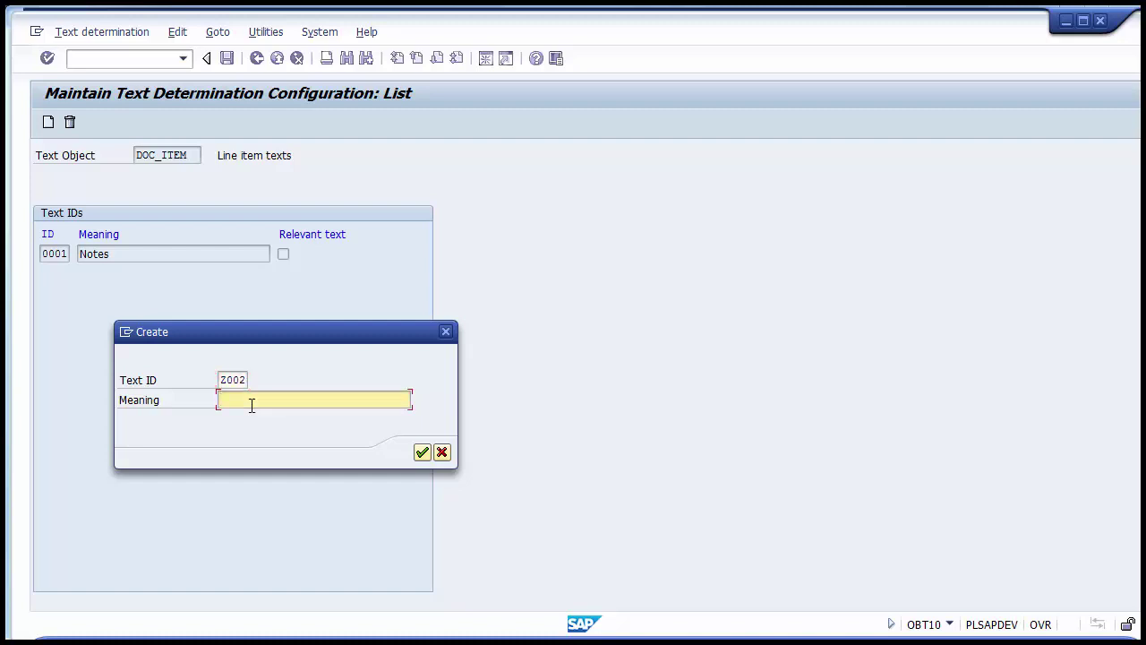
pyautogui.write('Long Text')
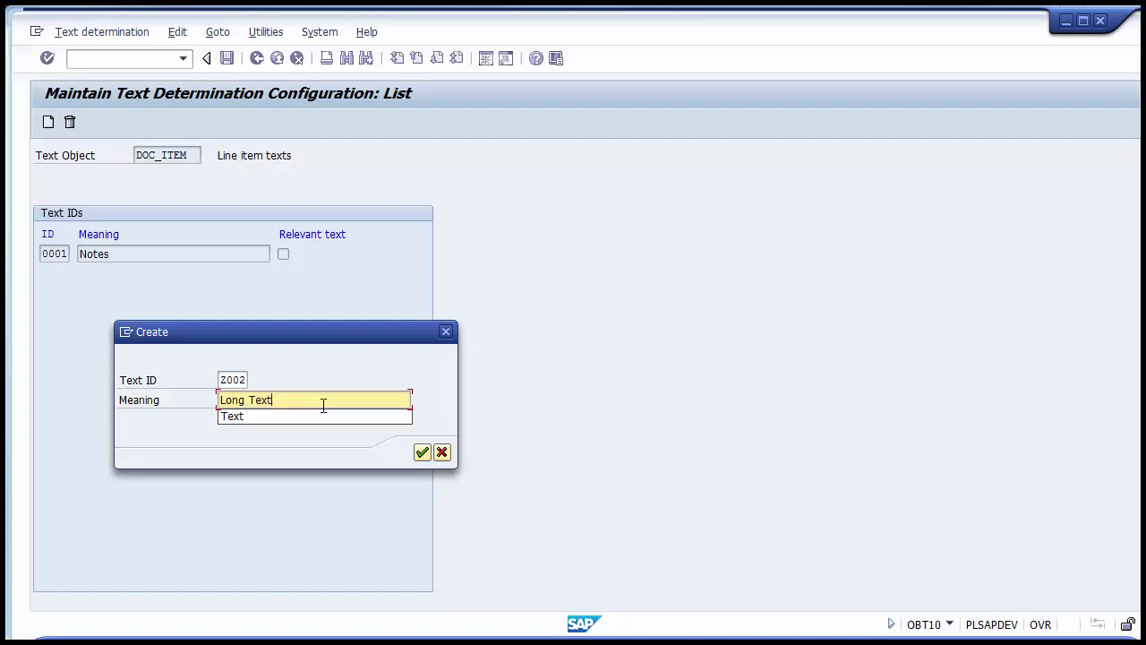
pyautogui.click(312, 402)
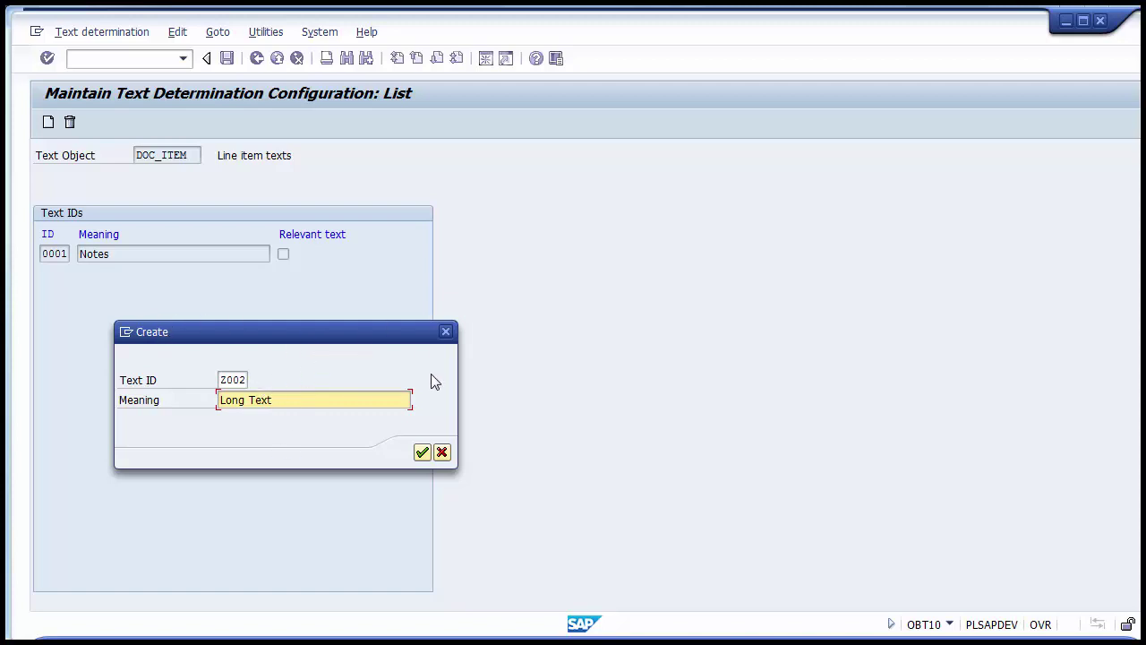
pyautogui.click(422, 453)
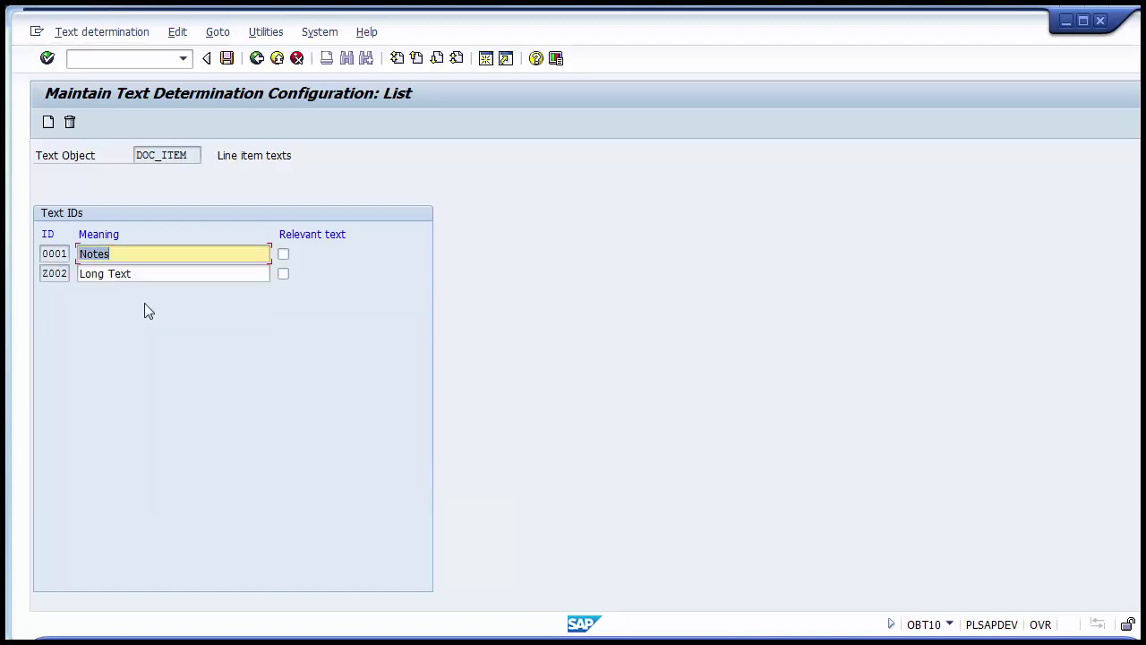
# Mark line item text ID Z002 as relevant text and save it under the proposed workbench request.
pyautogui.moveTo(144, 275); pyautogui.dragTo(53, 275)
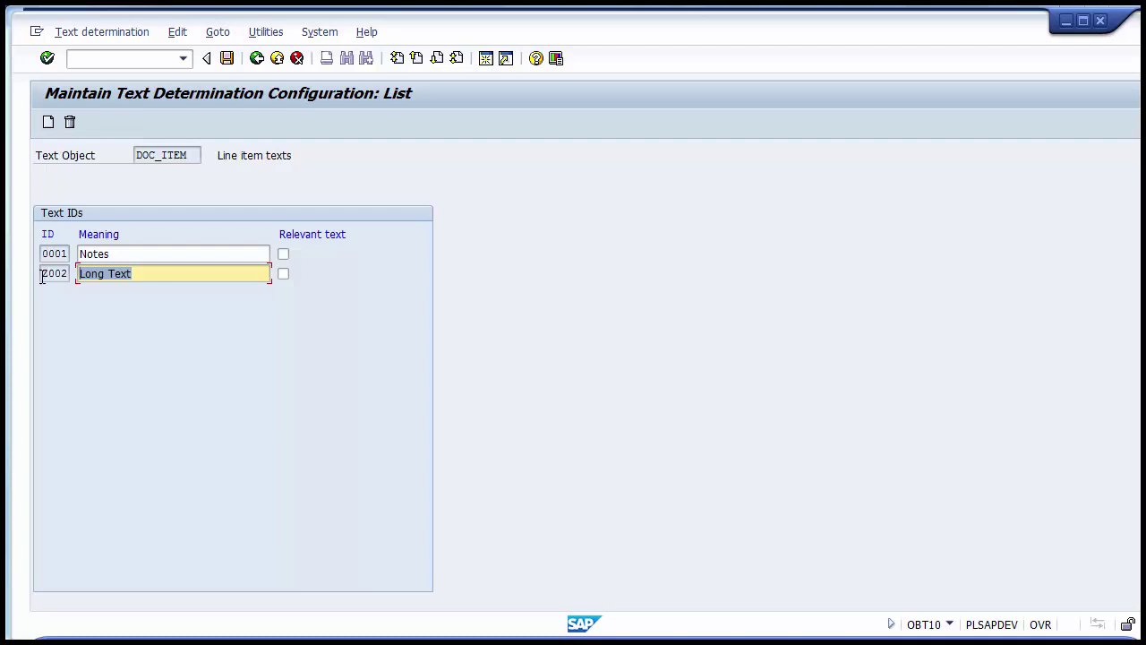
pyautogui.moveTo(45, 273); pyautogui.dragTo(69, 275)
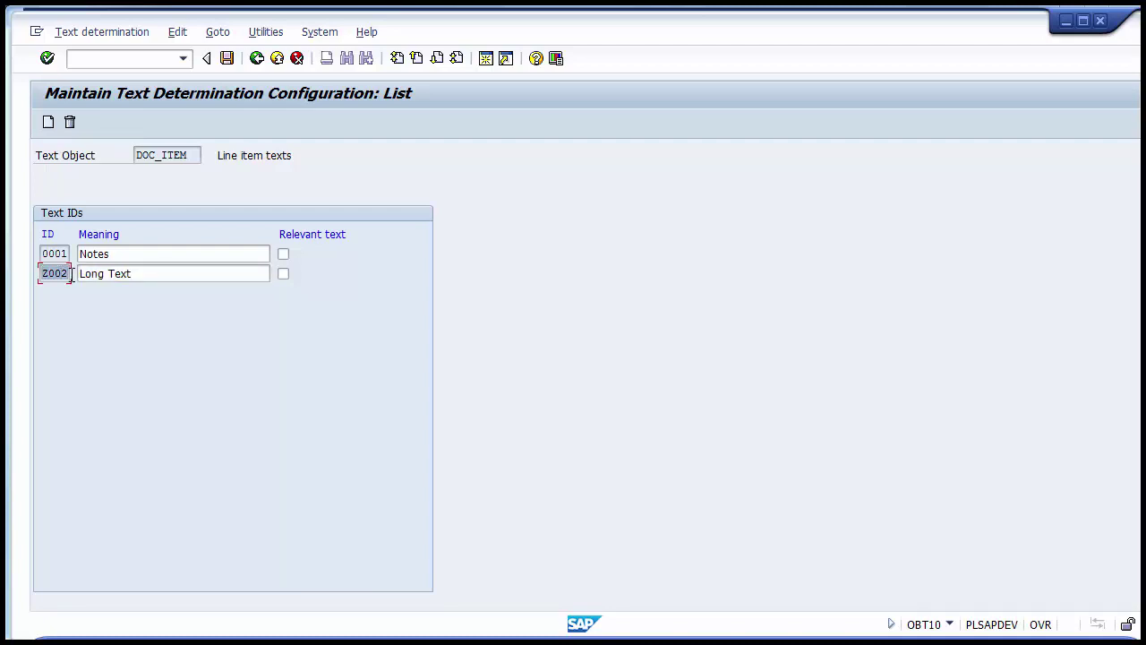
pyautogui.click(139, 269)
pyautogui.click(283, 274)
pyautogui.click(230, 60)
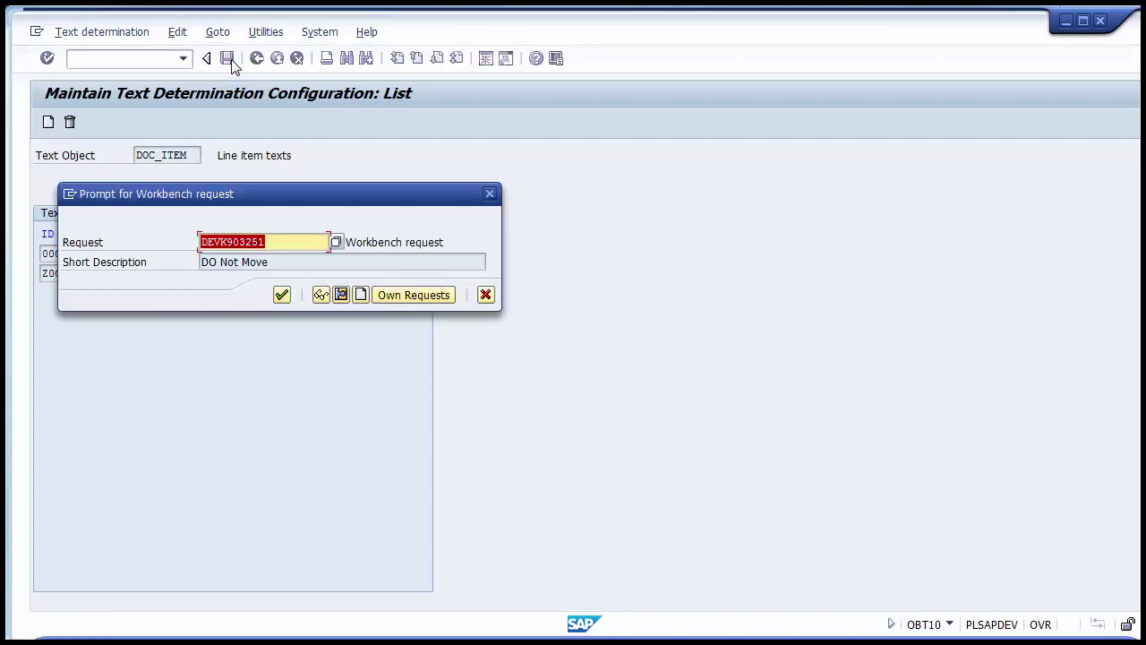
pyautogui.click(281, 294)
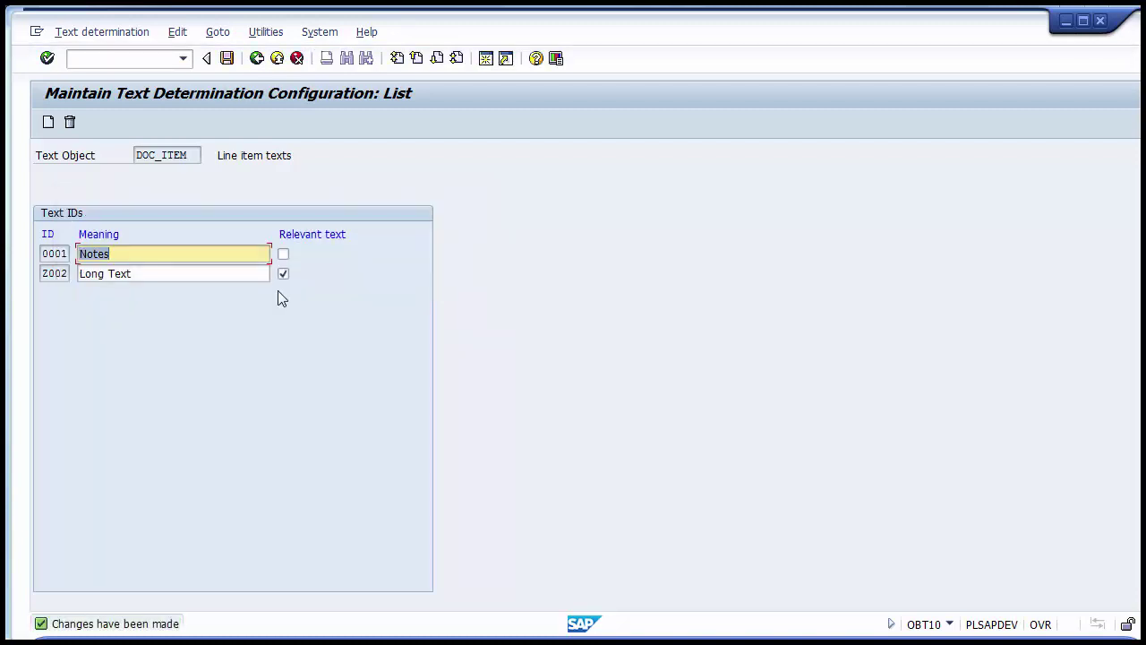
# Return to the vendor invoice and examine the Text and Long Txt columns of the first line item.
pyautogui.click(507, 637)
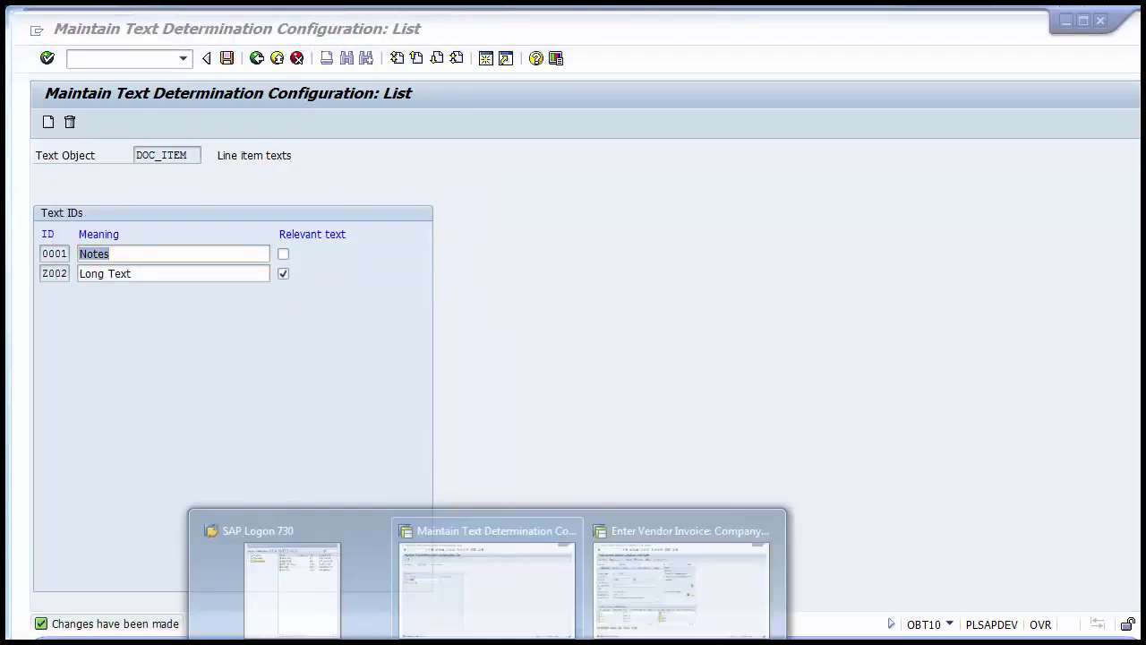
pyautogui.click(654, 592)
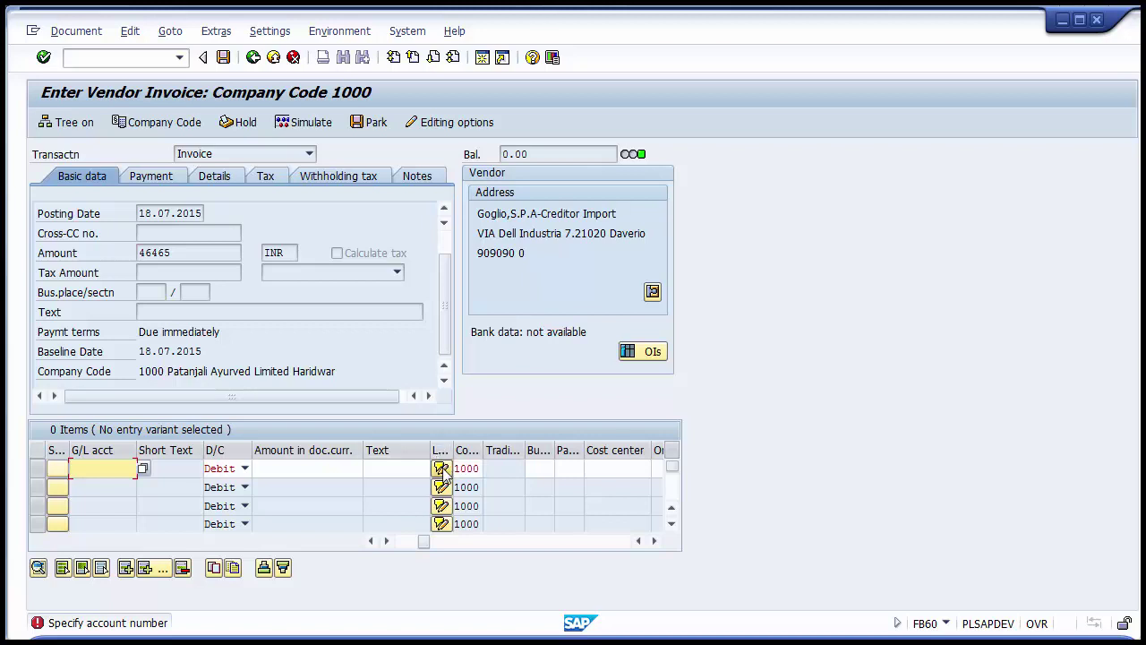
pyautogui.click(396, 468)
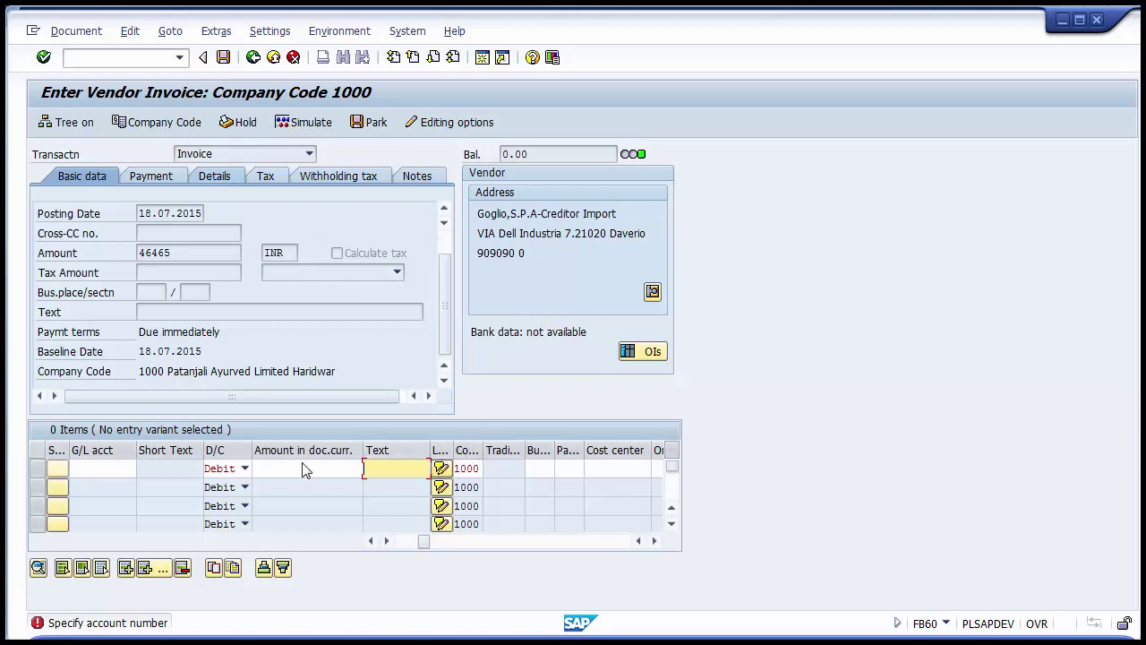
pyautogui.click(471, 467)
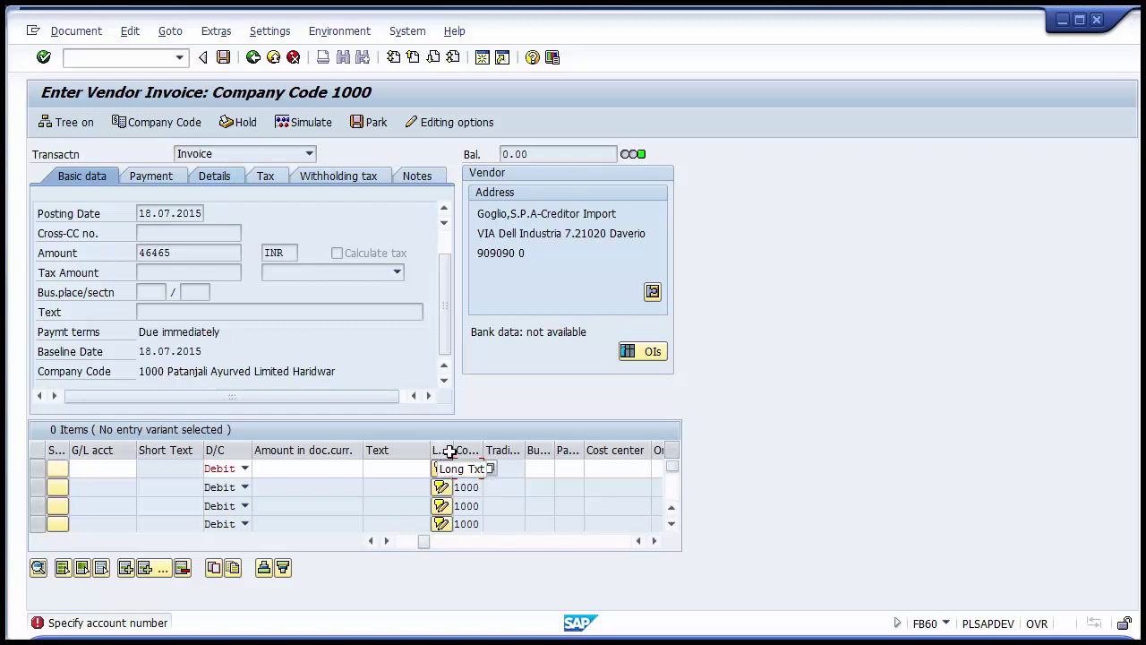
# Widen the Long Txt column and enter G/L account 402220 with amount 29999 in the first line item.
pyautogui.moveTo(455, 451); pyautogui.dragTo(497, 451)
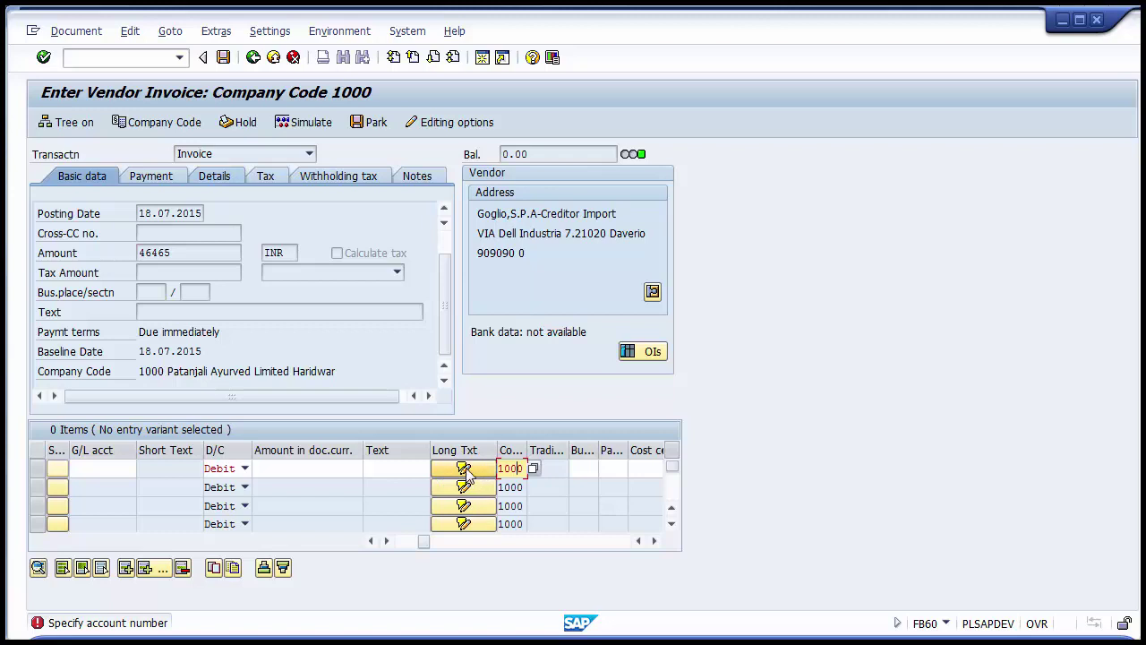
pyautogui.press('Return')
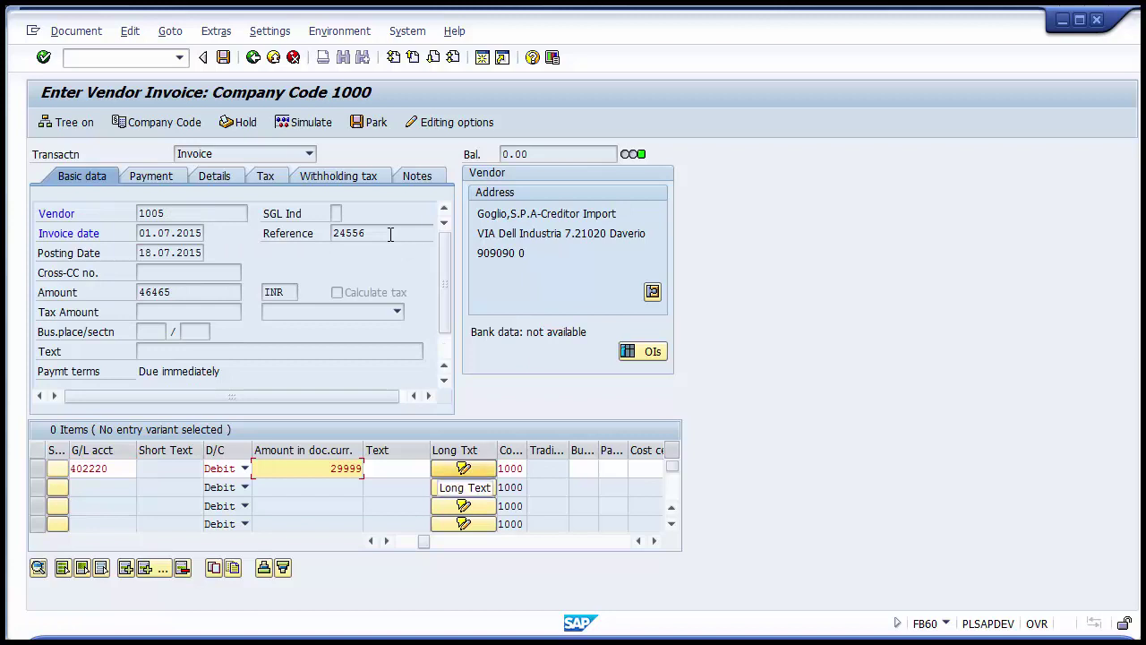
pyautogui.click(464, 470)
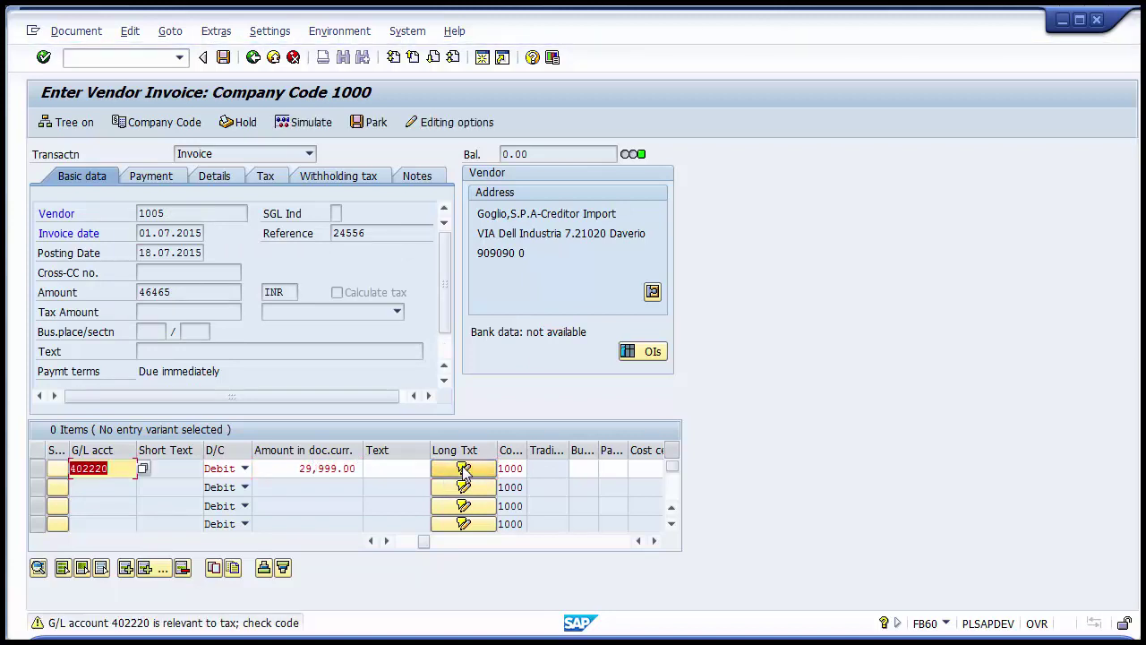
pyautogui.press('Return')
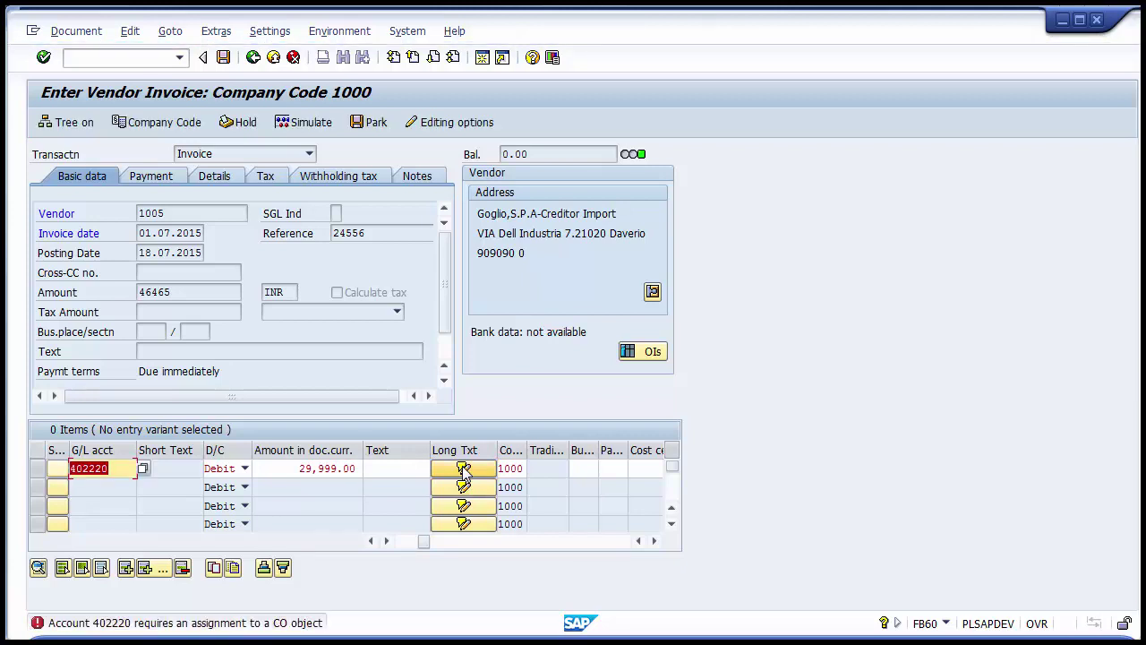
# Assign cost center 110010 to the first line item and confirm the entry.
pyautogui.click(515, 467)
pyautogui.press('Tab')
pyautogui.press('Tab')
pyautogui.press('Tab')
pyautogui.press('Tab')
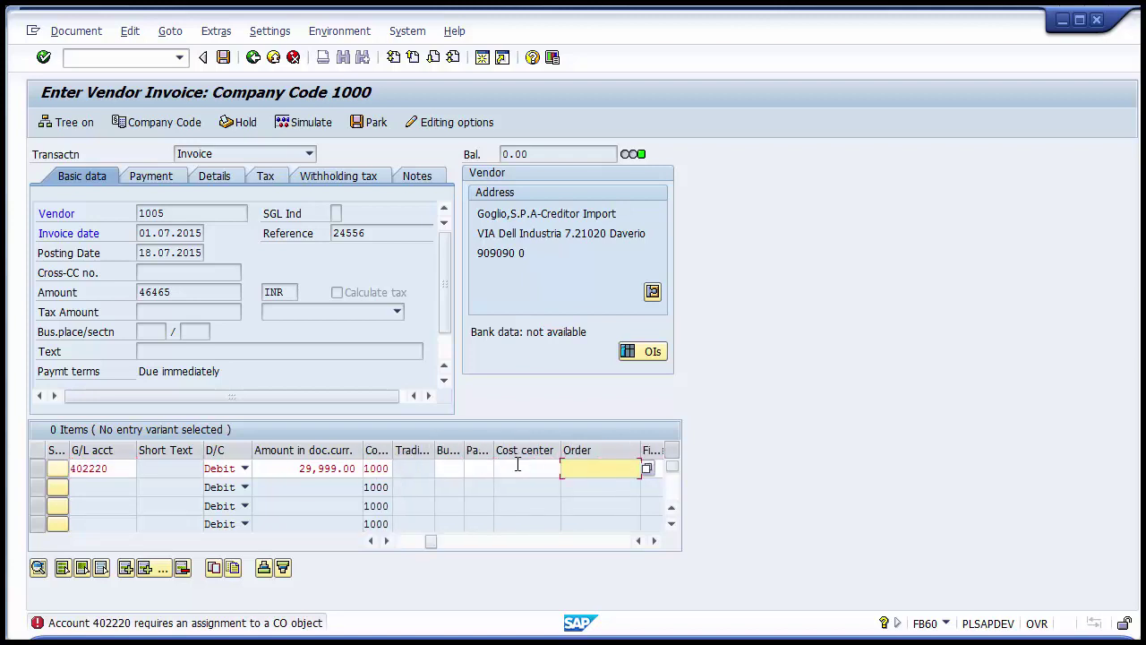
pyautogui.click(514, 470)
pyautogui.press('Down')
pyautogui.press('Return')
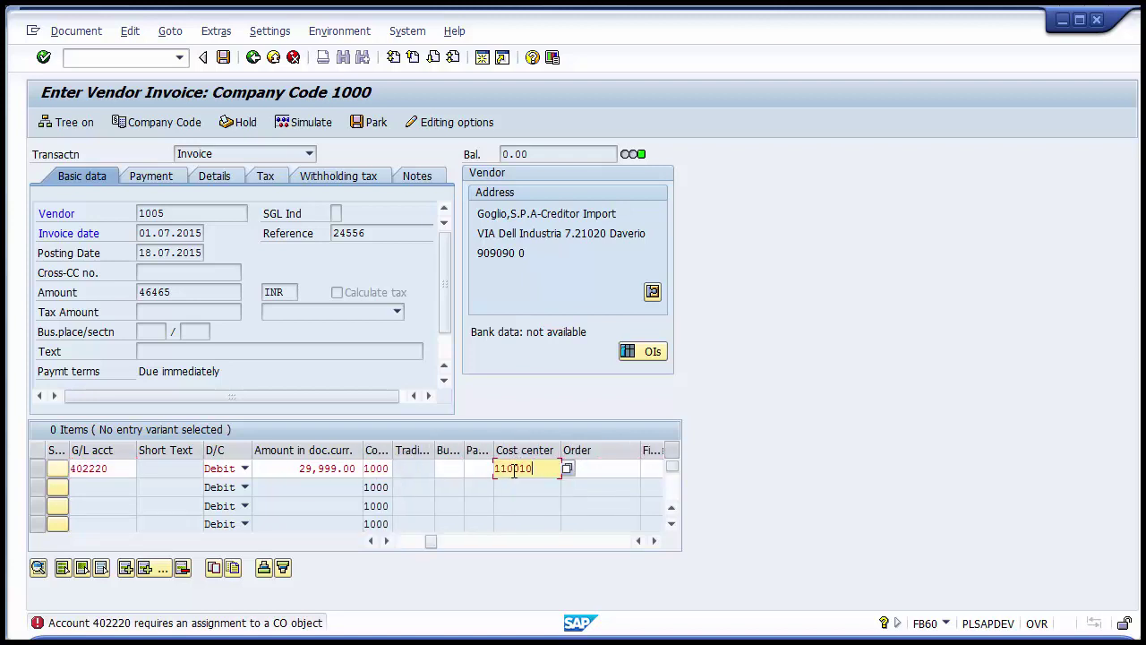
pyautogui.press('Return')
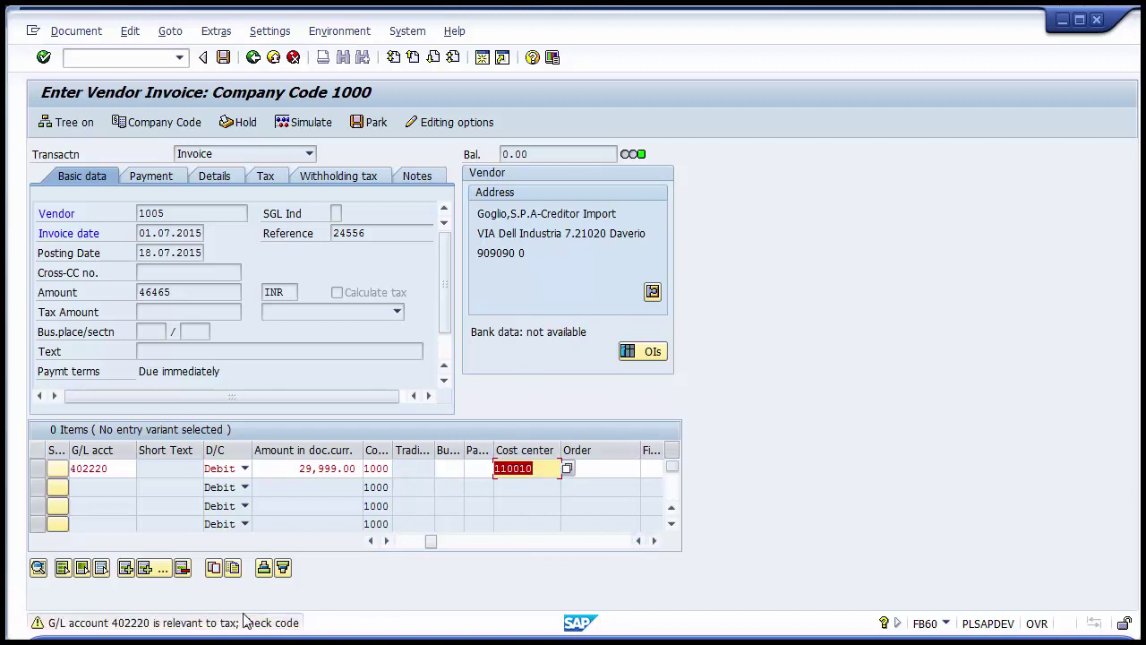
# Open the first line item's long texts, examine the available text types, and close them without entering anything.
pyautogui.moveTo(433, 542); pyautogui.dragTo(402, 542)
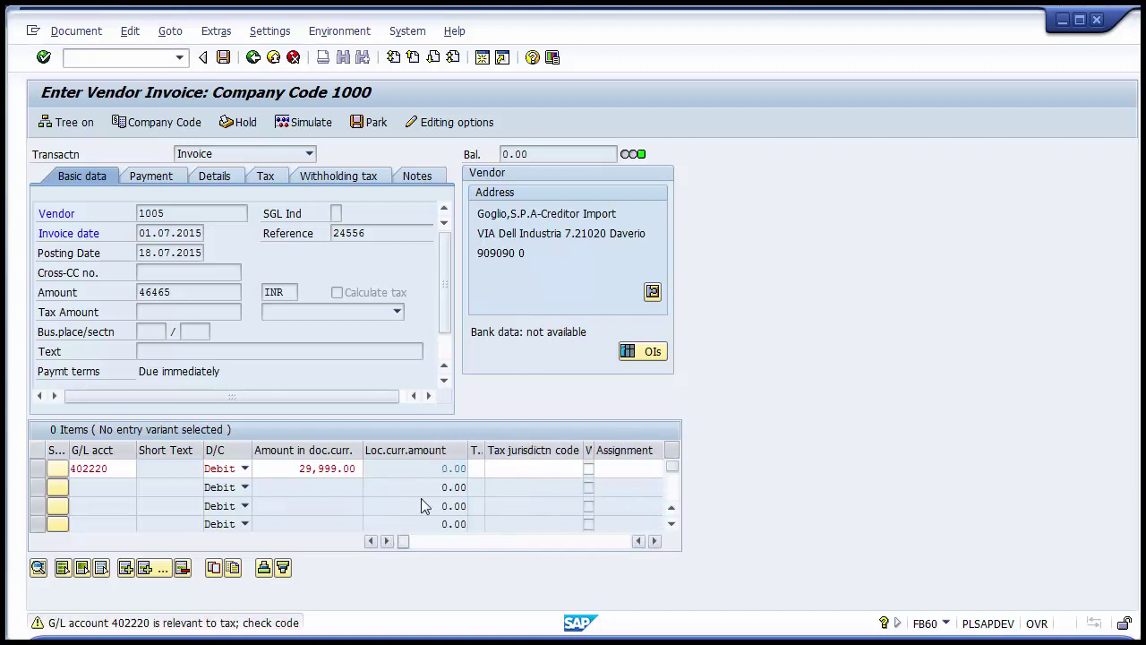
pyautogui.click(655, 541)
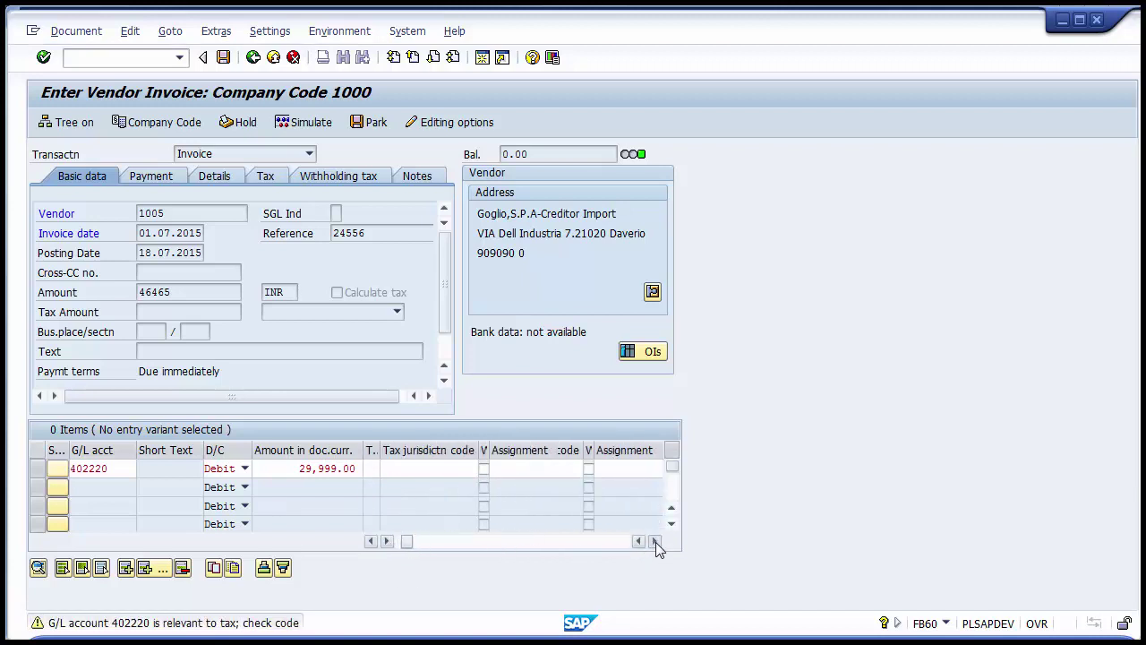
pyautogui.click(655, 540)
pyautogui.click(655, 541)
pyautogui.click(655, 541)
pyautogui.click(655, 541)
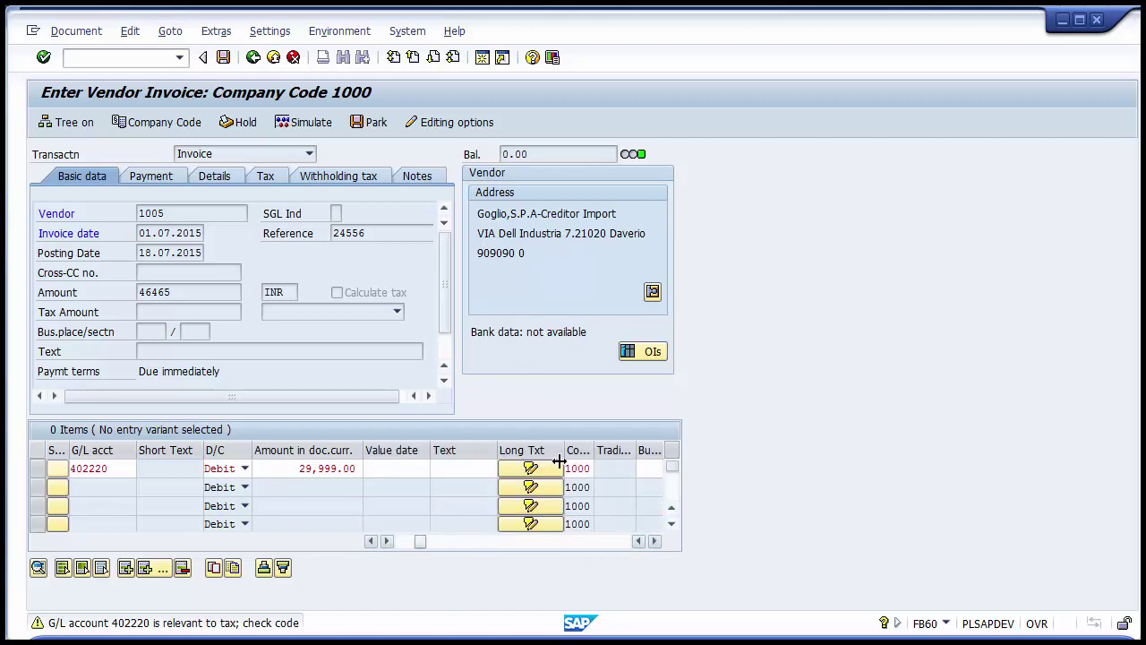
pyautogui.click(529, 468)
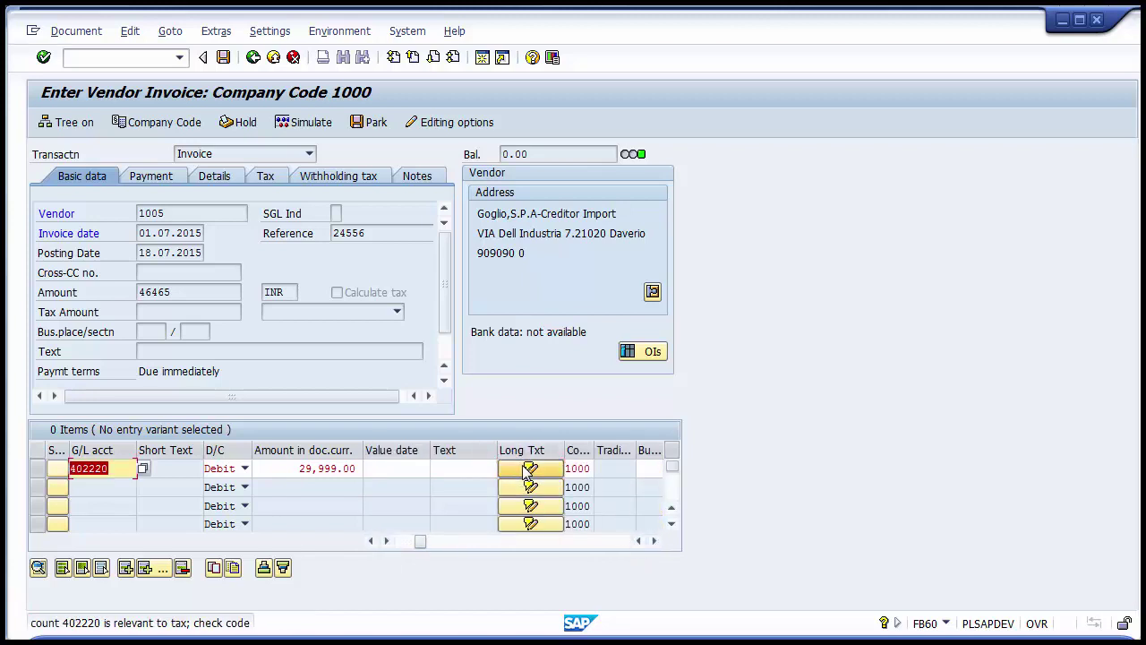
pyautogui.press('Return')
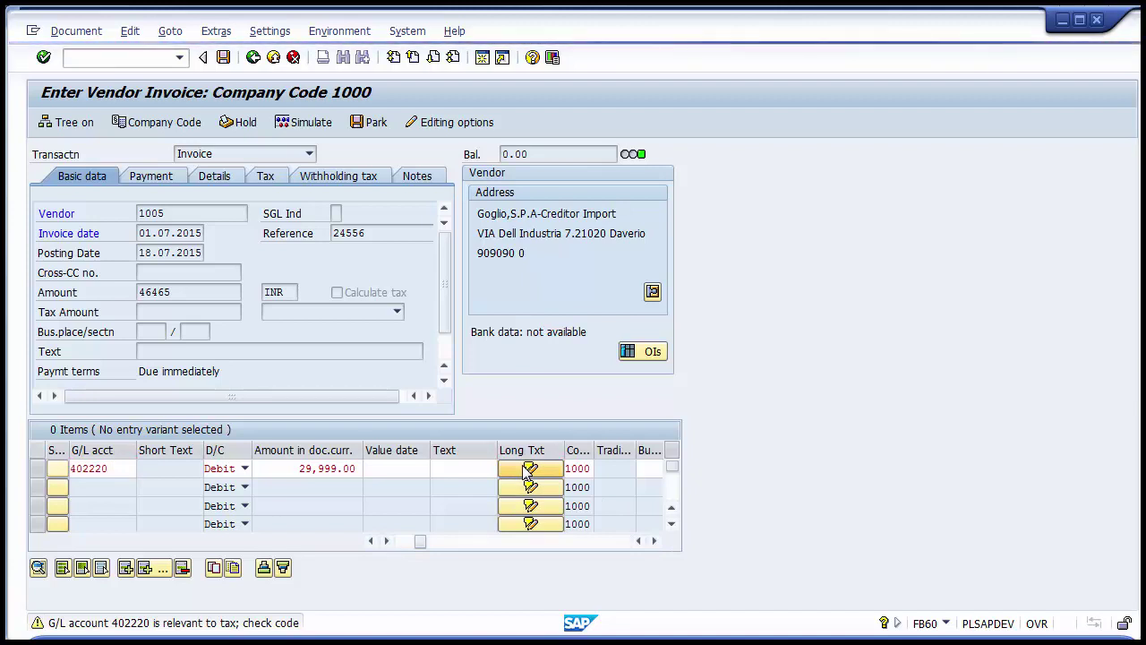
pyautogui.click(528, 469)
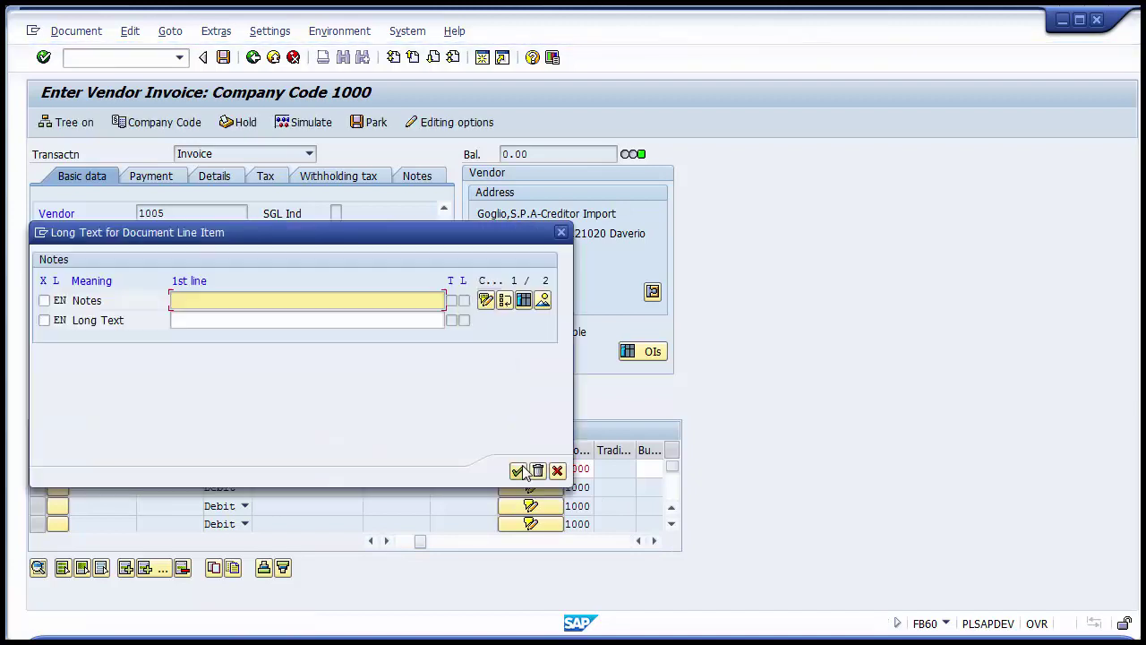
pyautogui.moveTo(308, 237); pyautogui.dragTo(597, 142)
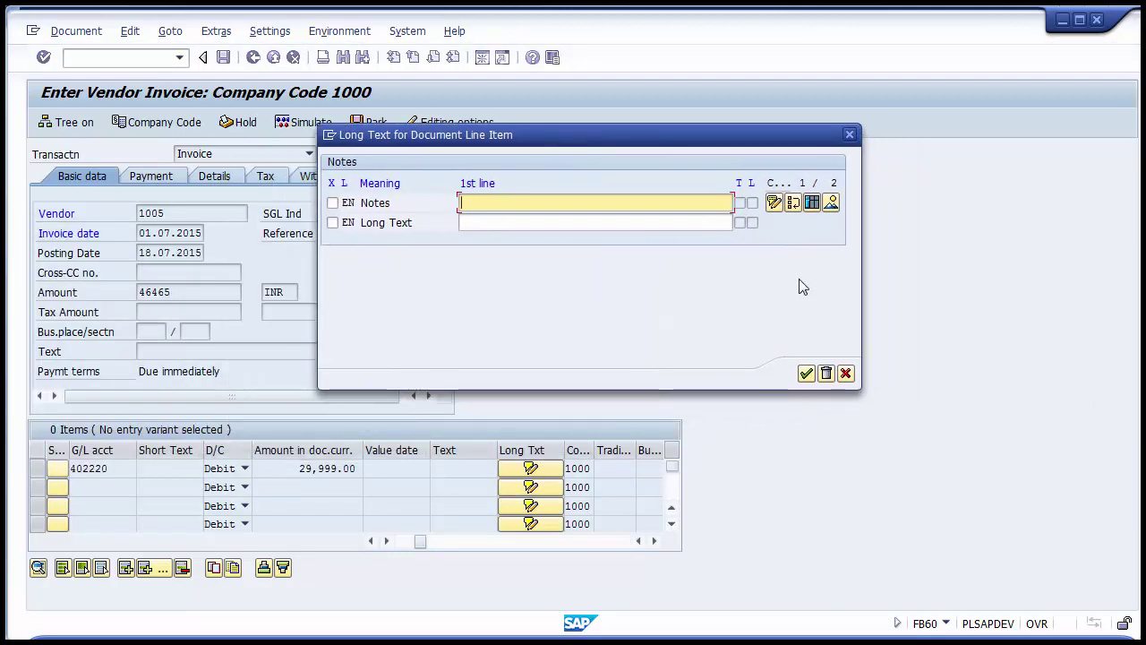
pyautogui.click(847, 374)
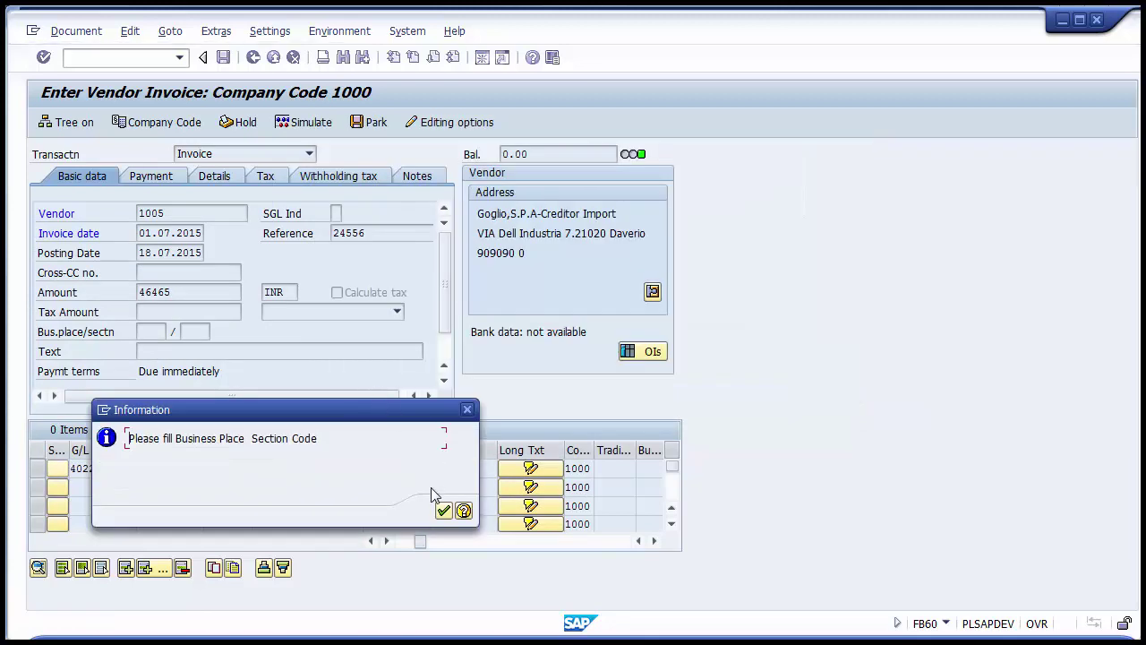
pyautogui.click(443, 511)
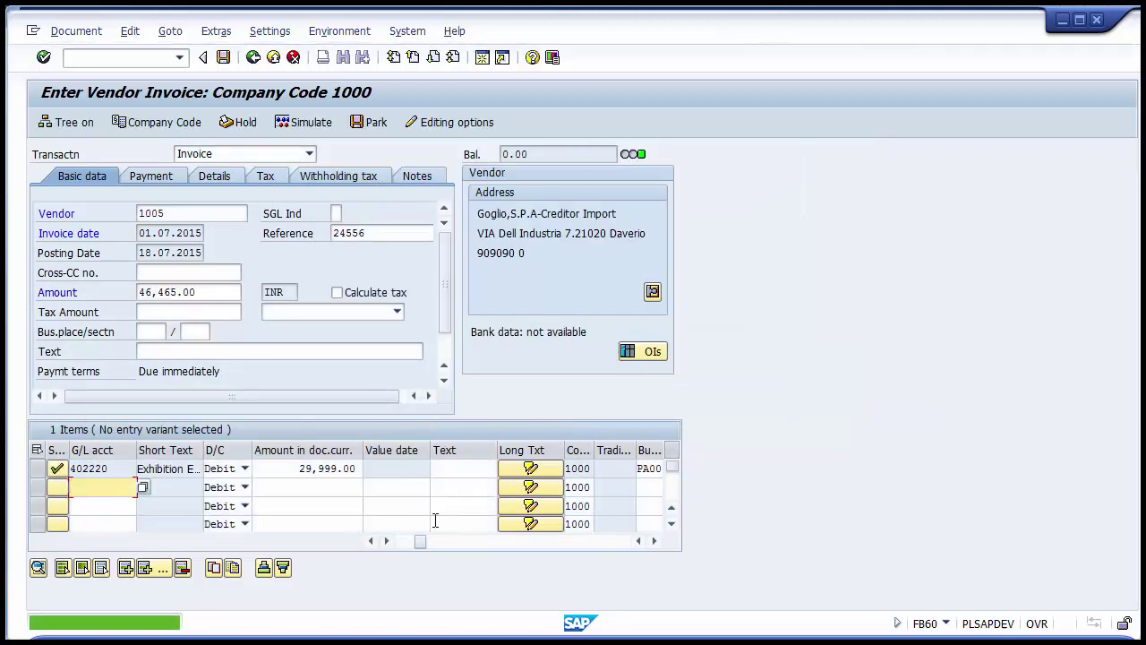
# Examine the first line item's fields from the local currency amount through to Text.
pyautogui.moveTo(422, 541); pyautogui.dragTo(383, 541)
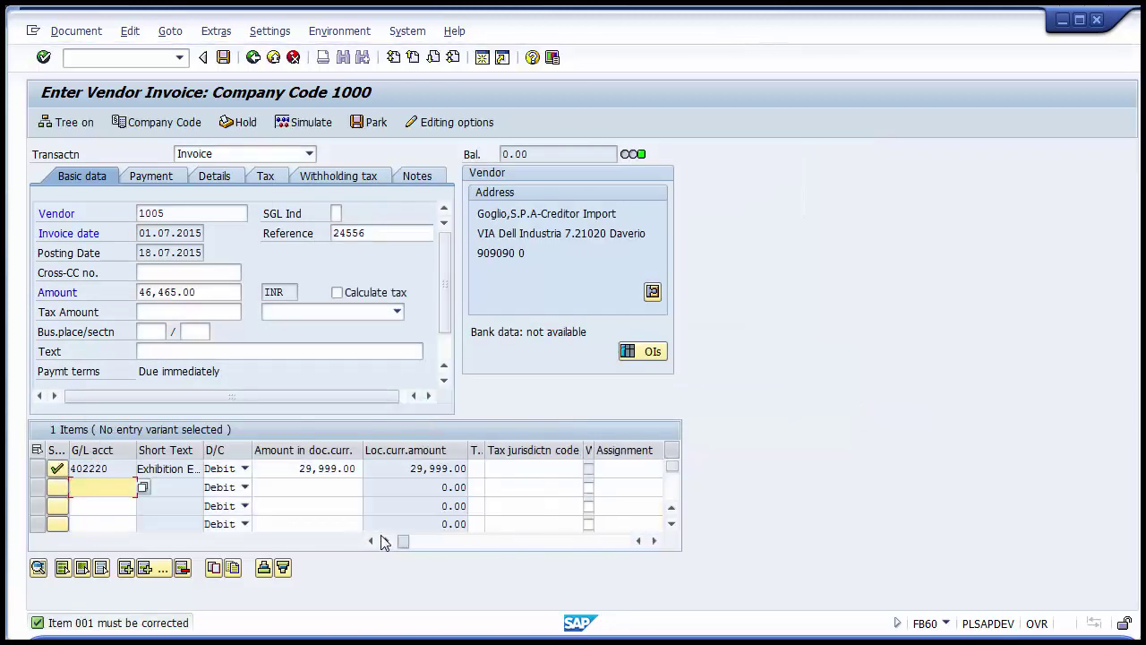
pyautogui.click(109, 467)
pyautogui.click(52, 471)
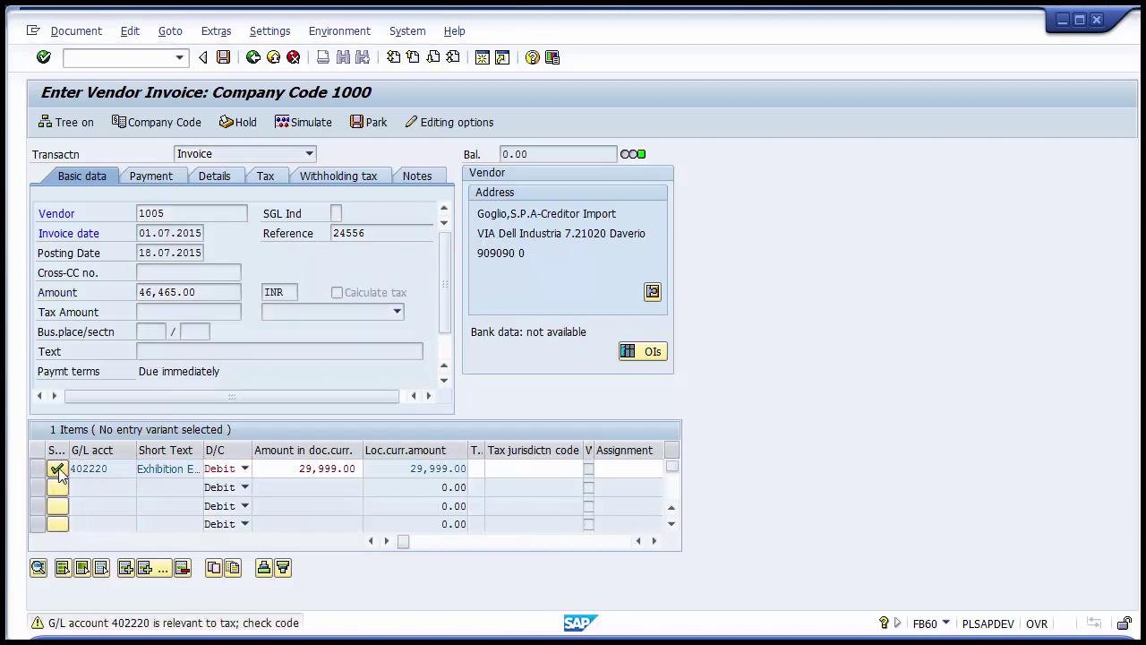
pyautogui.click(42, 470)
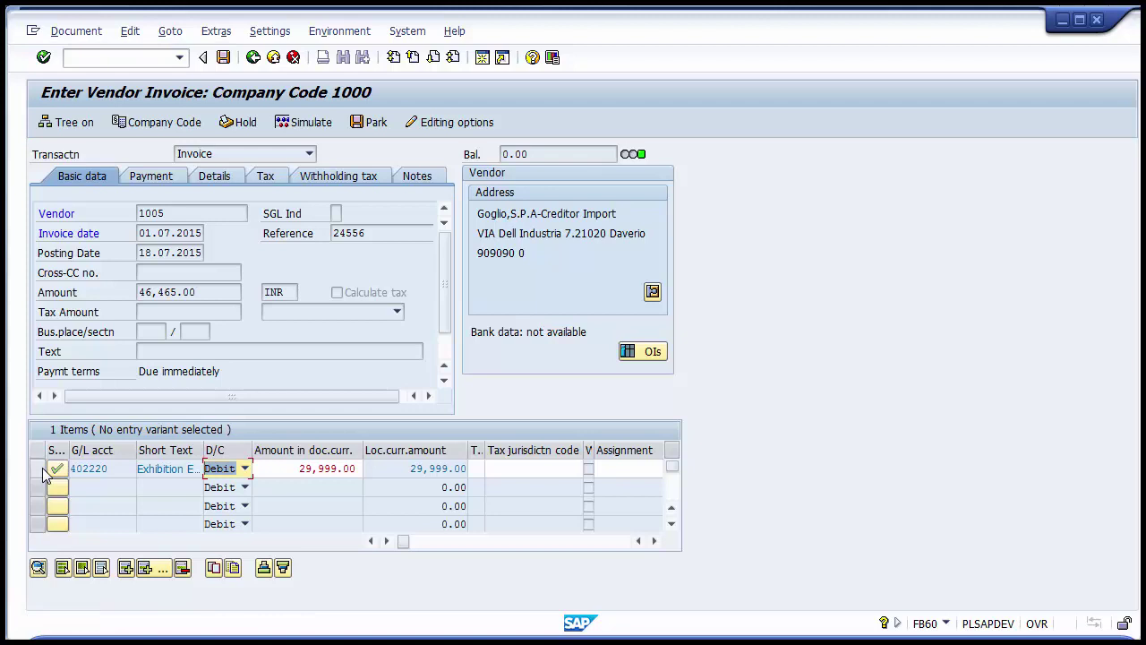
pyautogui.click(291, 468)
pyautogui.click(517, 469)
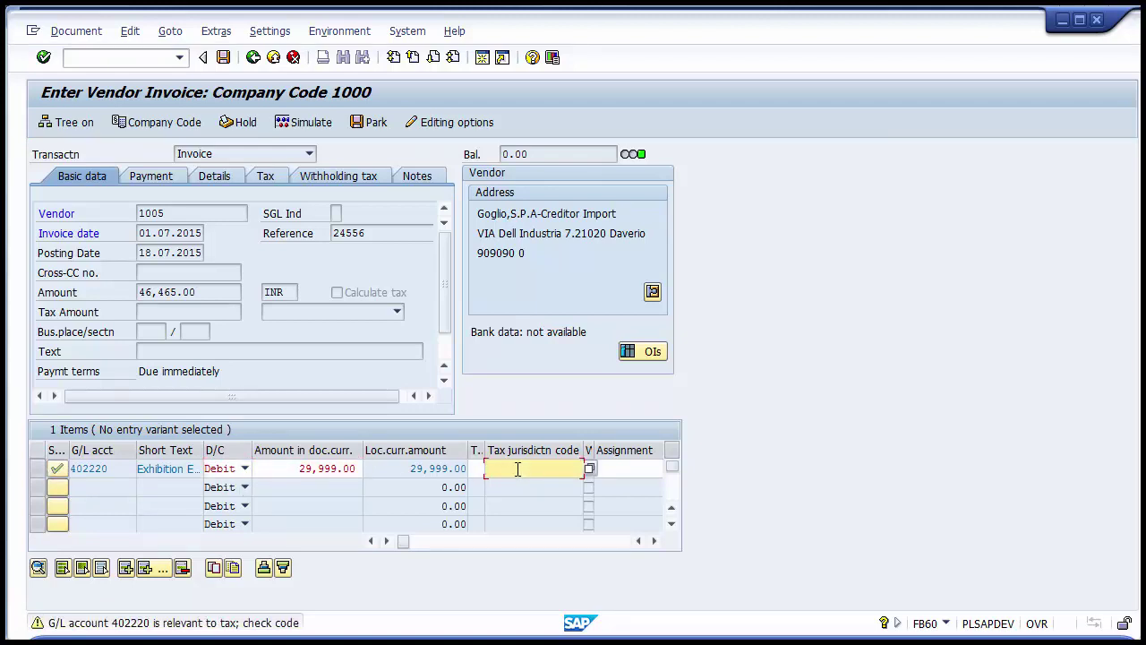
pyautogui.press('Tab')
pyautogui.press('Tab')
pyautogui.press('Tab')
pyautogui.press('Tab')
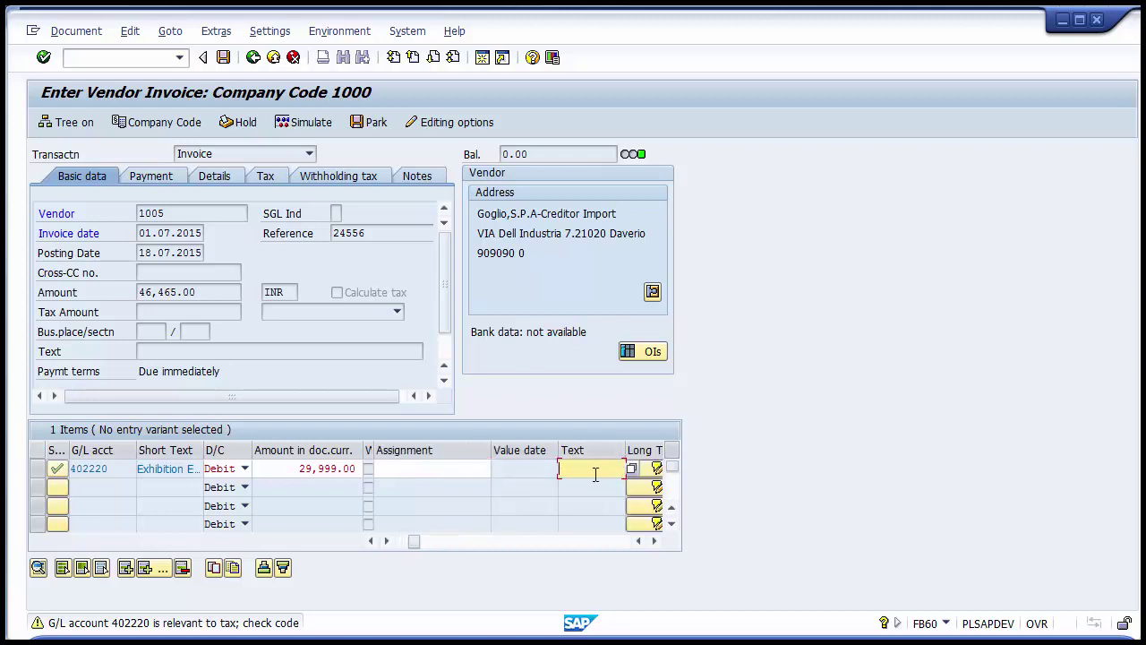
# Reopen the long texts of the first line item, confirming past the tax check.
pyautogui.click(655, 541)
pyautogui.click(655, 541)
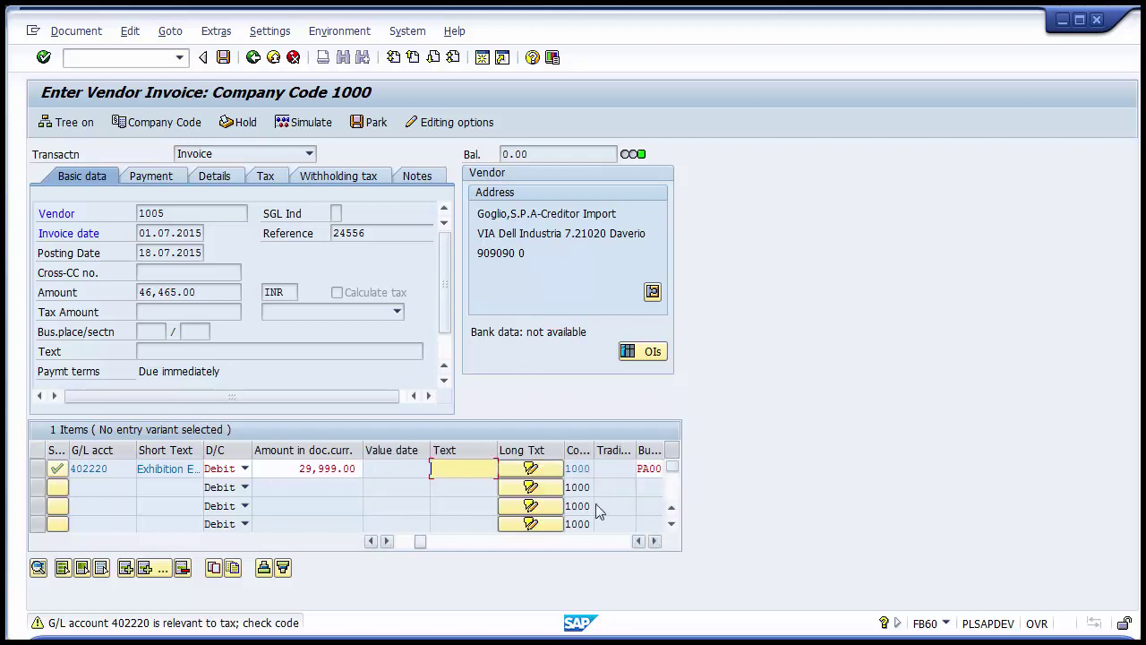
pyautogui.click(527, 470)
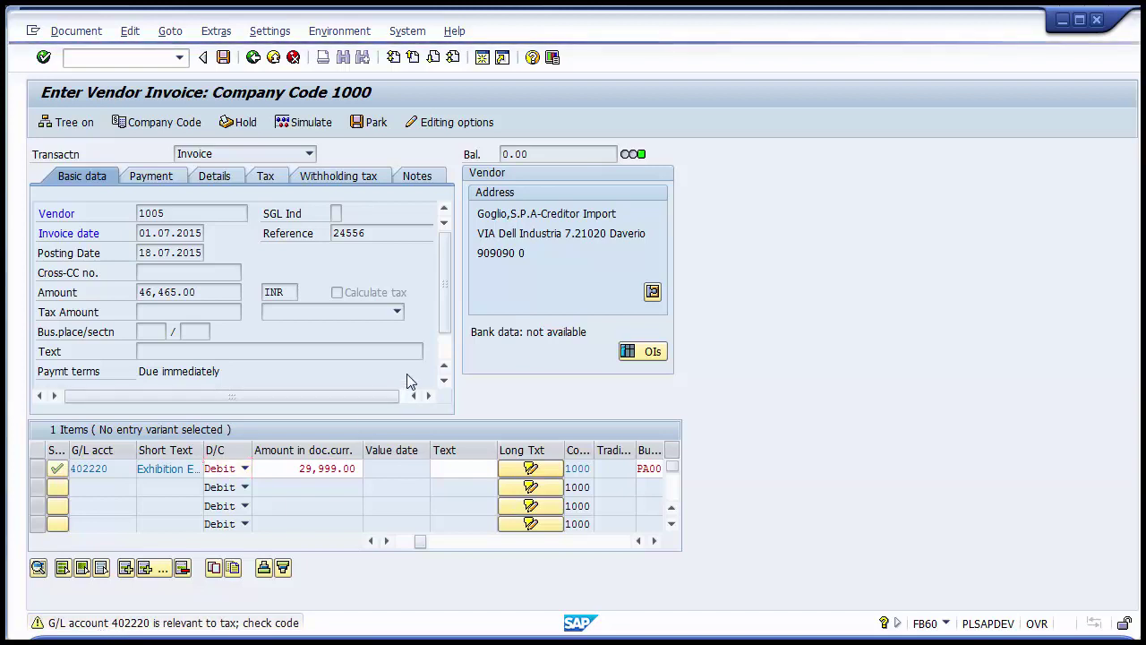
pyautogui.press('Return')
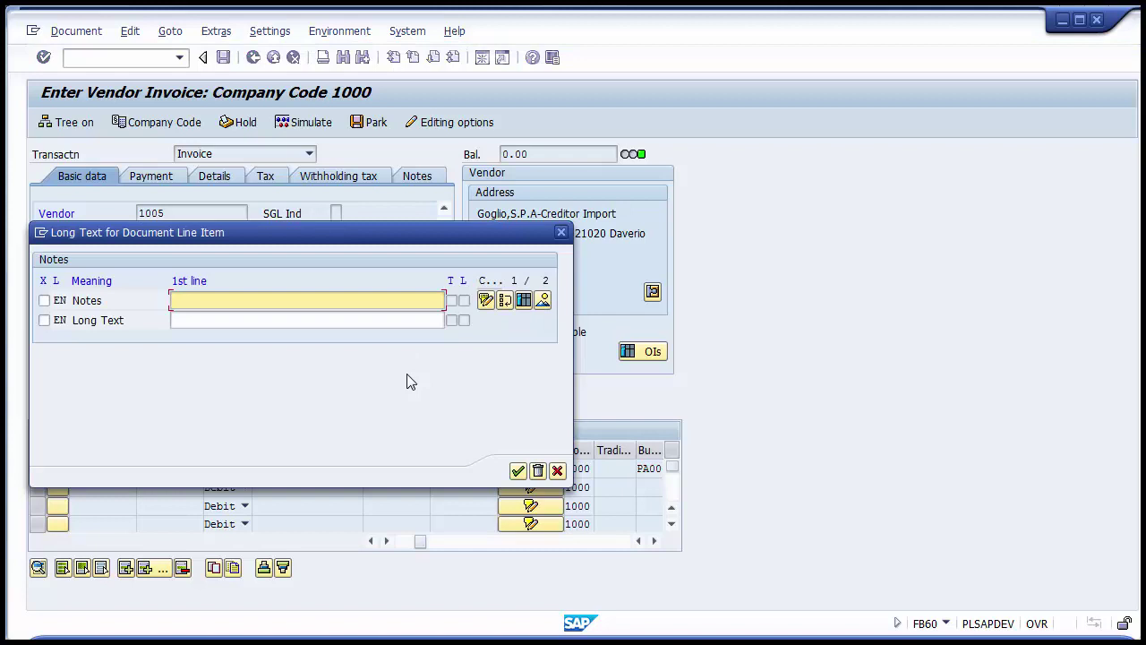
# Copy the label "Long Text" from the list of line item text meanings.
pyautogui.click(80, 302)
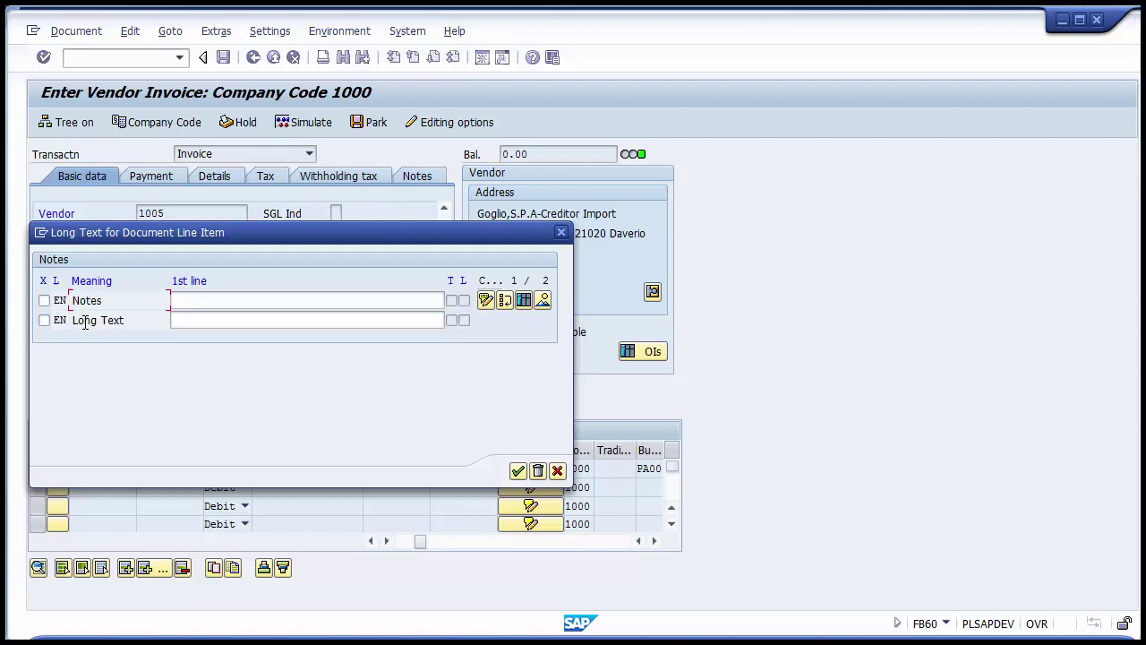
pyautogui.click(44, 301)
pyautogui.click(98, 306)
pyautogui.moveTo(127, 321); pyautogui.dragTo(70, 296)
pyautogui.click(130, 322)
pyautogui.moveTo(130, 322); pyautogui.dragTo(71, 321)
pyautogui.hotkey('ctrl', 'c')
# Fill the first line of the Long Text entry with the phrase "Long Text" repeated several times.
pyautogui.click(244, 320)
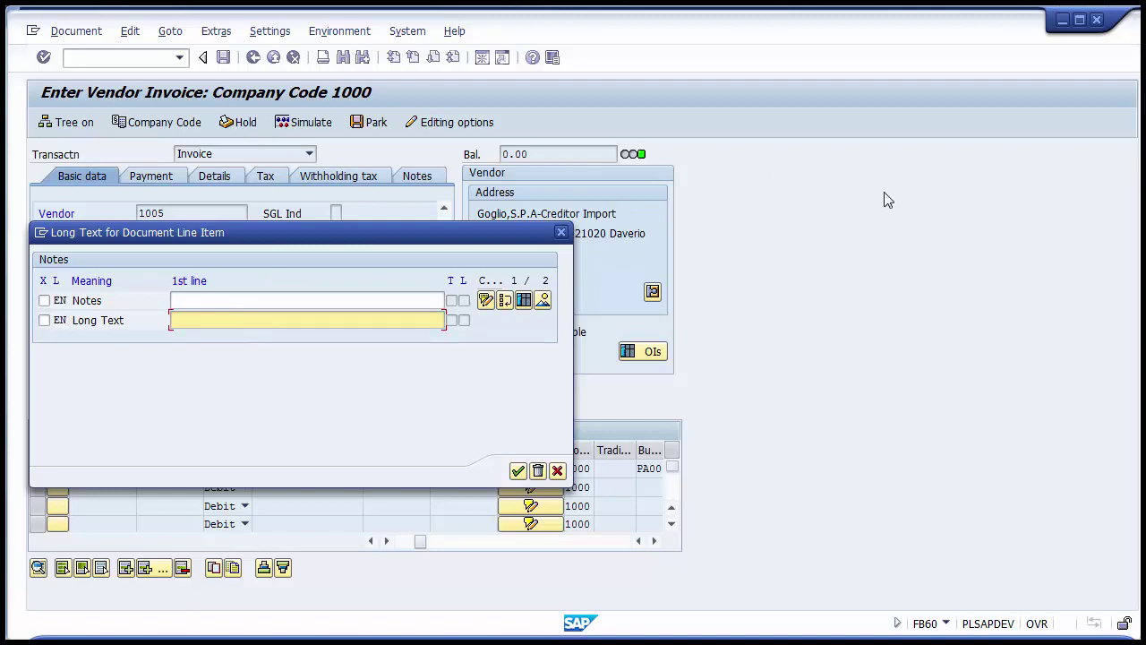
pyautogui.write('Long Text')
pyautogui.hotkey('ctrl', 'v')
pyautogui.hotkey('ctrl', 'v')
pyautogui.hotkey('ctrl', 'v')
pyautogui.hotkey('ctrl', 'v')
pyautogui.hotkey('ctrl', 'v')
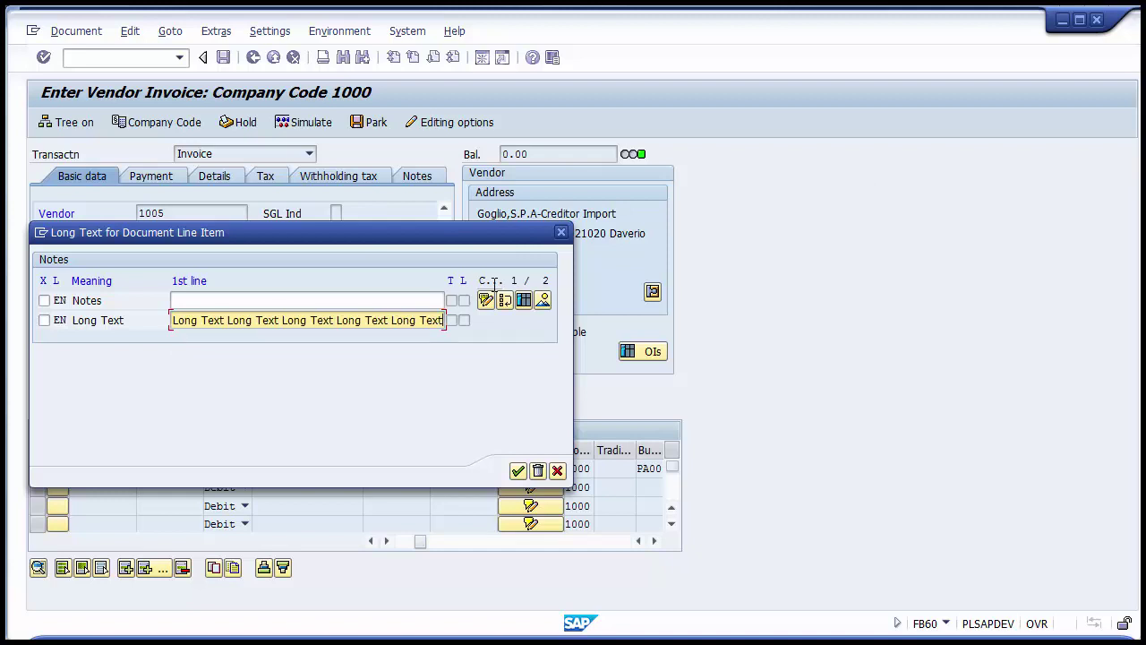
pyautogui.hotkey('ctrl', 'v')
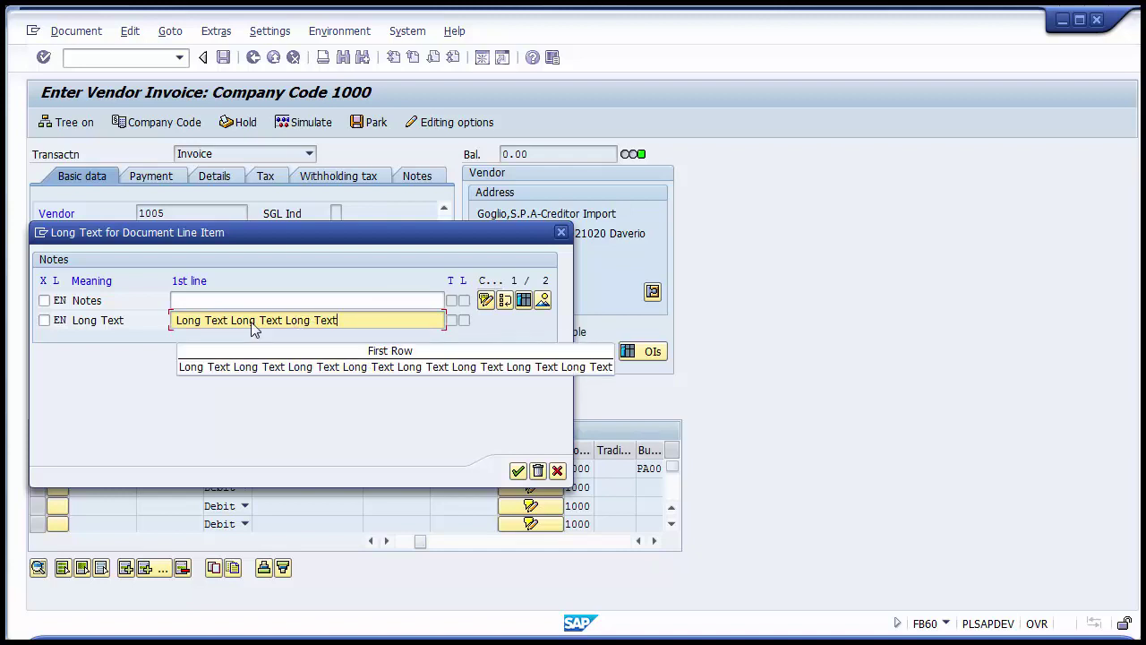
# Review the Long Text line back to its beginning and accept the line item's long texts.
pyautogui.press('Left')
pyautogui.press('Left')
pyautogui.press('Left')
pyautogui.press('Left')
pyautogui.press('Left')
pyautogui.press('Left')
pyautogui.press('Left')
pyautogui.press('Left')
pyautogui.press('Left')
pyautogui.press('Left')
pyautogui.press('Left')
pyautogui.press('Left')
pyautogui.press('Left')
pyautogui.press('Left')
pyautogui.press('Left')
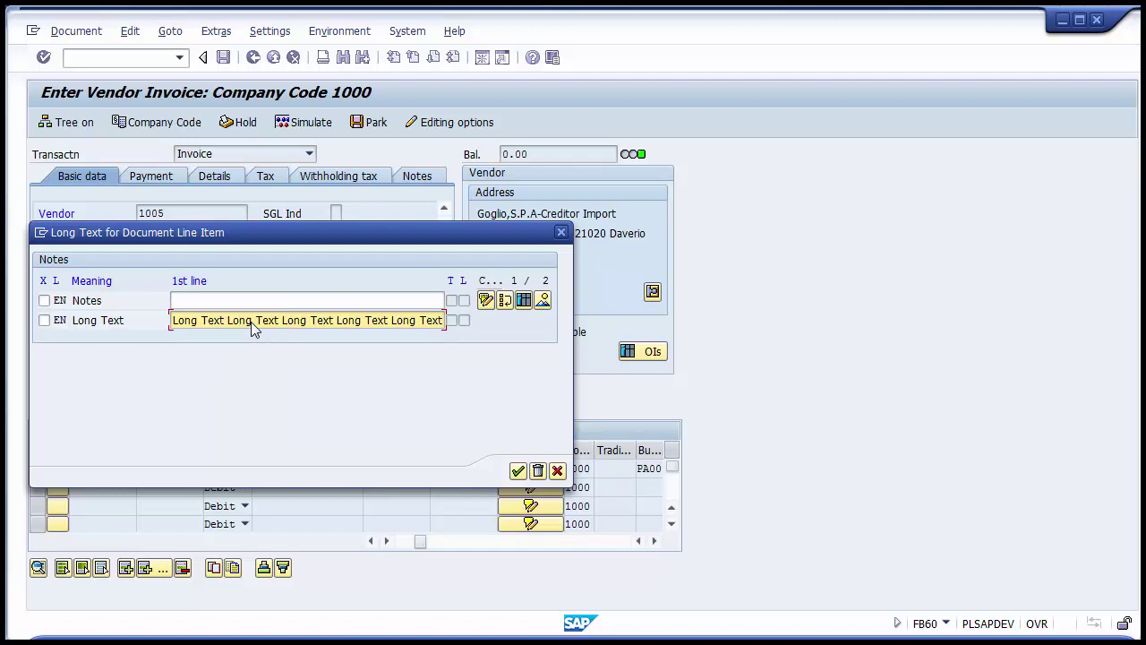
pyautogui.click(517, 471)
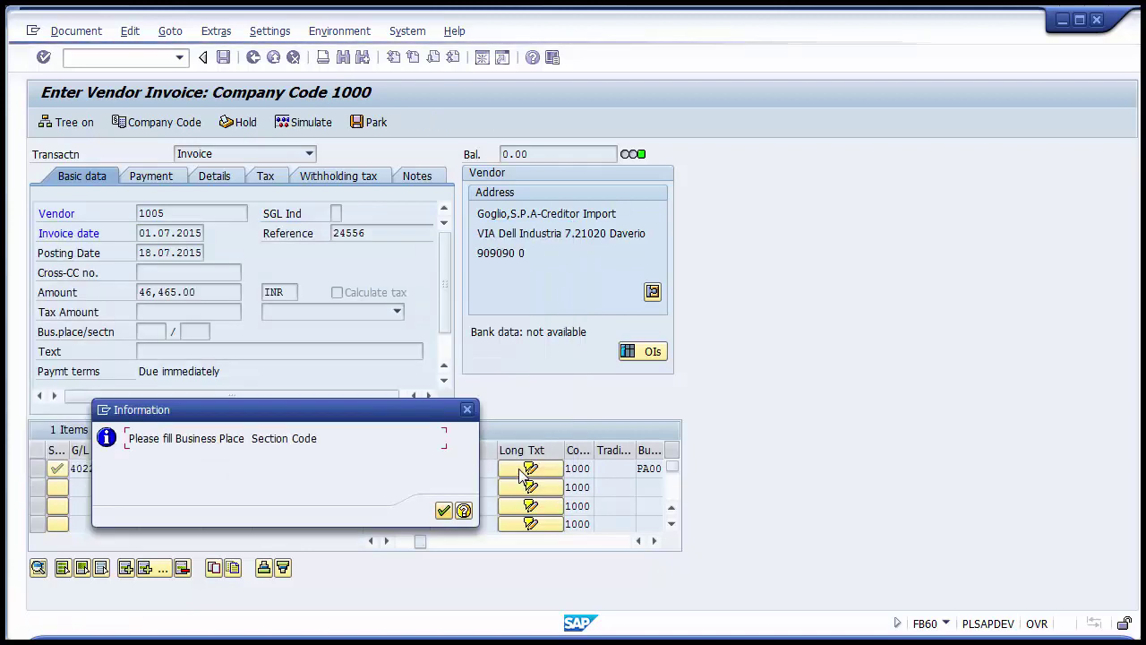
pyautogui.click(444, 510)
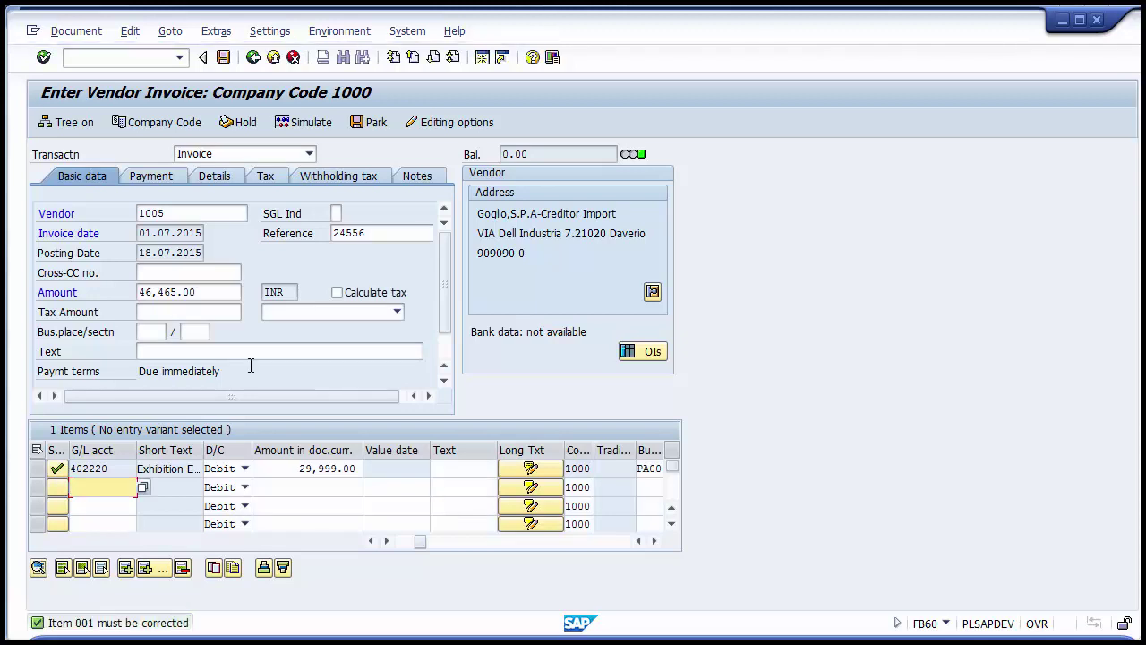
pyautogui.click(172, 333)
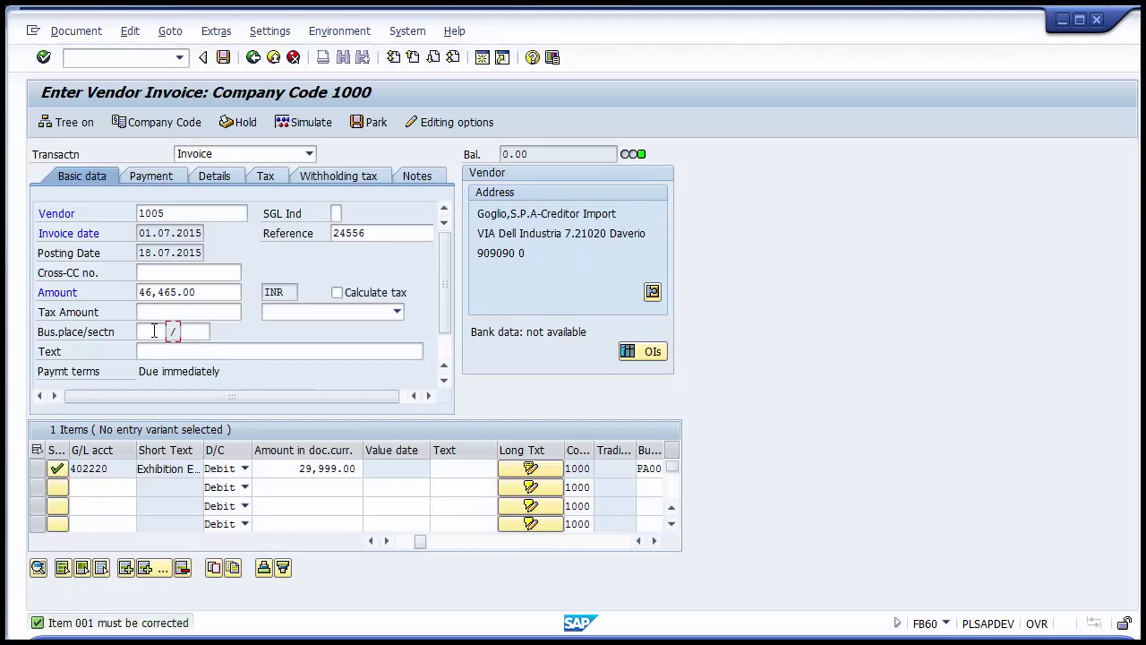
pyautogui.click(154, 332)
pyautogui.write('0001')
pyautogui.press('BackSpace')
pyautogui.press('BackSpace')
pyautogui.press('BackSpace')
pyautogui.press('BackSpace')
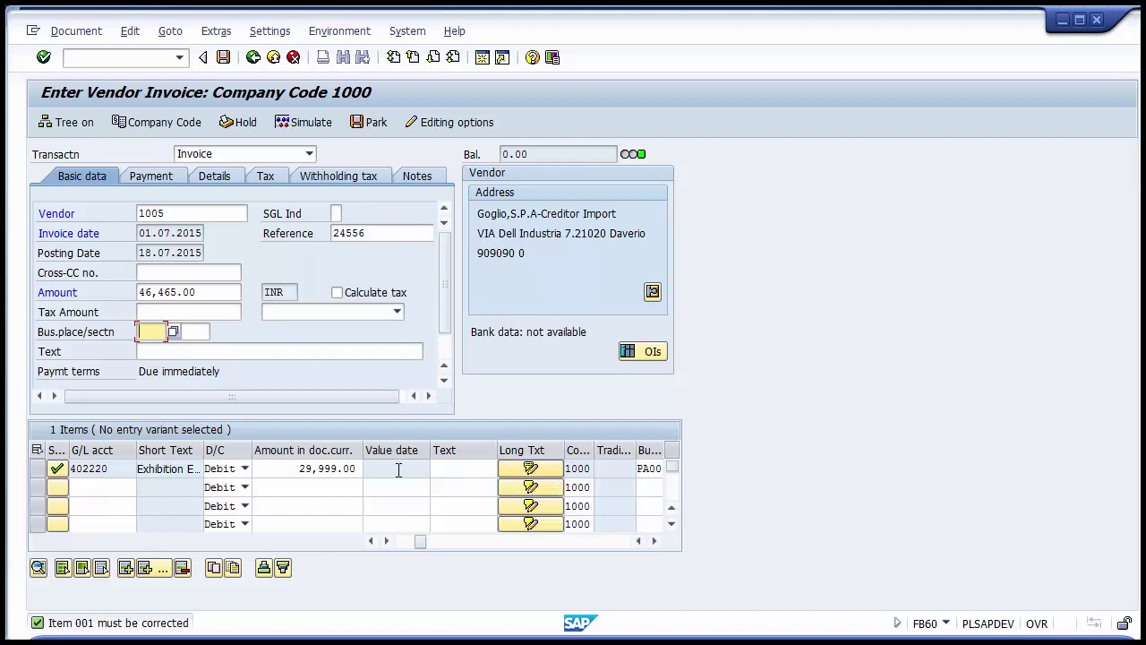
# Reopen the first line item's long texts and select the content of the Long Text line.
pyautogui.click(527, 469)
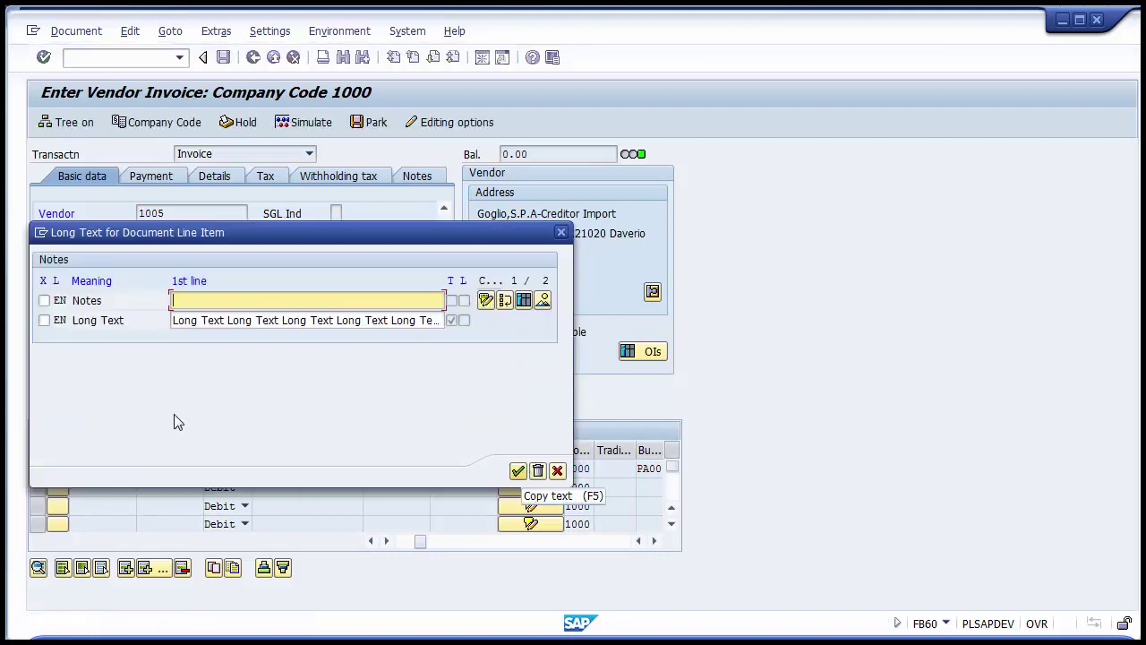
pyautogui.moveTo(174, 320); pyautogui.dragTo(465, 343)
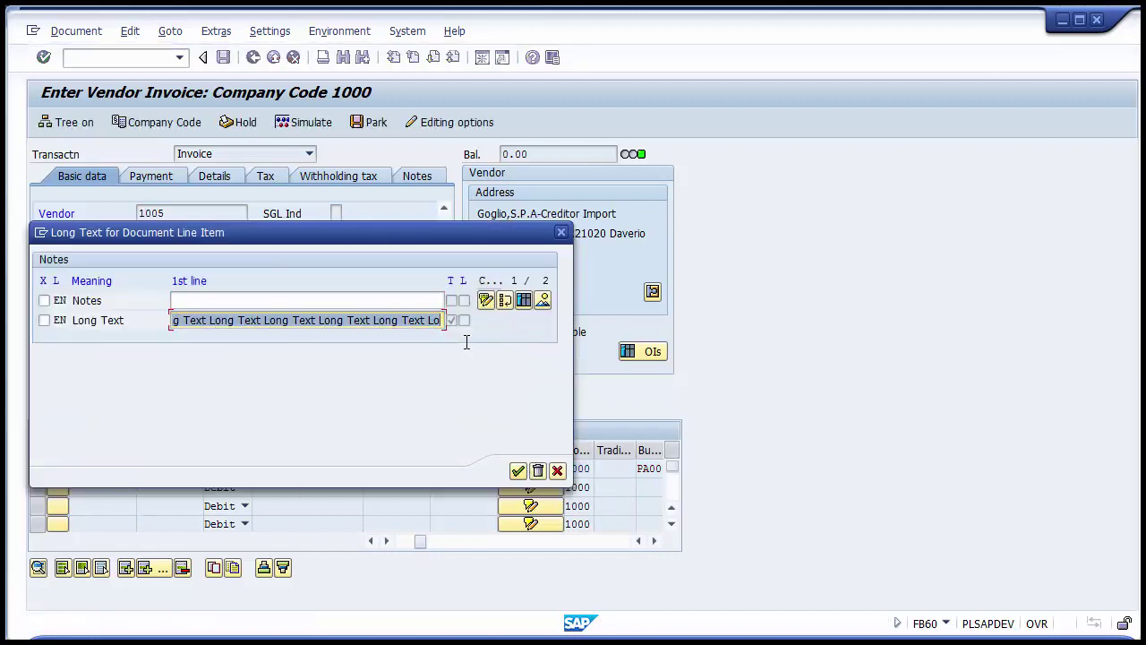
# Mark the Long Text entry, accept the line item's long texts and dismiss the business place message.
pyautogui.moveTo(107, 300); pyautogui.dragTo(76, 326)
pyautogui.click(120, 322)
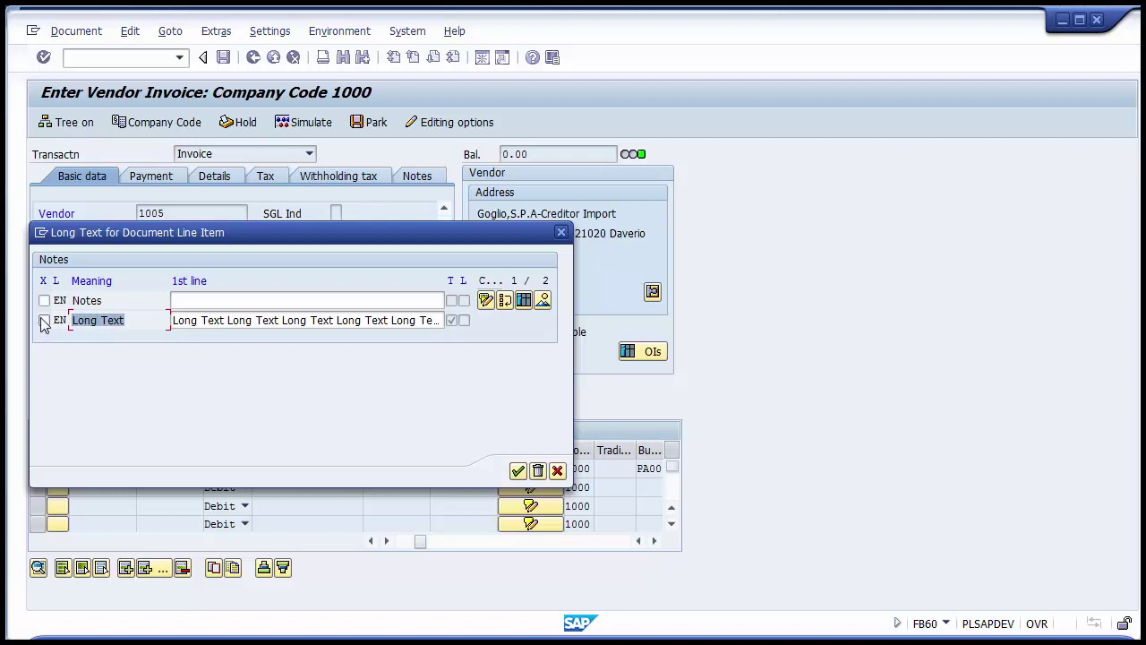
pyautogui.click(44, 320)
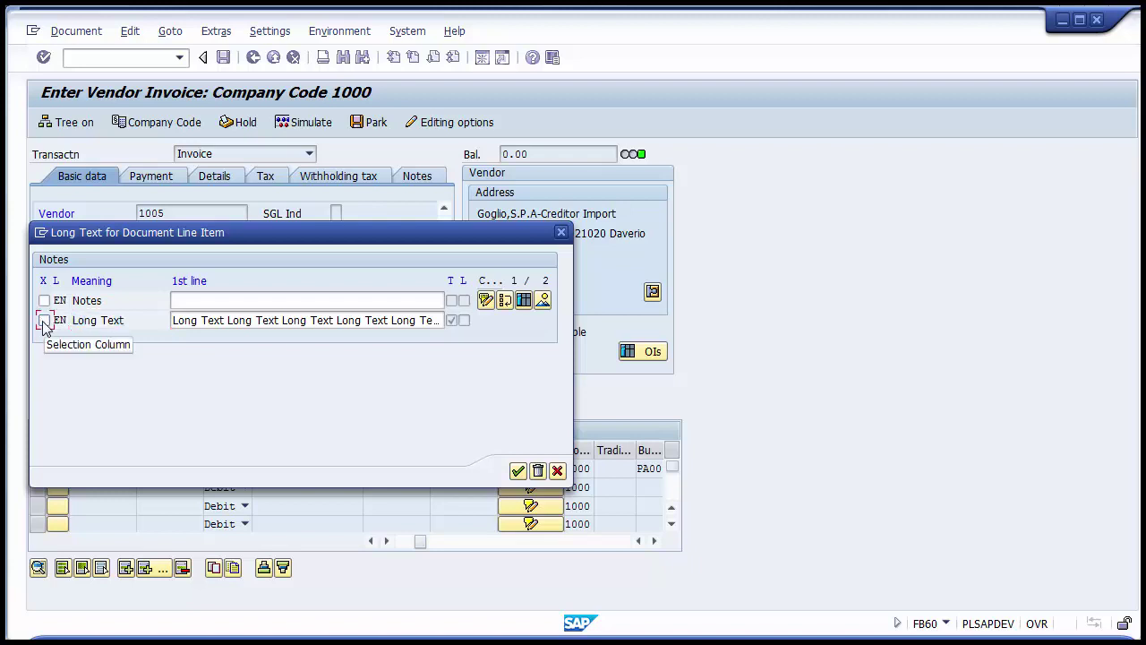
pyautogui.click(519, 472)
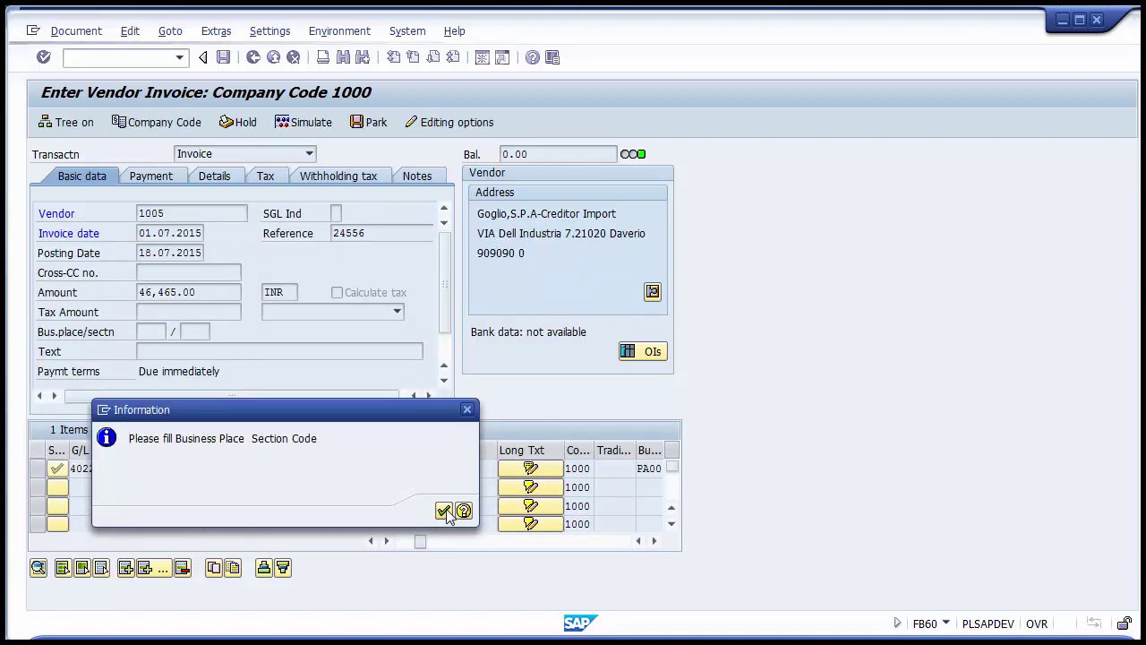
pyautogui.click(445, 510)
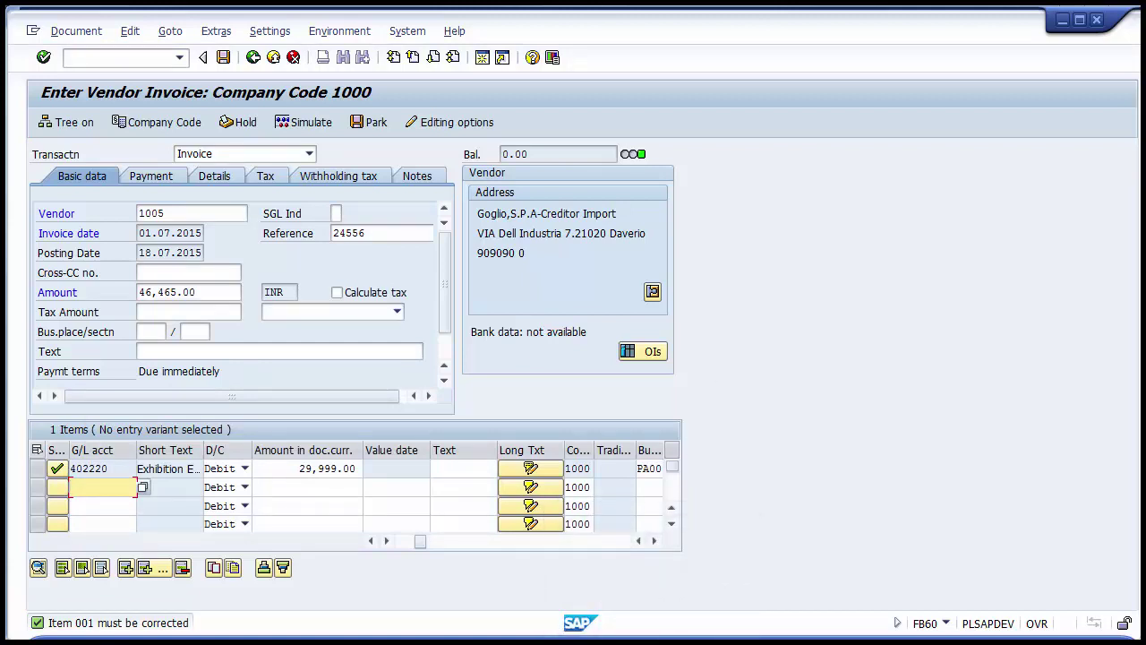
# Switch to the Currencies presentation in PowerPoint, review the text identifier topics and return to the SAP vendor invoice.
pyautogui.click(574, 643)
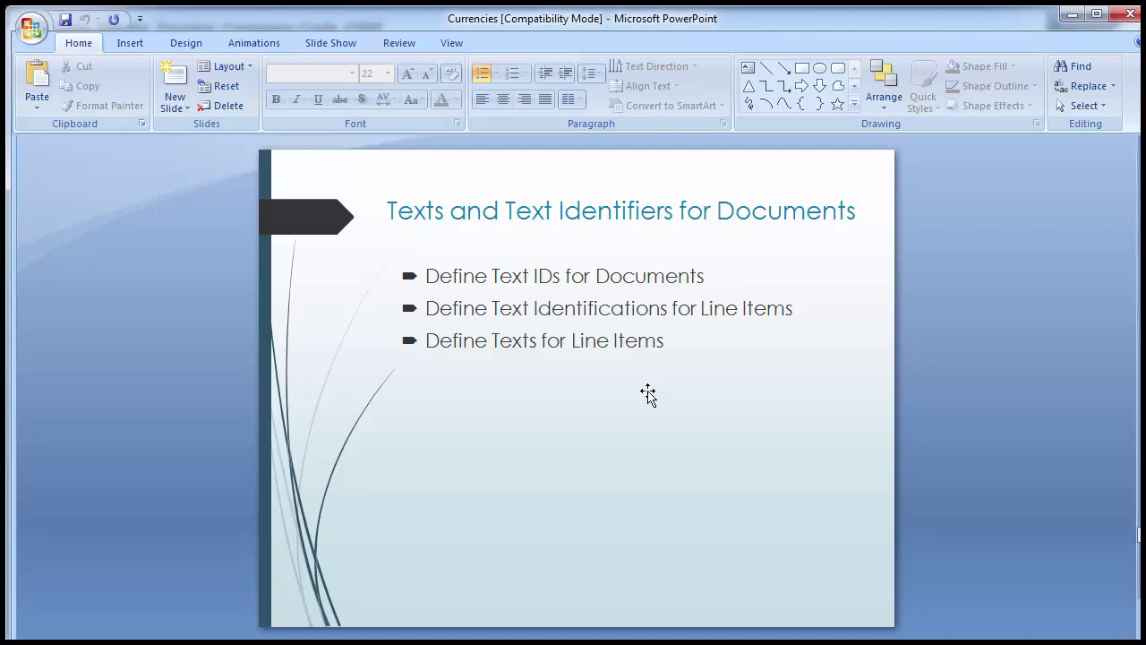
pyautogui.press('Tab')
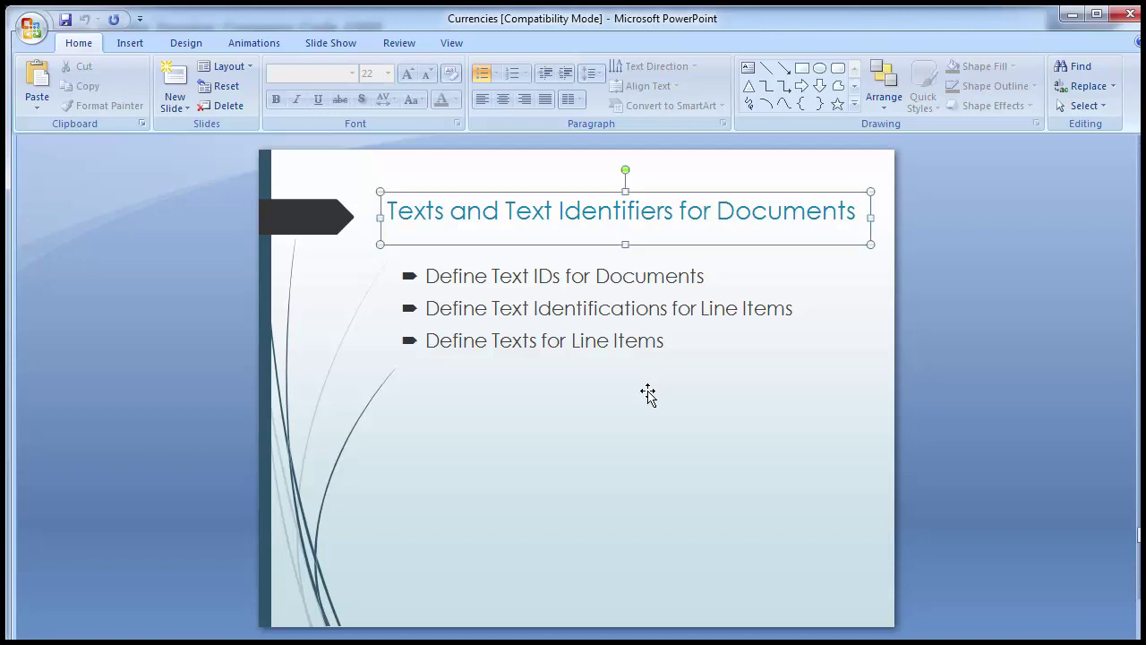
pyautogui.press('Tab')
pyautogui.click(488, 643)
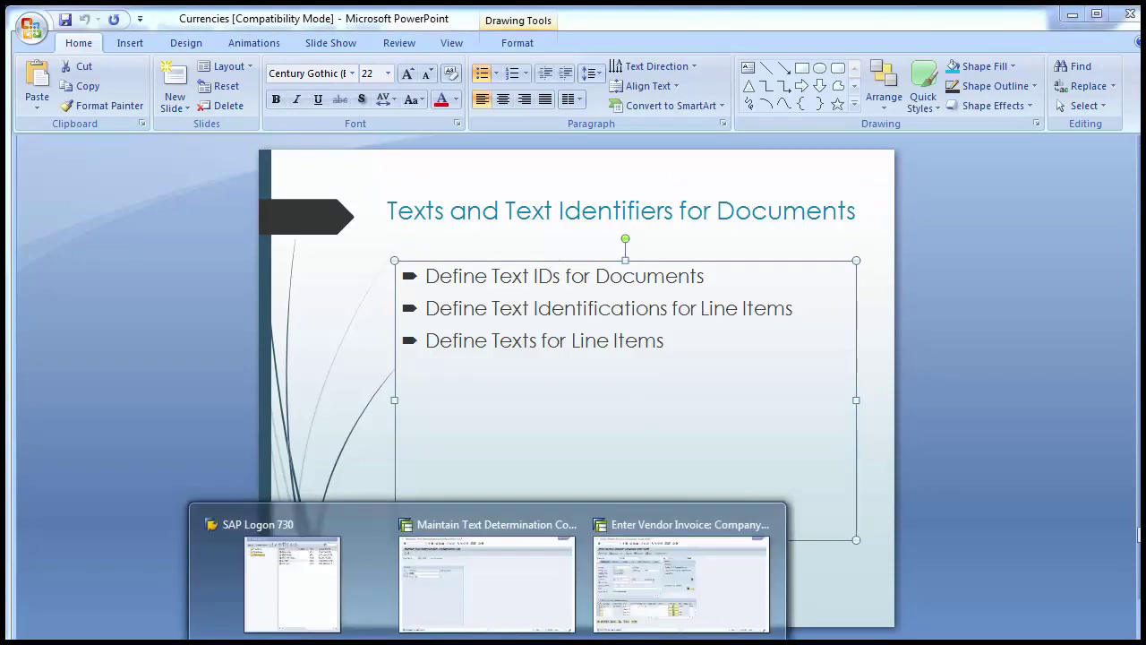
pyautogui.click(647, 582)
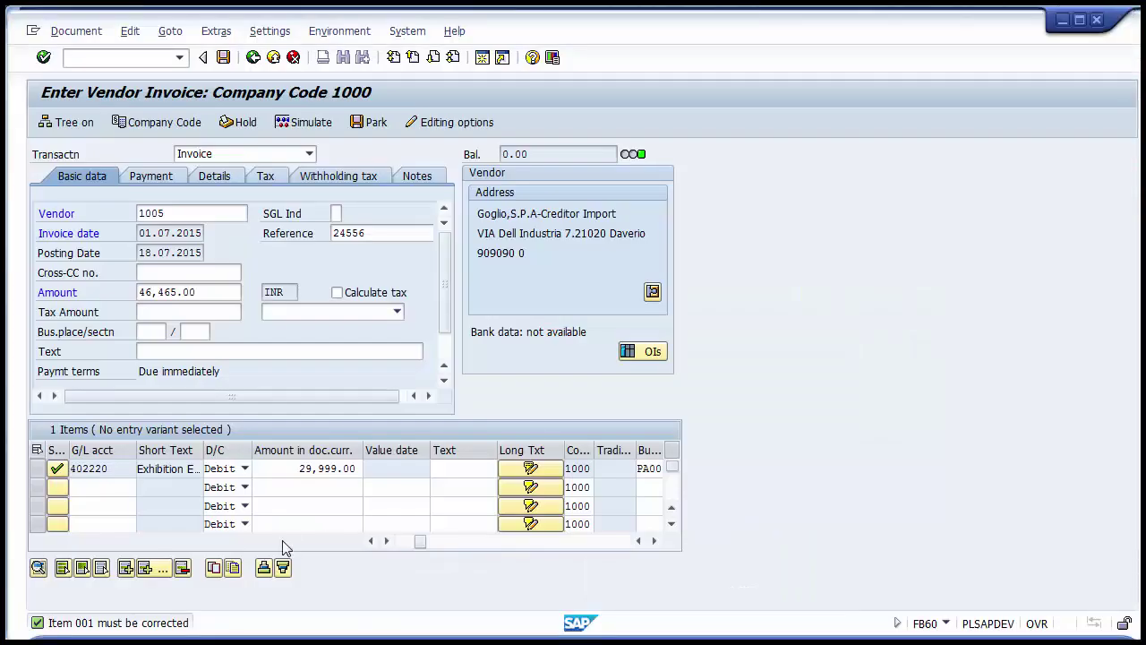
# Open the value list for the first line item's Text field and go through its predefined text templates.
pyautogui.click(448, 468)
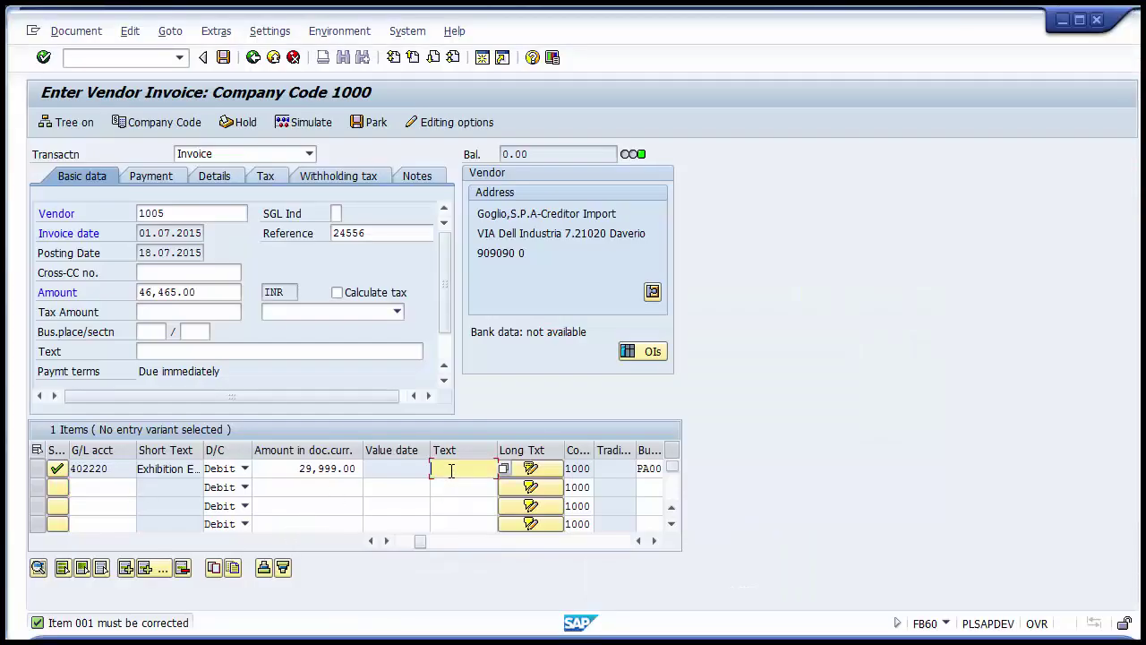
pyautogui.click(504, 472)
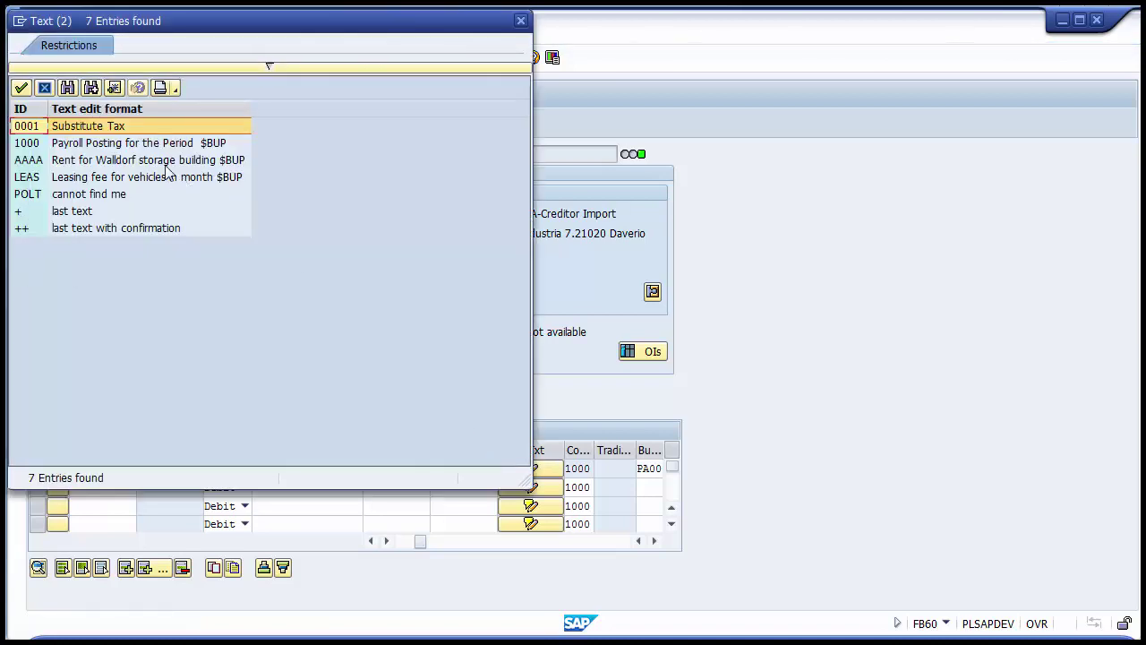
pyautogui.press('Down')
pyautogui.press('Down')
pyautogui.press('Down')
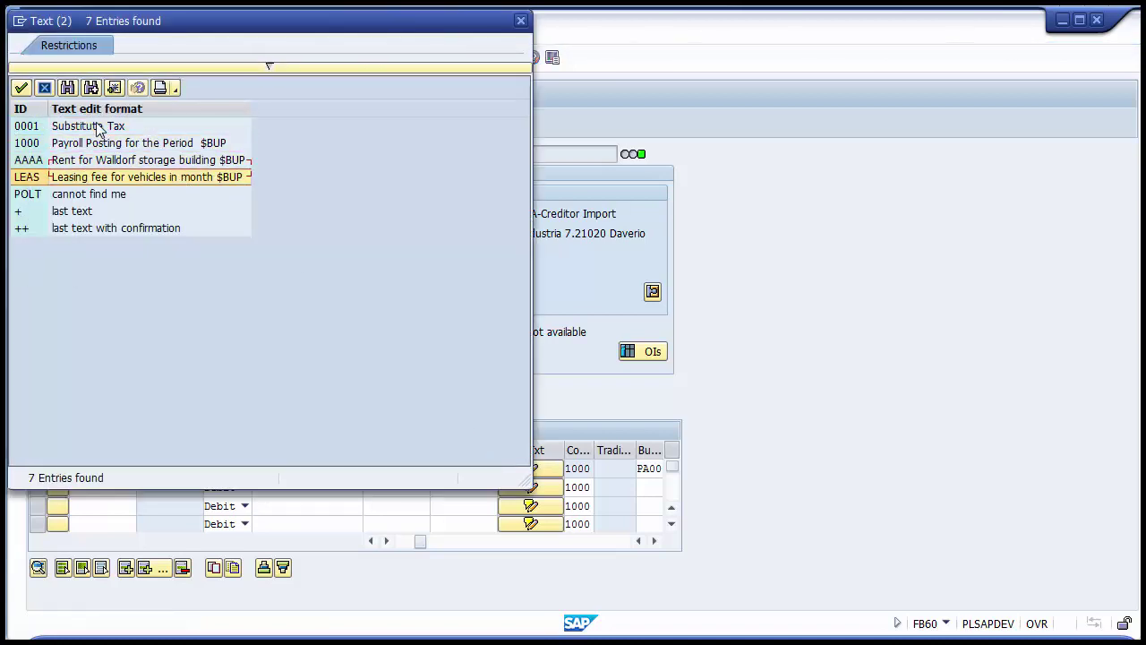
pyautogui.press('Down')
pyautogui.press('Down')
pyautogui.press('Down')
pyautogui.press('Up')
pyautogui.press('Up')
pyautogui.press('Up')
pyautogui.press('Up')
pyautogui.press('Up')
pyautogui.press('Up')
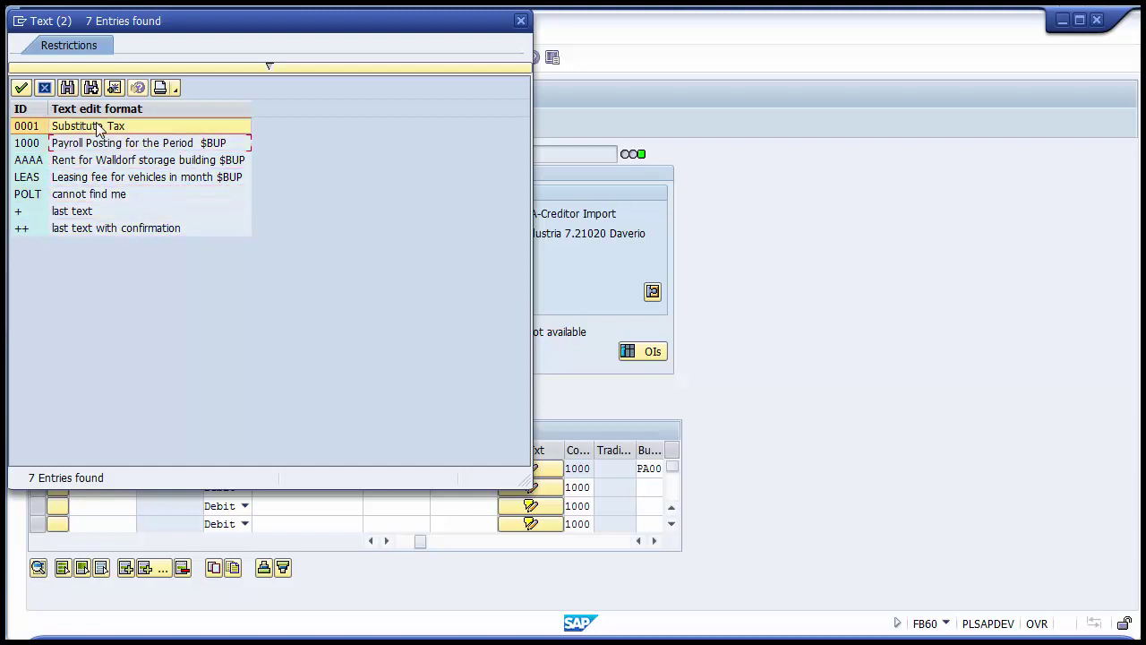
# Check the templates AAAA, +, 0001 and 1000 and close the list without choosing any.
pyautogui.click(30, 161)
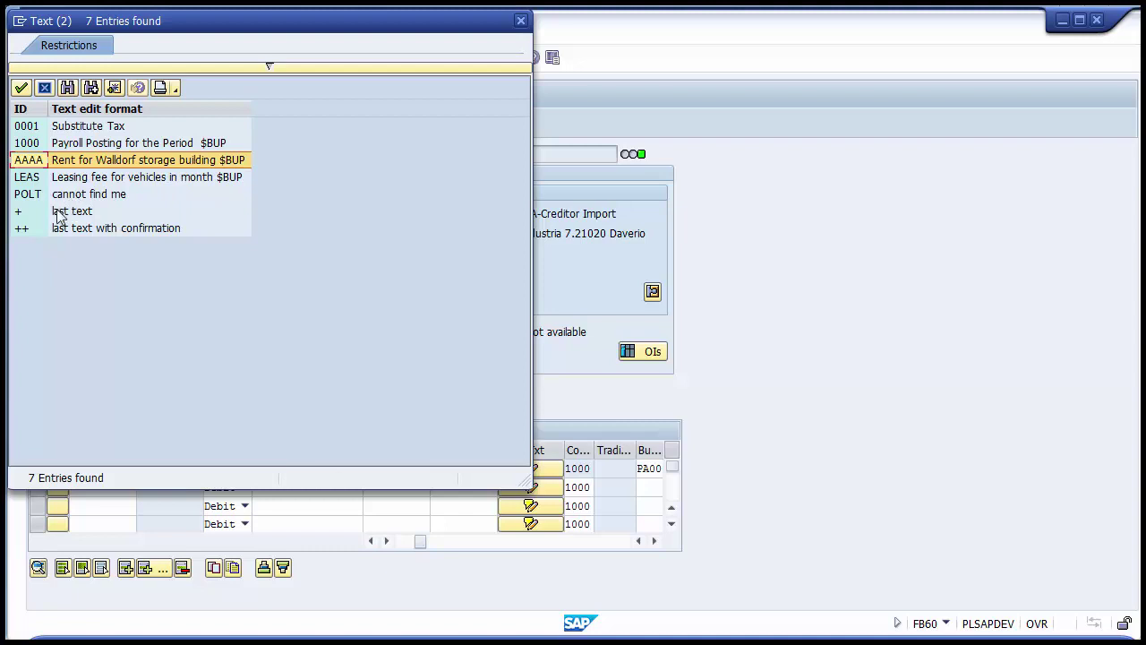
pyautogui.click(21, 213)
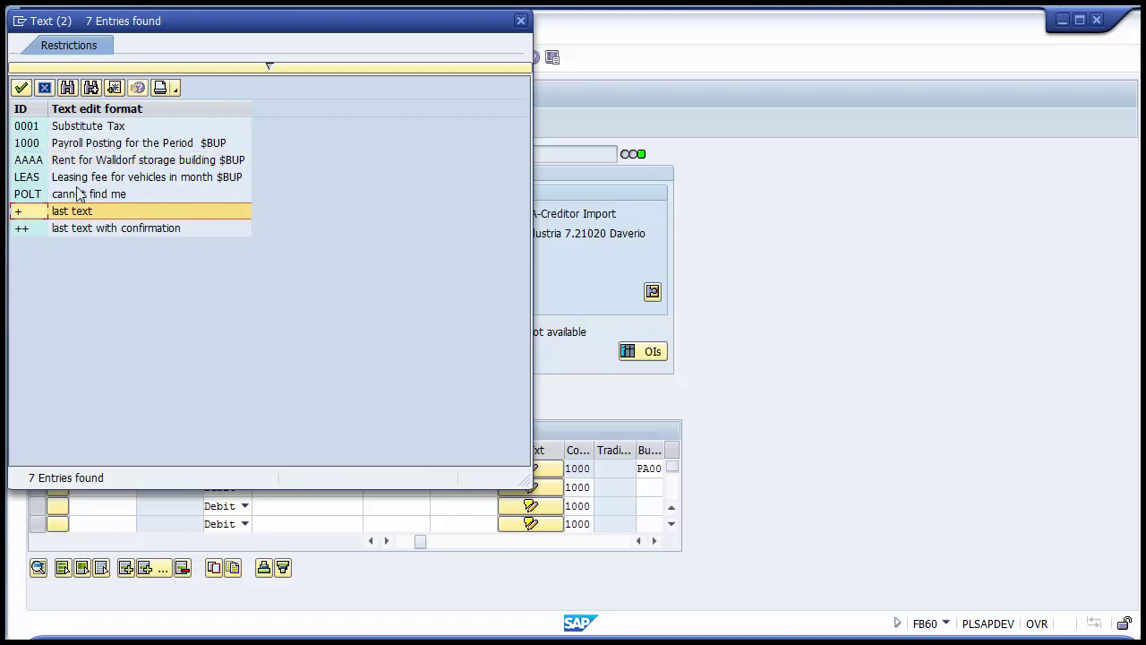
pyautogui.click(31, 130)
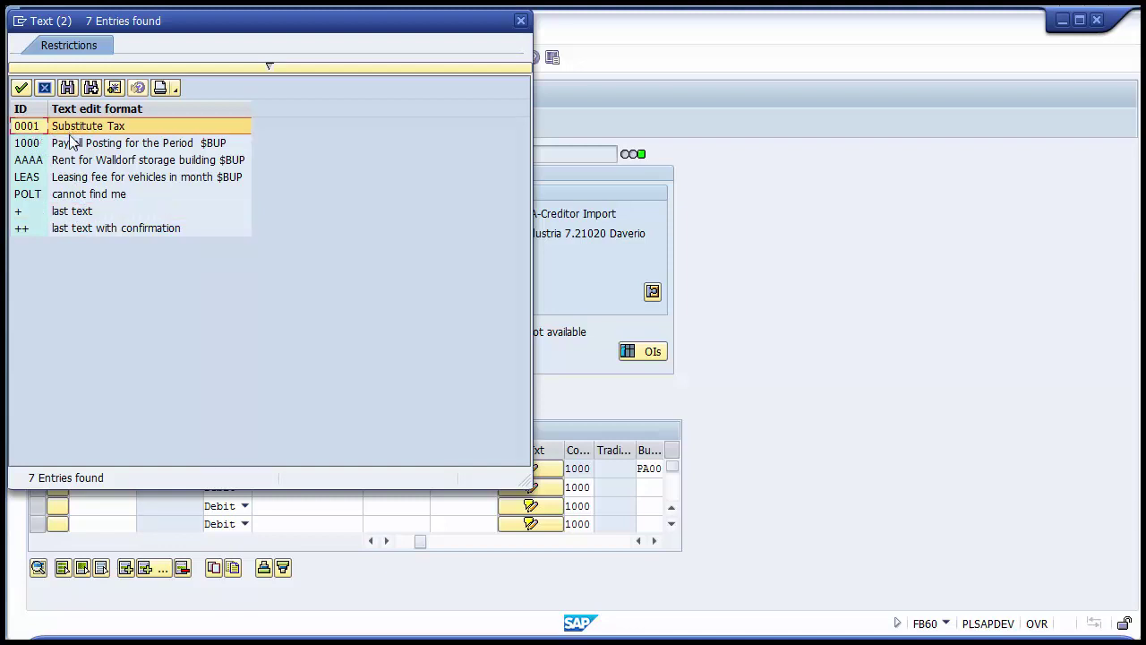
pyautogui.click(28, 146)
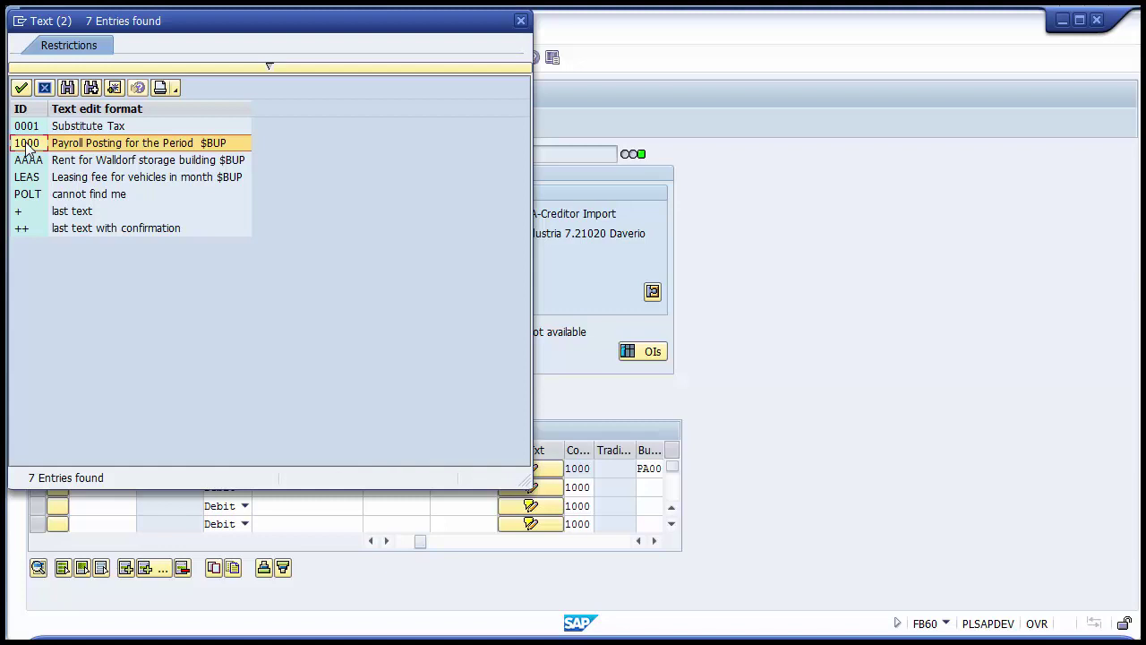
pyautogui.click(44, 87)
# Try to fill the first line item's Text field with the template code "=000".
pyautogui.click(460, 466)
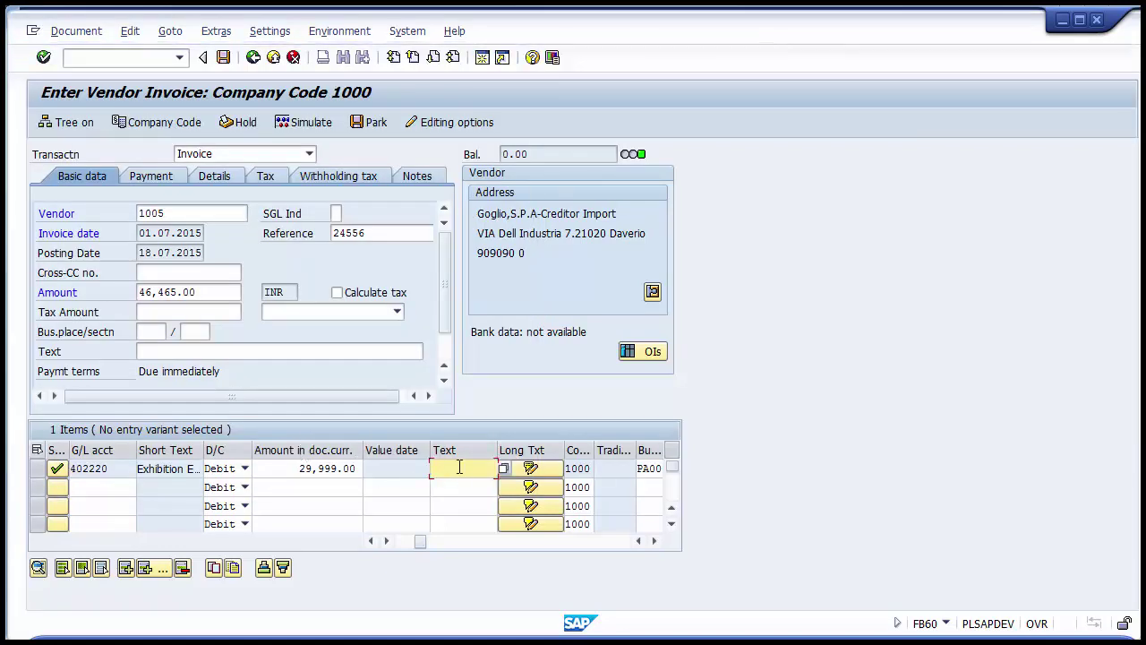
pyautogui.write('=')
pyautogui.press('BackSpace')
pyautogui.press('BackSpace')
pyautogui.write('000')
pyautogui.press('Return')
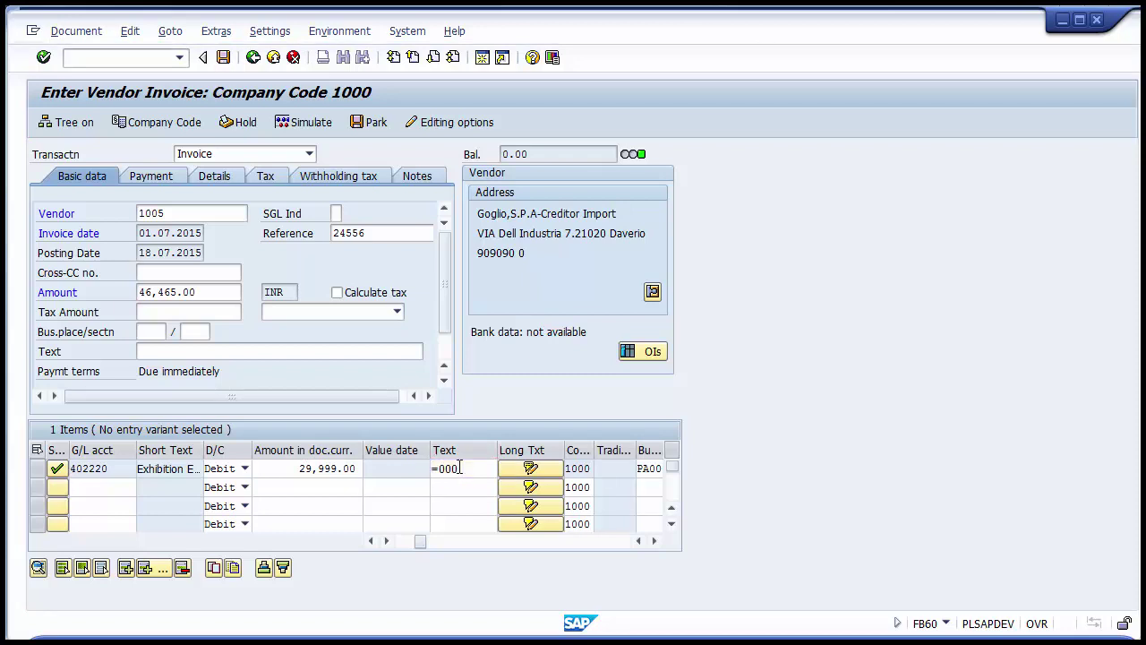
pyautogui.press('Return')
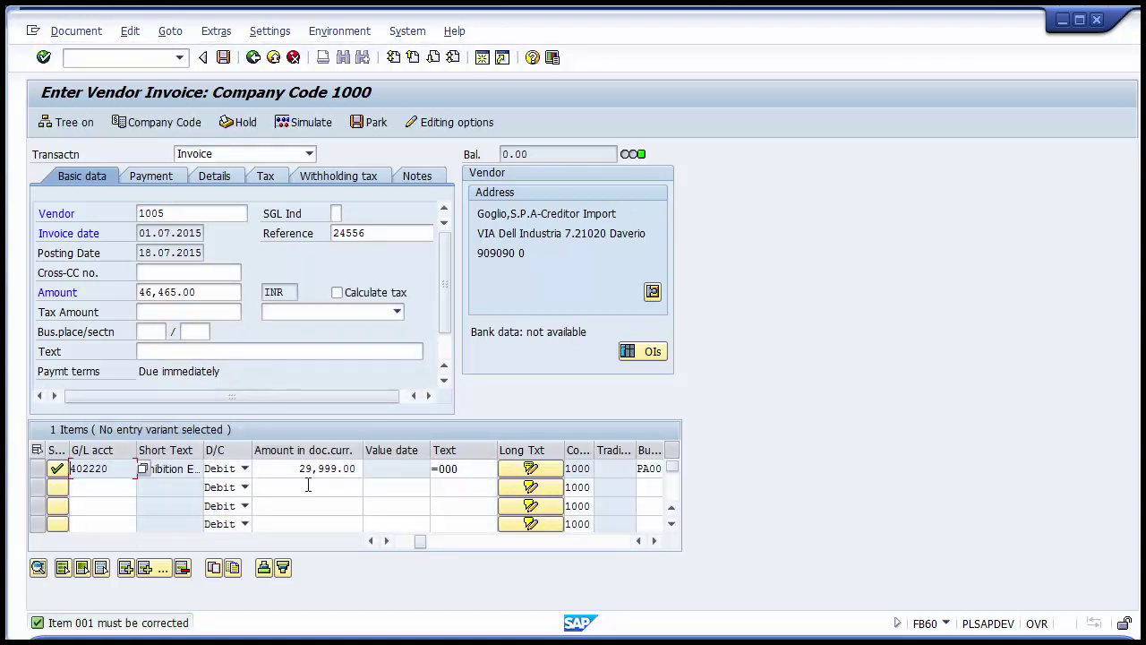
# Clear the template code from the first line item's Text field.
pyautogui.click(472, 469)
pyautogui.press('BackSpace')
pyautogui.press('BackSpace')
pyautogui.press('BackSpace')
pyautogui.press('BackSpace')
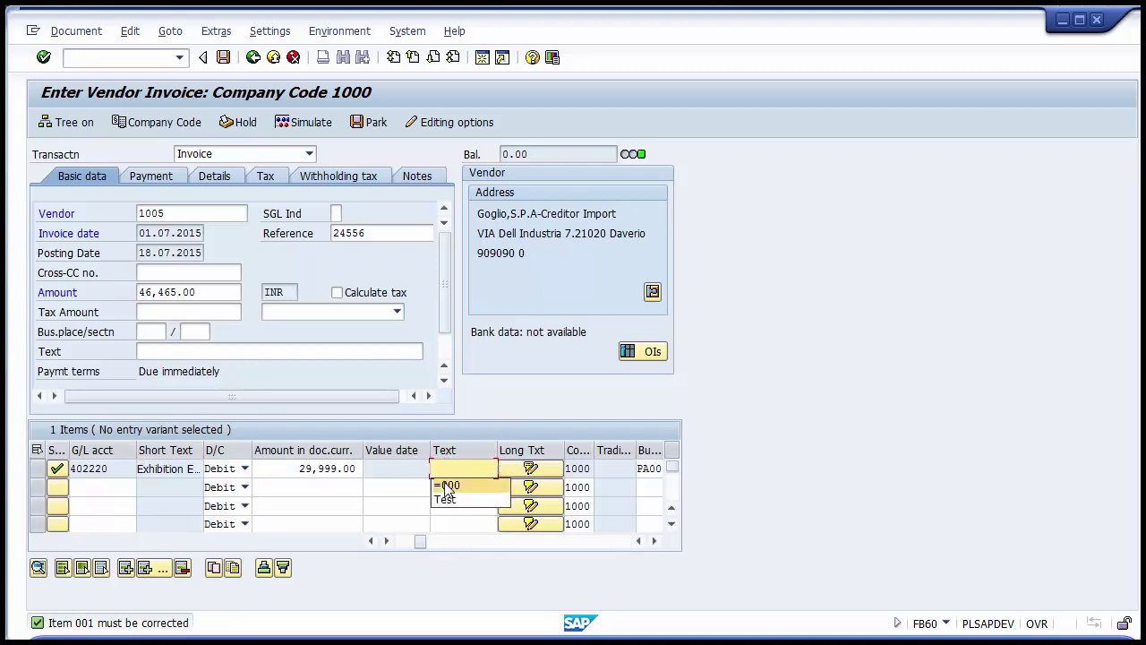
# Switch to the configuration session, leave the line item text IDs and open the activity Define Texts for Line Items.
pyautogui.click(491, 643)
pyautogui.click(453, 591)
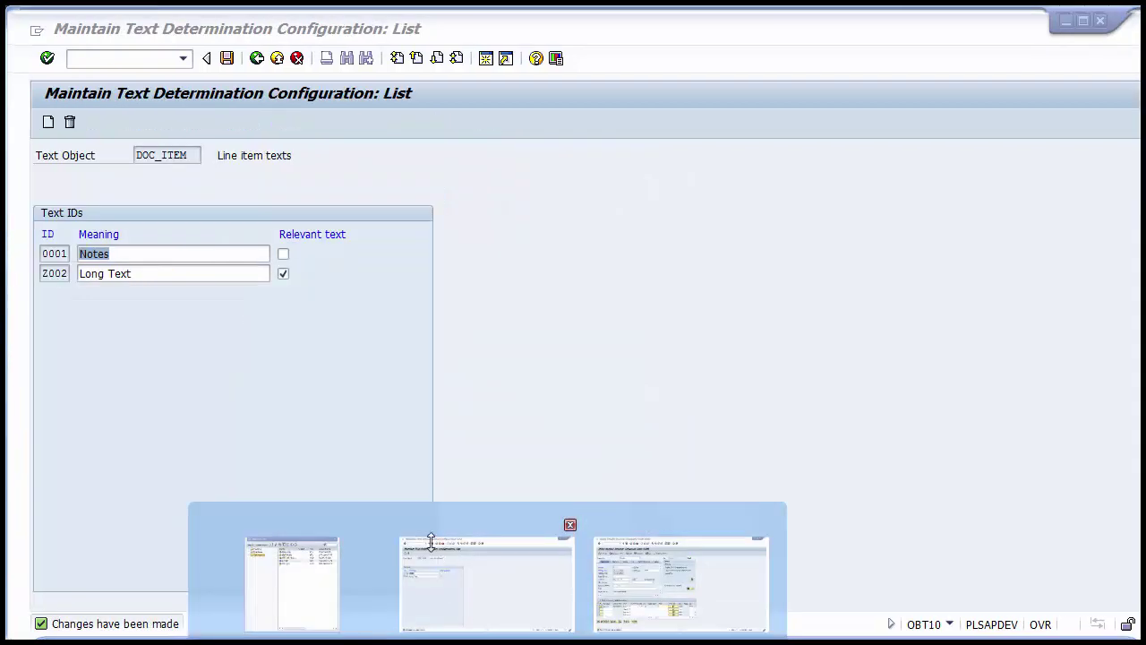
pyautogui.click(257, 57)
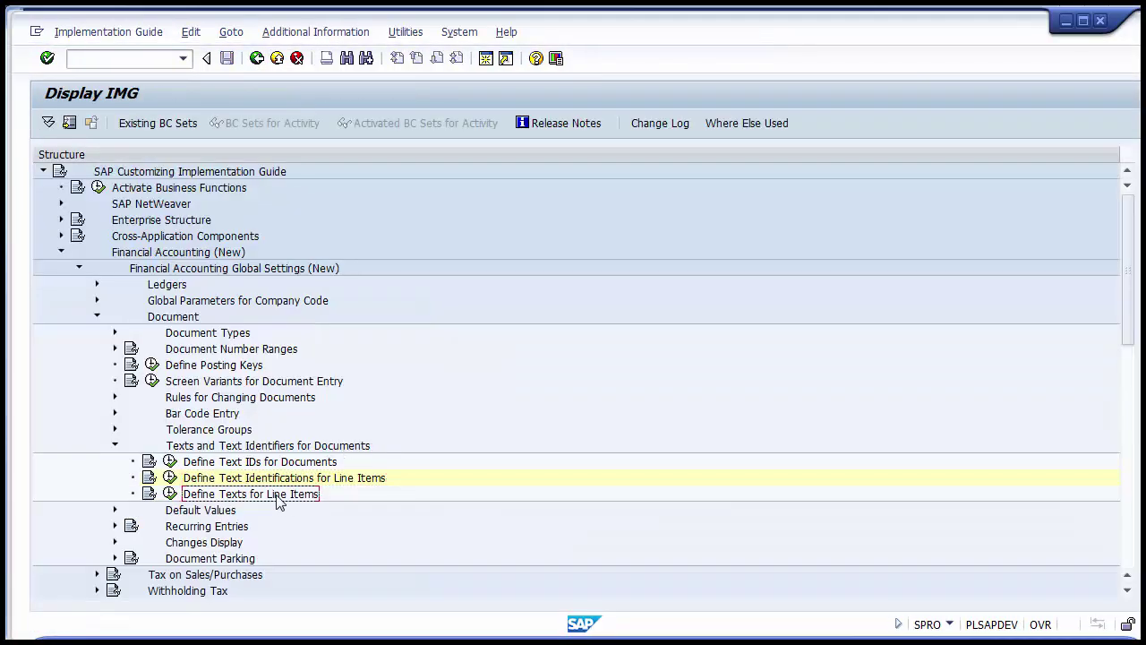
pyautogui.click(240, 462)
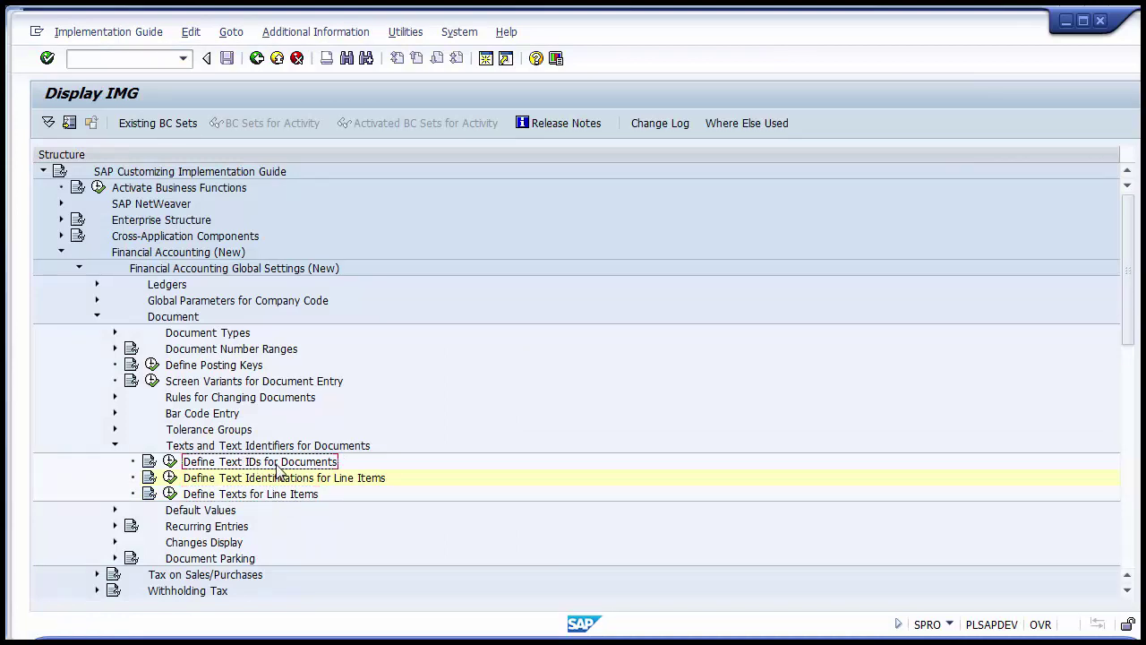
pyautogui.click(243, 482)
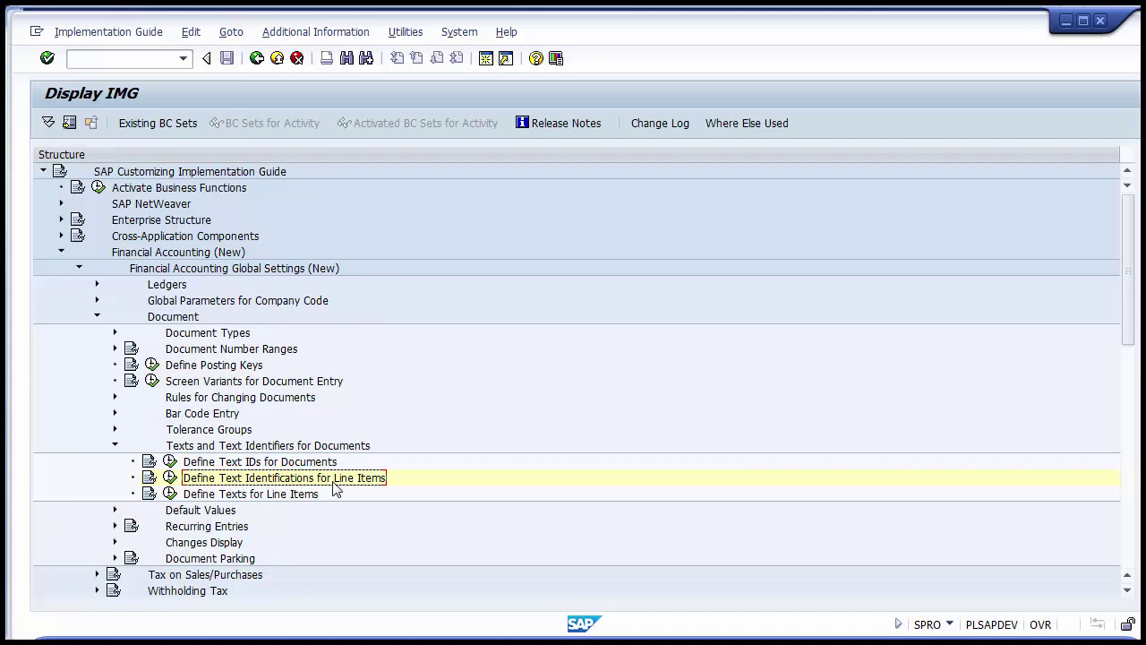
pyautogui.click(250, 498)
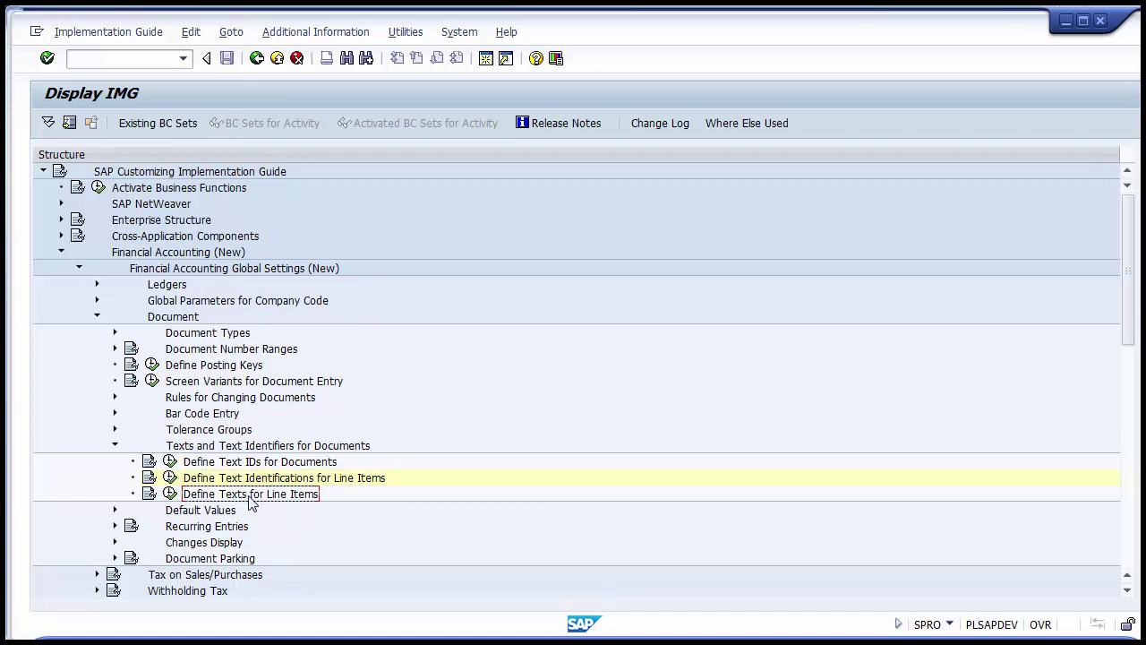
pyautogui.click(170, 495)
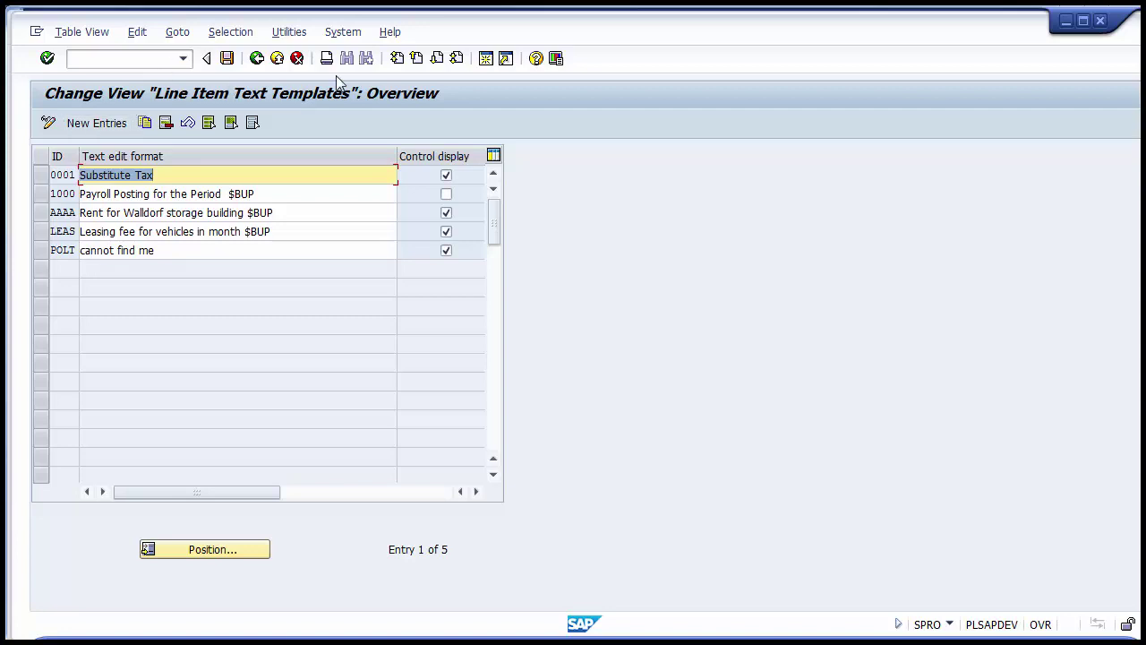
# Add a line item text template with ID Z005, the text "Vendor invoice" and control display enabled.
pyautogui.click(97, 124)
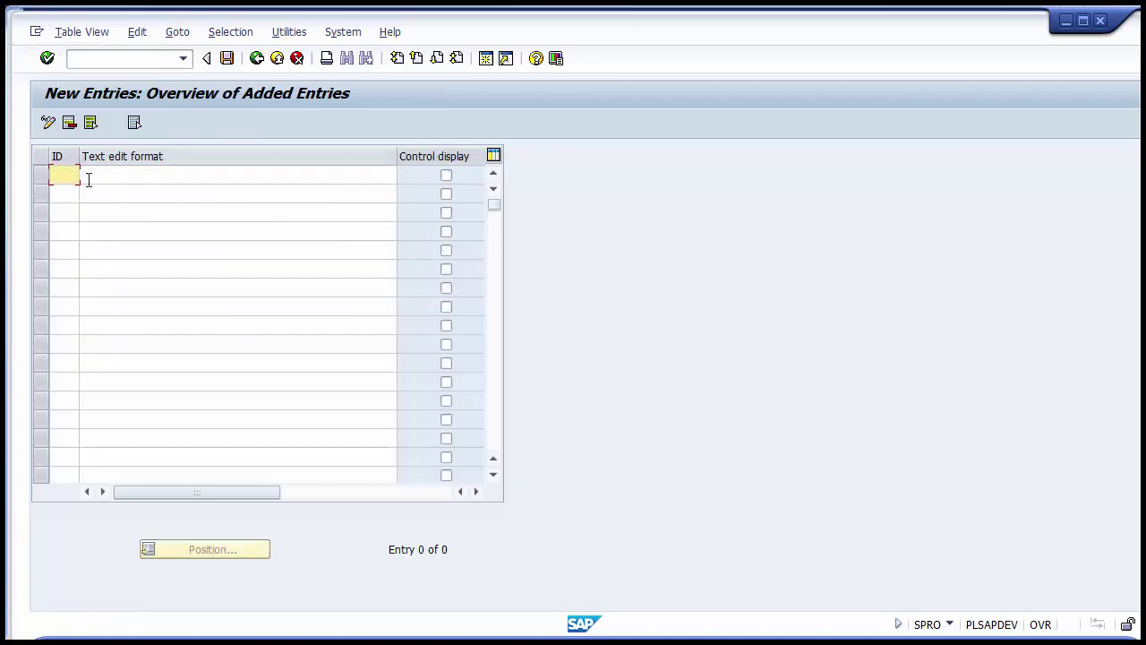
pyautogui.write('z')
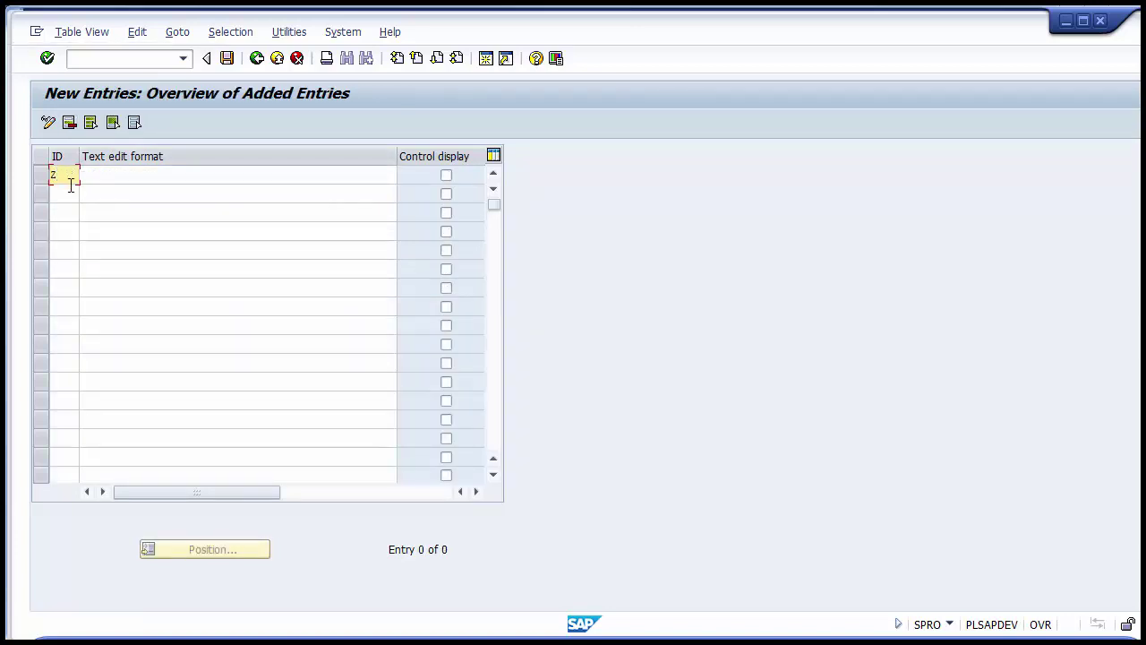
pyautogui.write('005')
pyautogui.press('Tab')
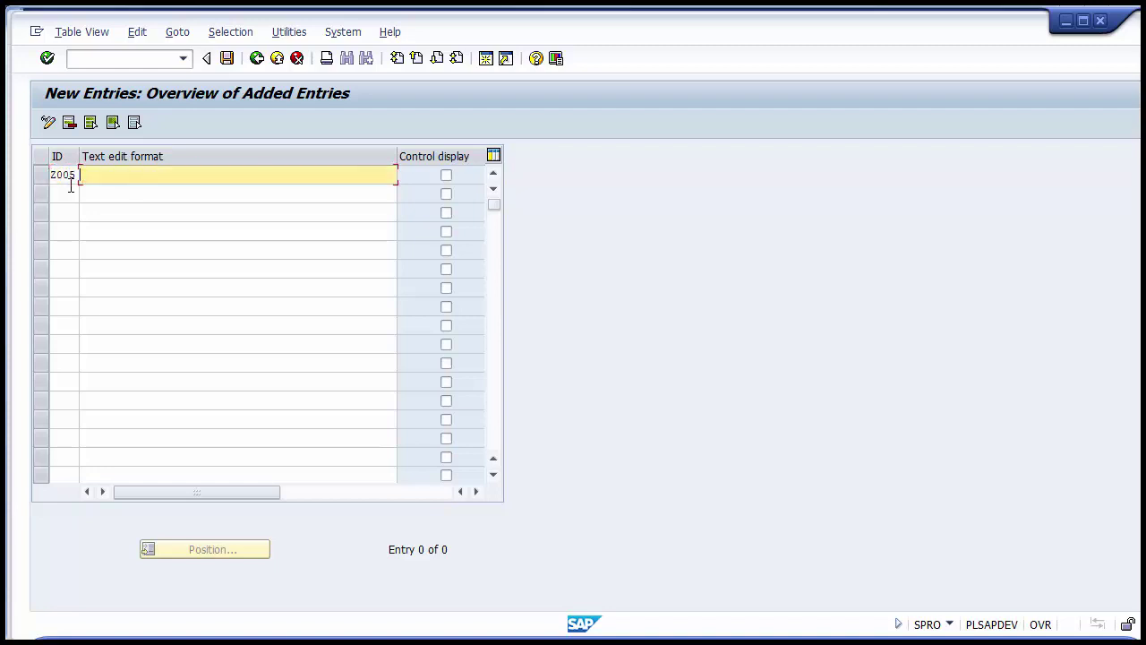
pyautogui.write('Vendor invoice')
pyautogui.press('Return')
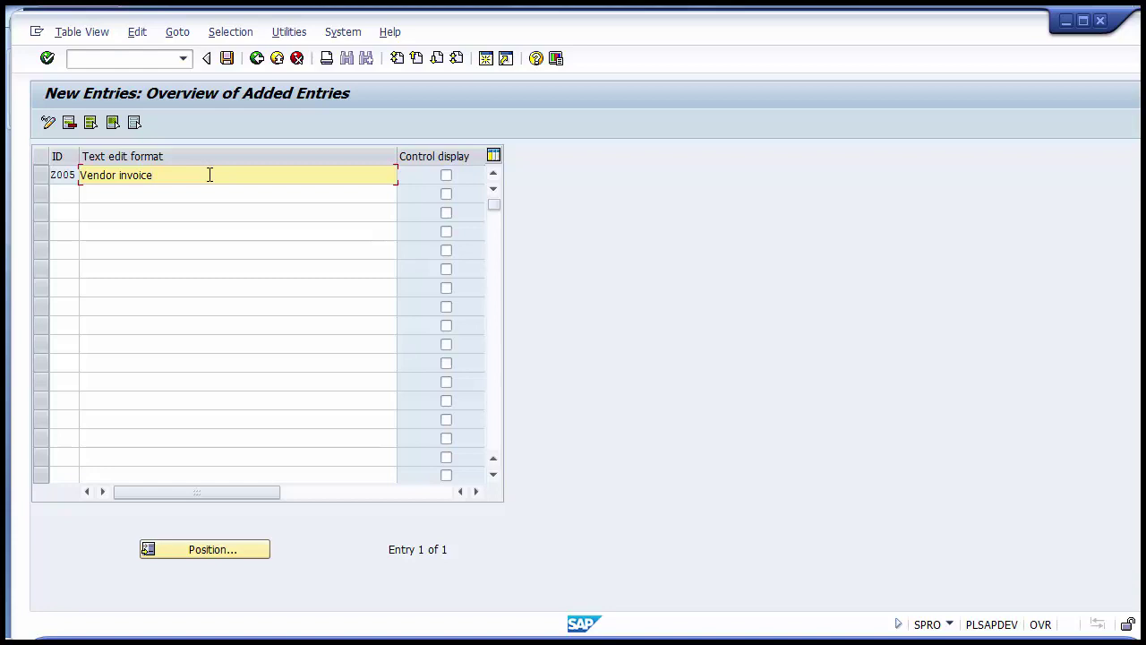
pyautogui.click(447, 177)
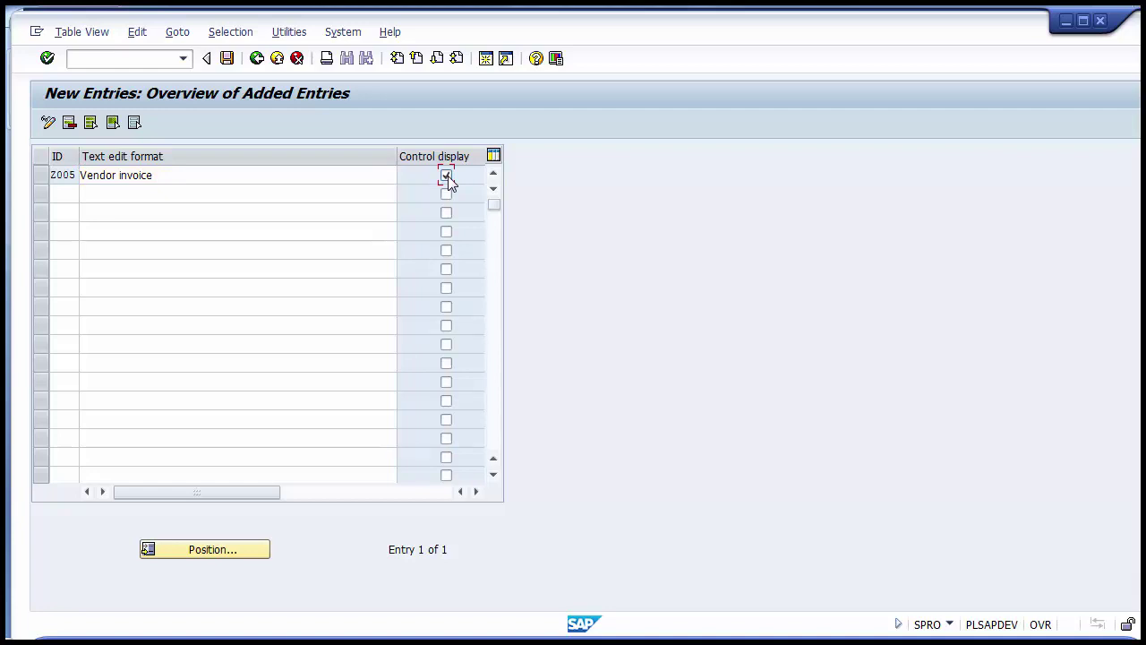
# Save the new line item text template and return to the vendor invoice entry session.
pyautogui.click(229, 62)
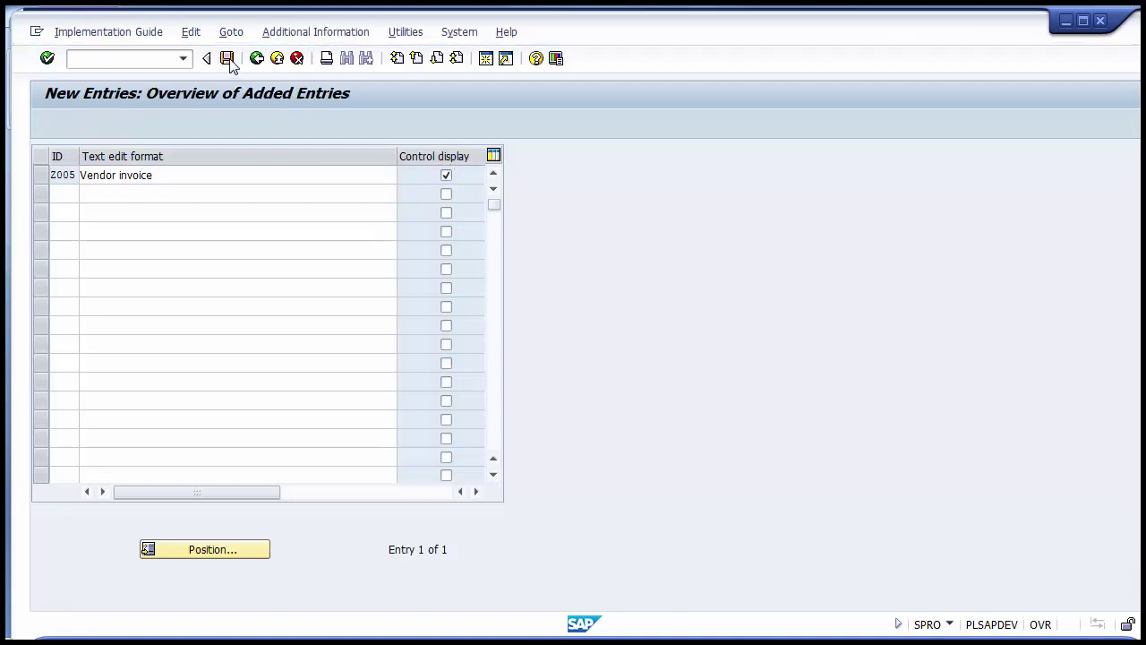
pyautogui.press('Return')
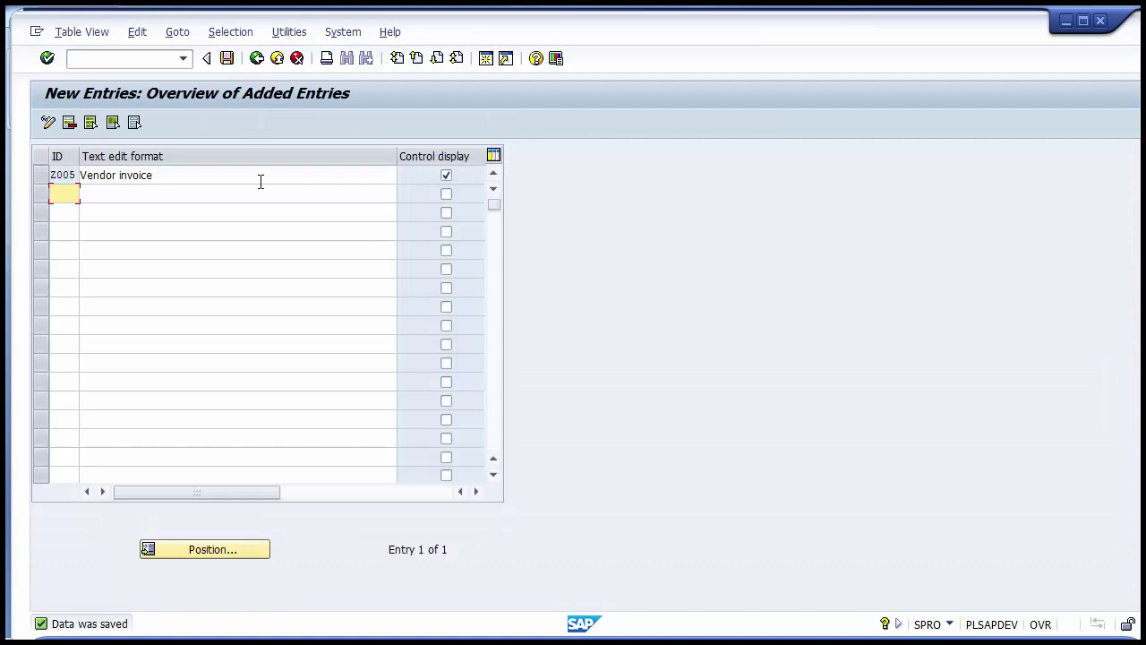
pyautogui.click(257, 59)
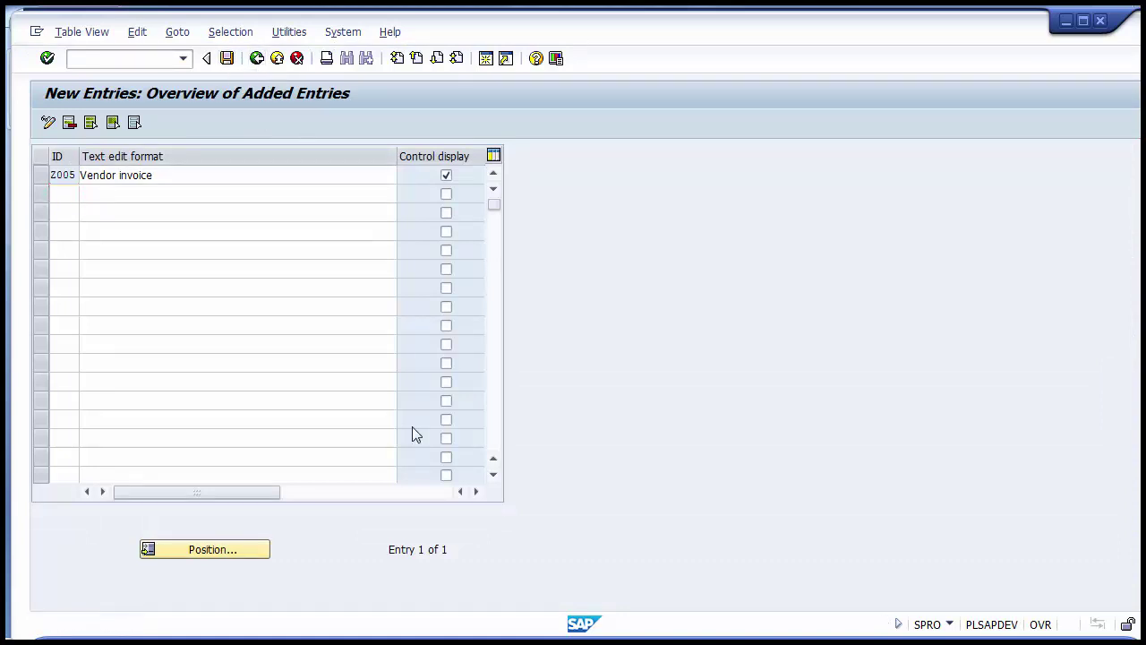
pyautogui.moveTo(487, 638)
pyautogui.click(657, 563)
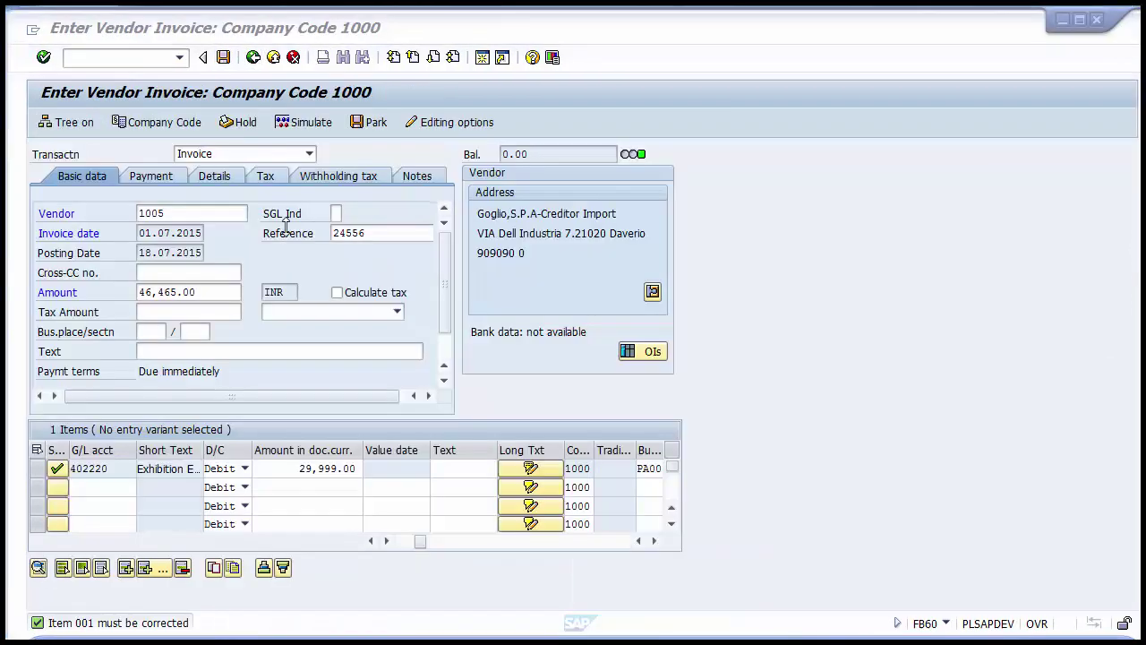
# Exit the current vendor invoice, discard its data and restart transaction FB60 with an empty invoice.
pyautogui.click(179, 57)
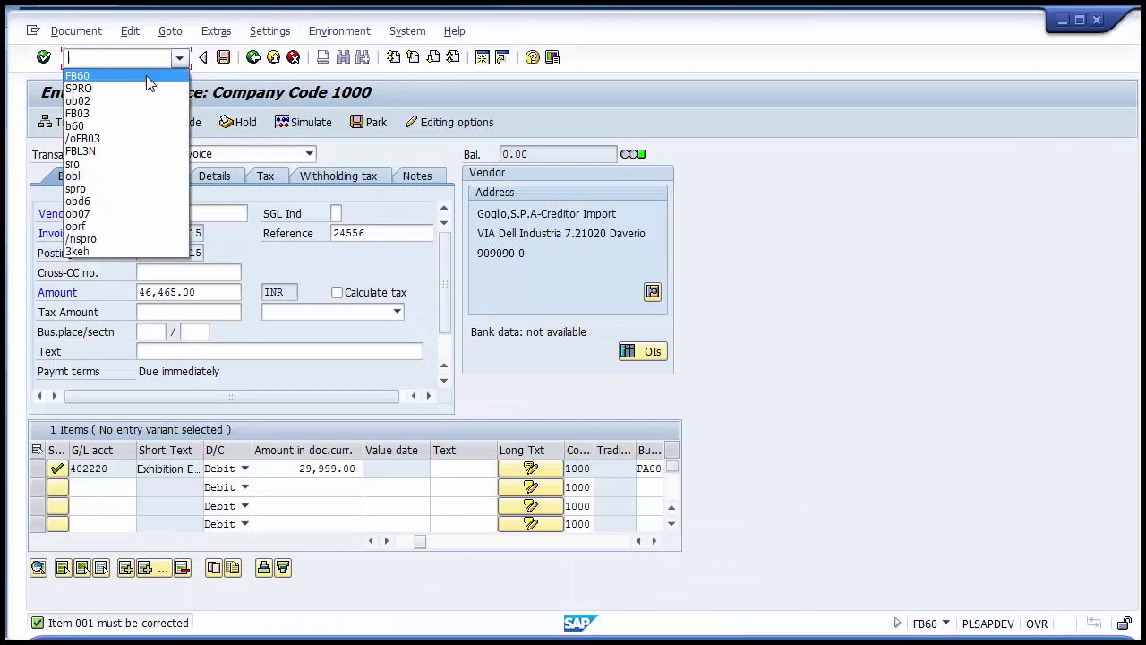
pyautogui.click(135, 71)
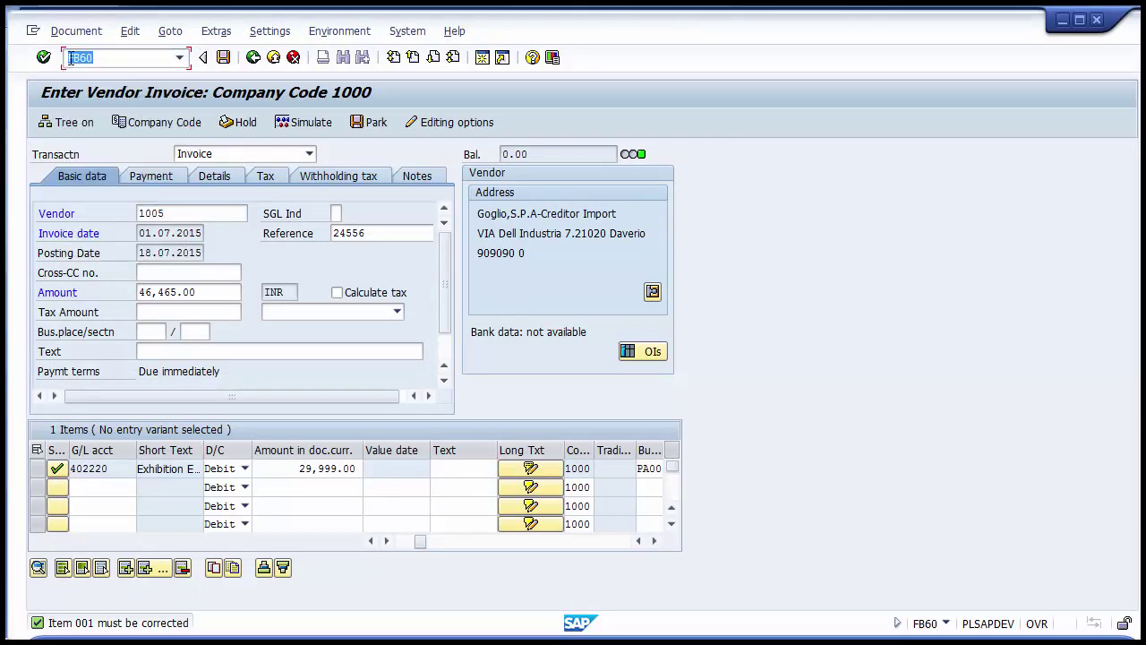
pyautogui.click(274, 58)
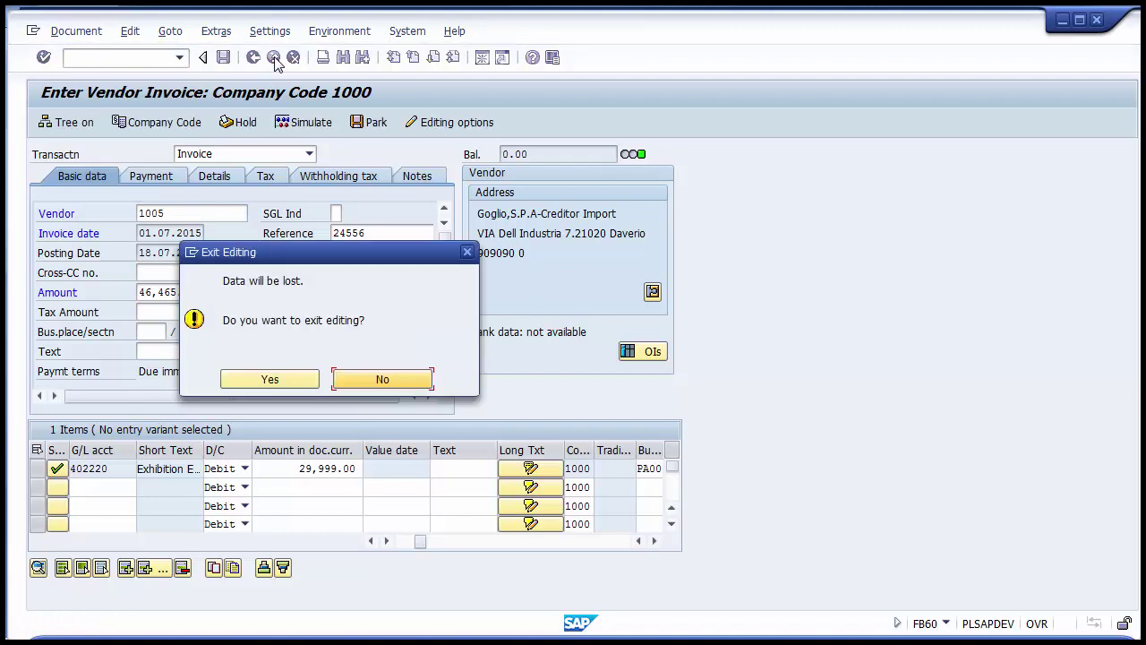
pyautogui.click(240, 385)
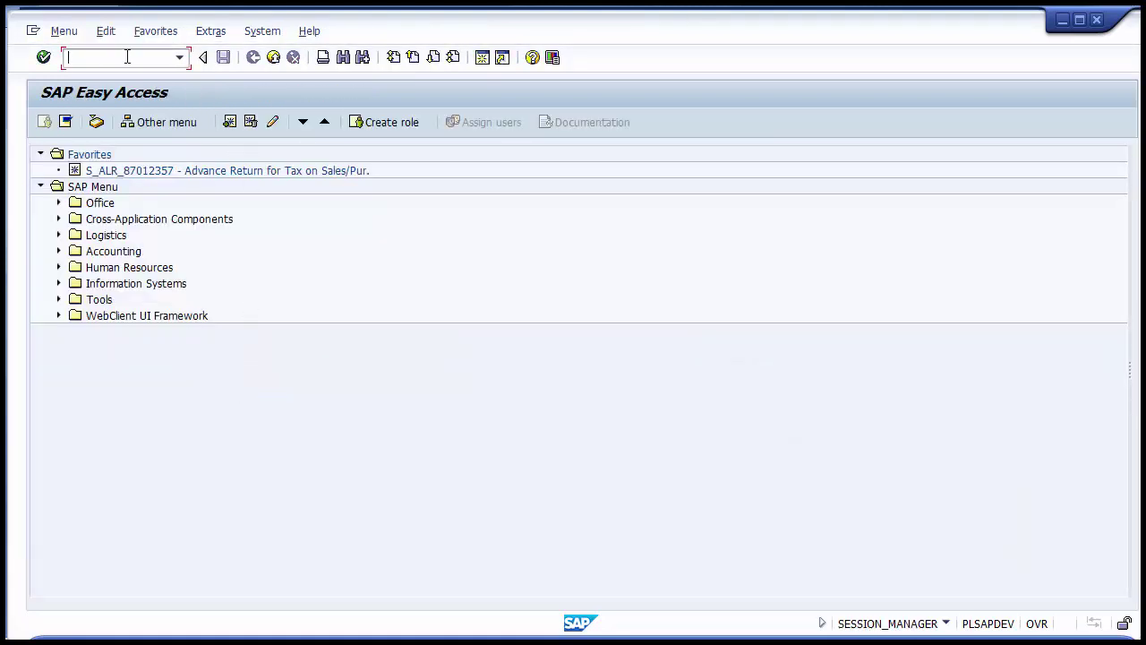
pyautogui.press('Down')
pyautogui.press('Return')
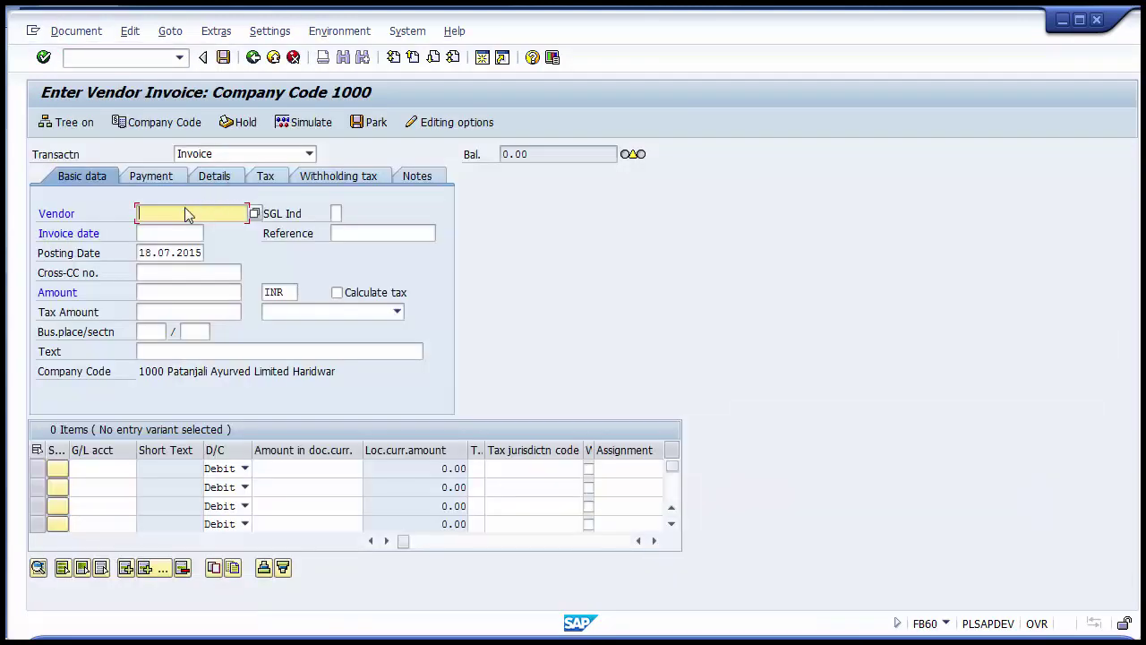
# Fill in the invoice header with the vendor number for Goglio,S.P.A, invoice date 01.07.2015, reference 24556 and amount 46465.
pyautogui.click(185, 213)
pyautogui.write('1005')
pyautogui.press('Tab')
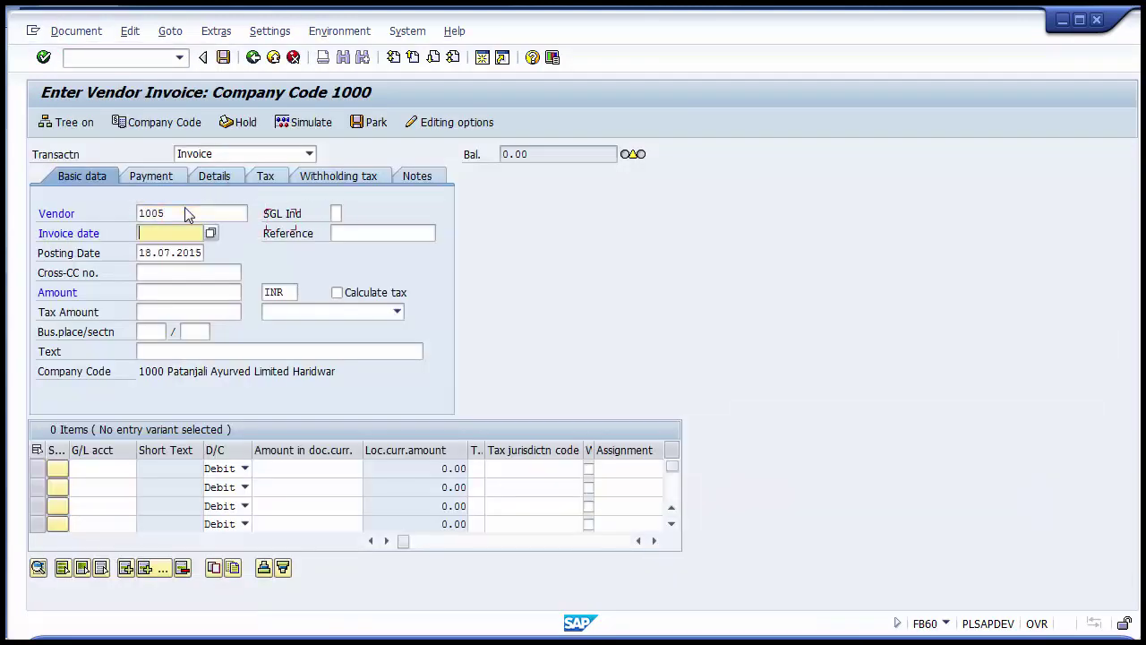
pyautogui.press('Return')
pyautogui.press('Tab')
pyautogui.write('24556')
pyautogui.press('Tab')
pyautogui.press('Tab')
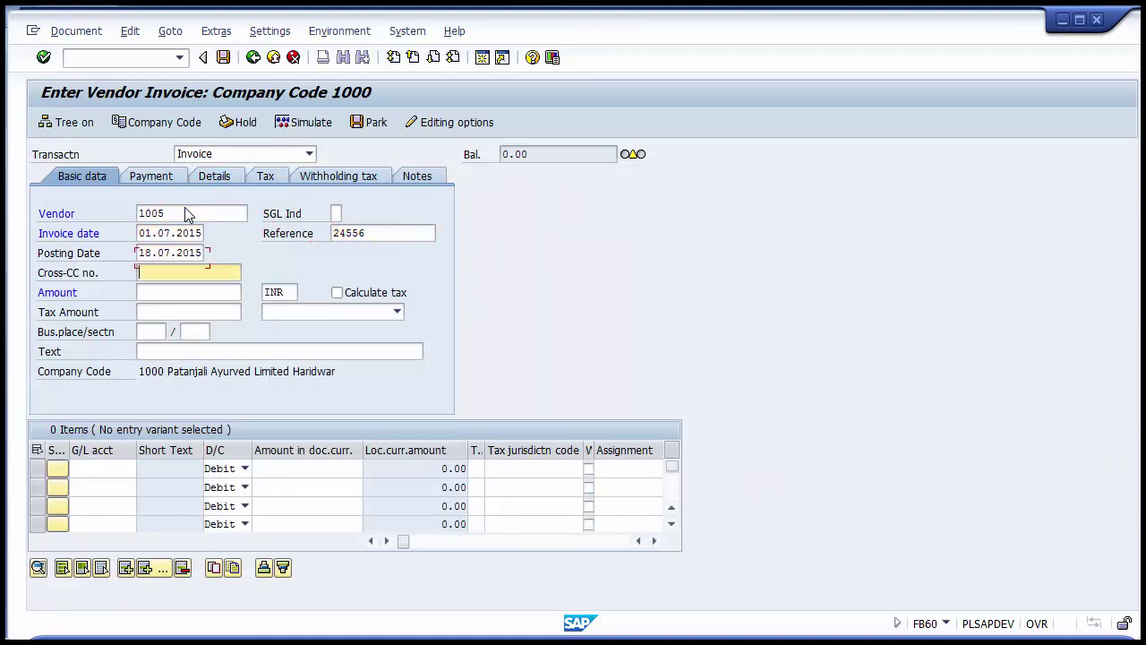
pyautogui.press('Tab')
pyautogui.write('46465')
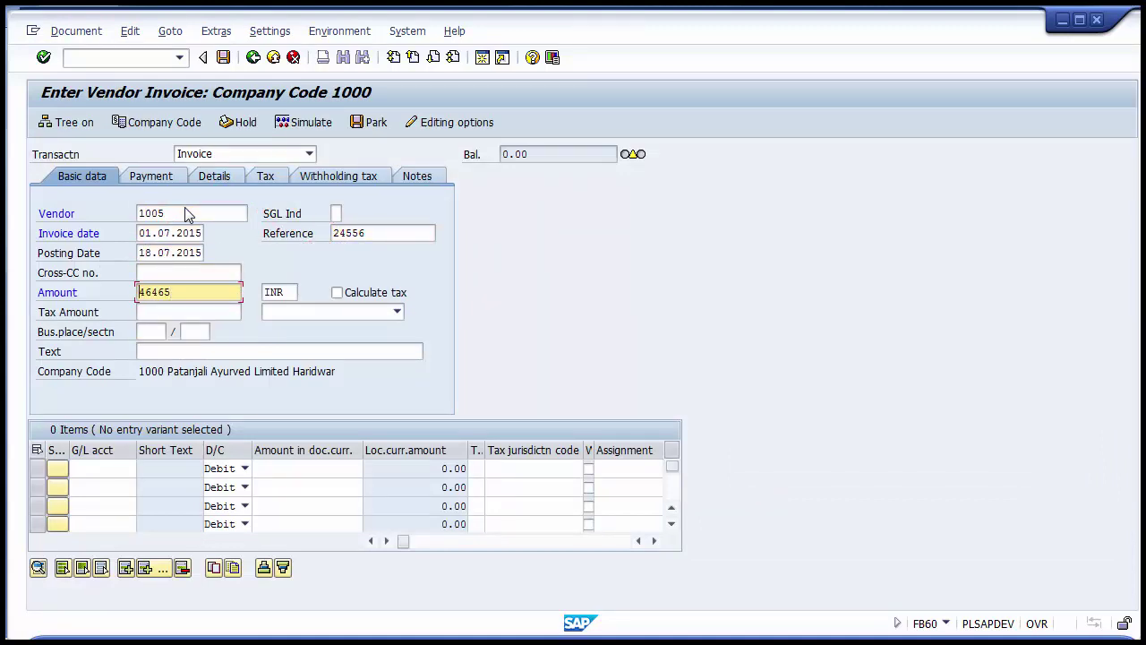
pyautogui.press('Tab')
pyautogui.press('Tab')
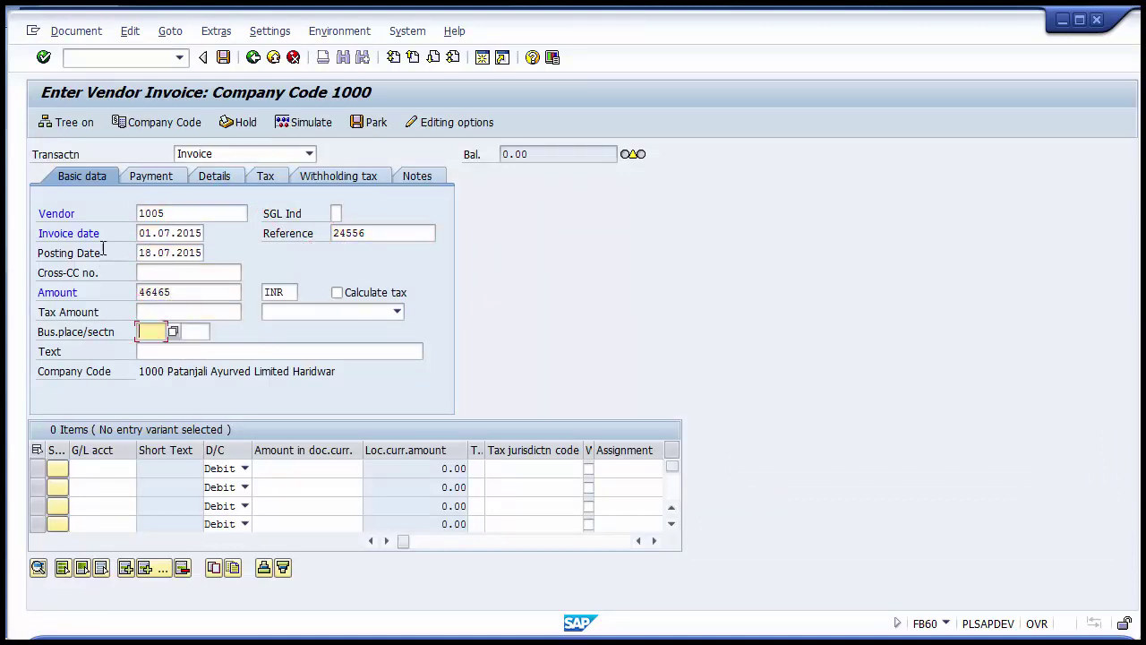
# Enter the exhibition expense G/L account in the first line item with an amount of 29999.
pyautogui.click(93, 471)
pyautogui.press('Down')
pyautogui.press('Return')
pyautogui.press('Tab')
pyautogui.press('Tab')
pyautogui.press('Down')
pyautogui.press('Down')
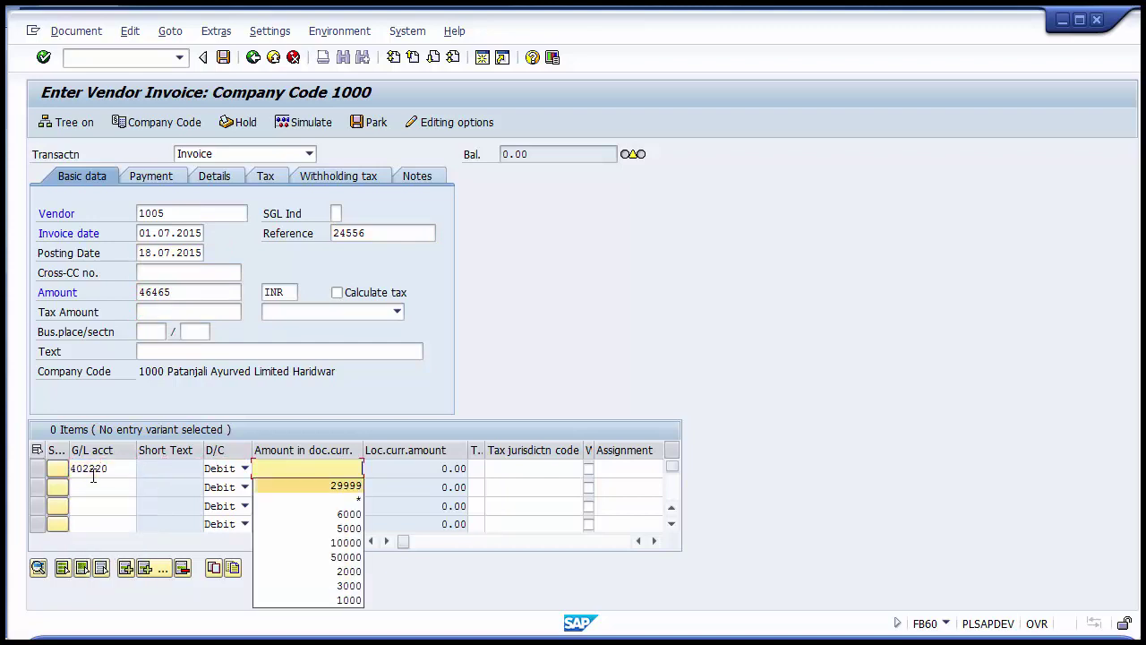
pyautogui.press('Return')
# Assign cost center 110010 to the first line item.
pyautogui.press('Tab')
pyautogui.press('Tab')
pyautogui.press('Tab')
pyautogui.press('Tab')
pyautogui.press('Tab')
pyautogui.press('Tab')
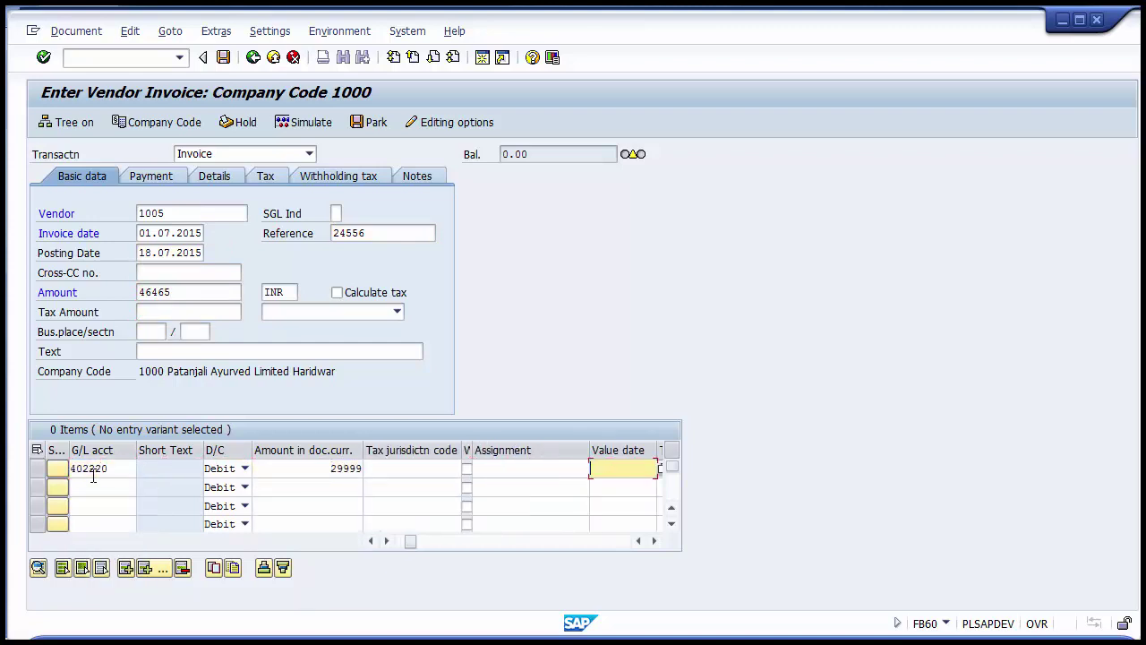
pyautogui.press('Tab')
pyautogui.press('Tab')
pyautogui.press('Tab')
pyautogui.press('Tab')
pyautogui.press('Tab')
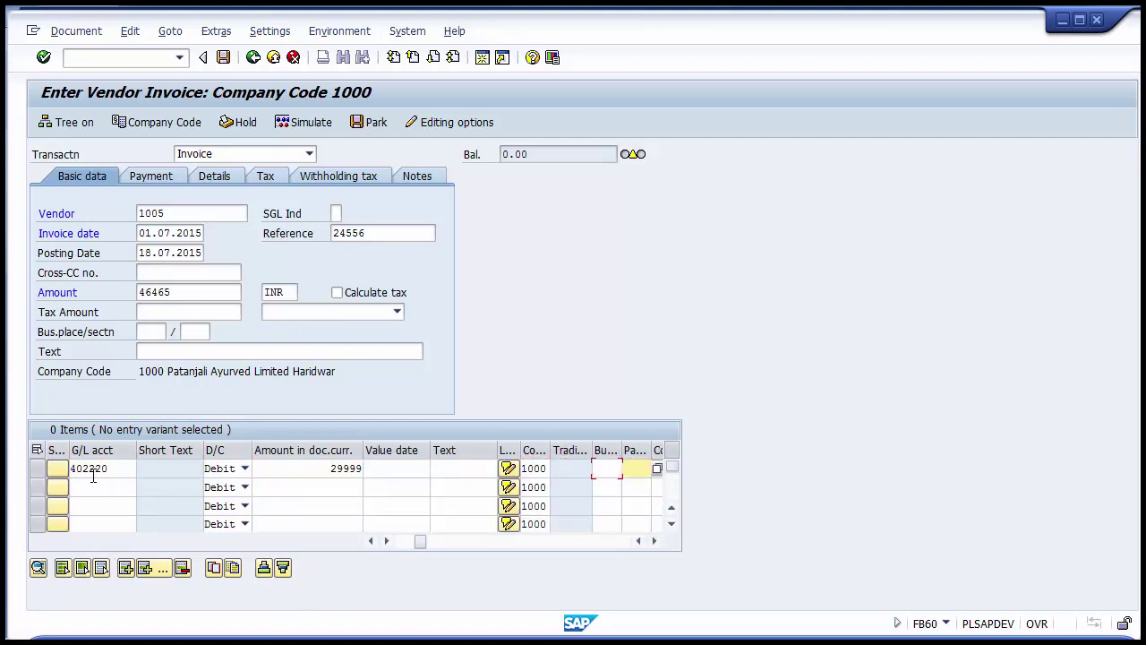
pyautogui.press('Down')
pyautogui.press('Down')
pyautogui.press('Return')
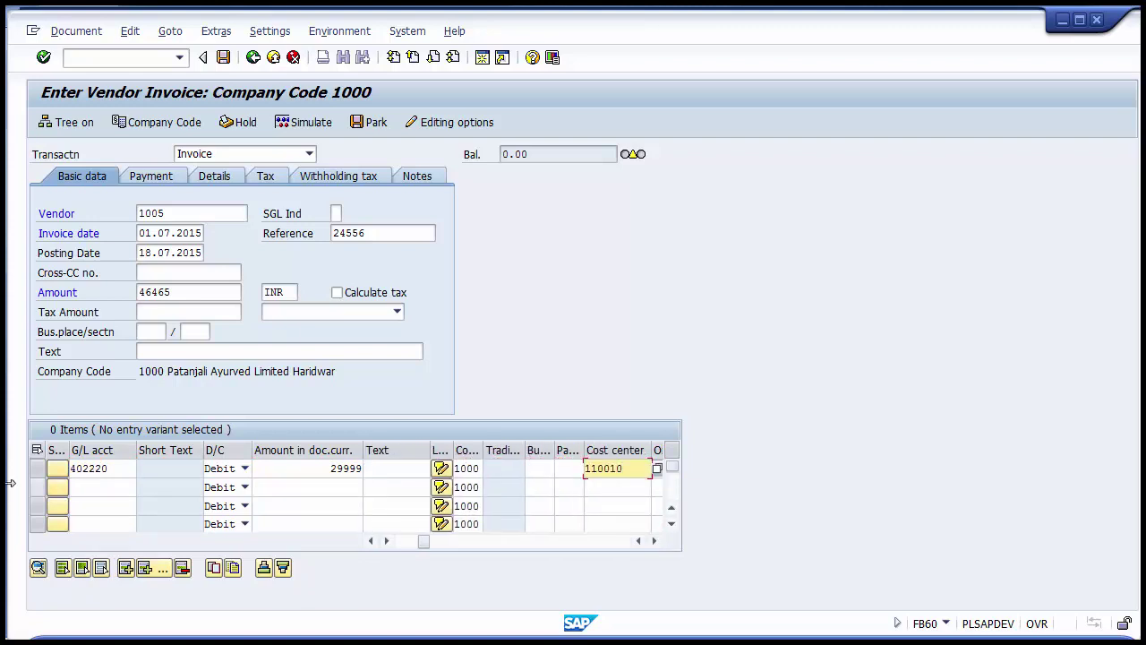
# Choose template Z005 "Vendor invoice" for the first line item's Text field and confirm the entry through the tax and business place messages.
pyautogui.click(377, 469)
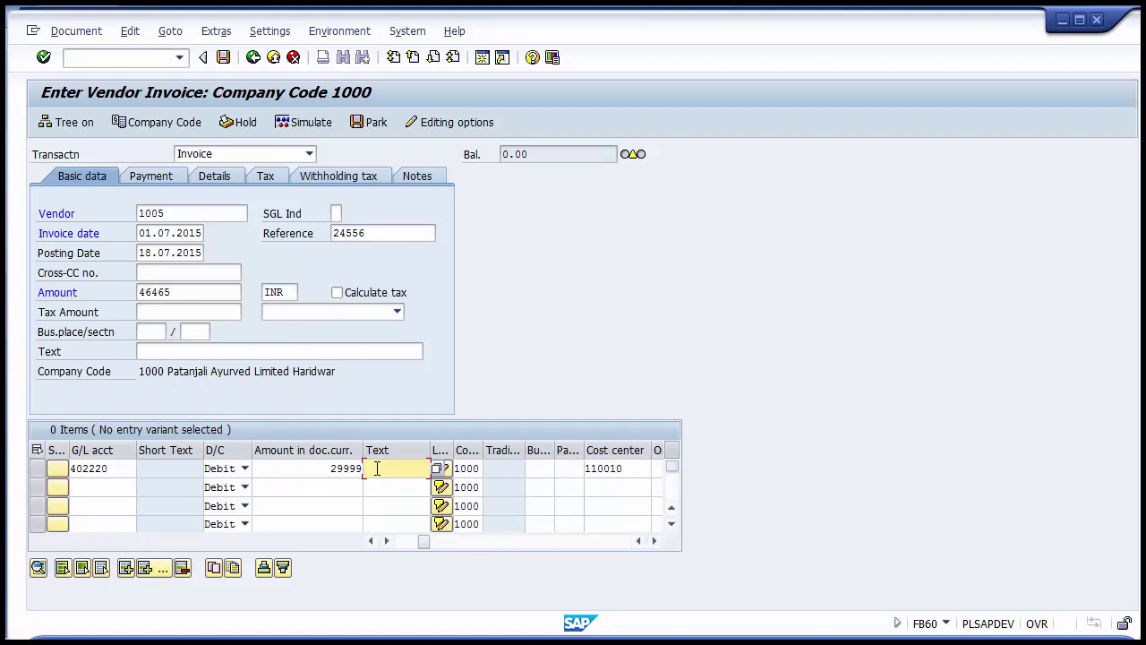
pyautogui.press('Return')
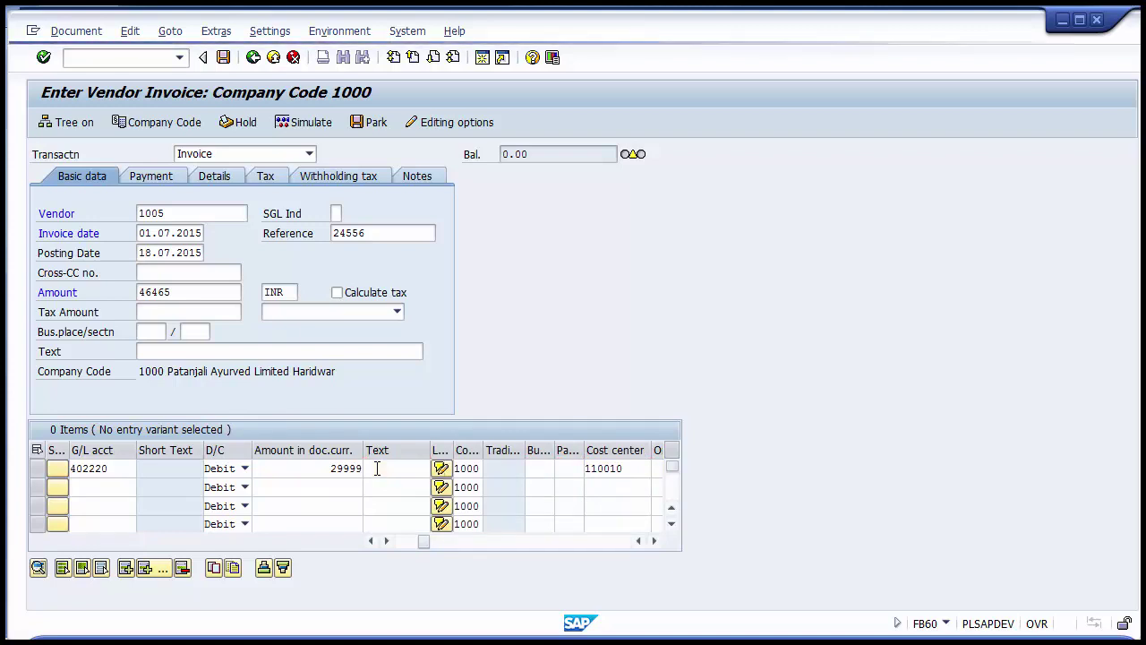
pyautogui.press('F4')
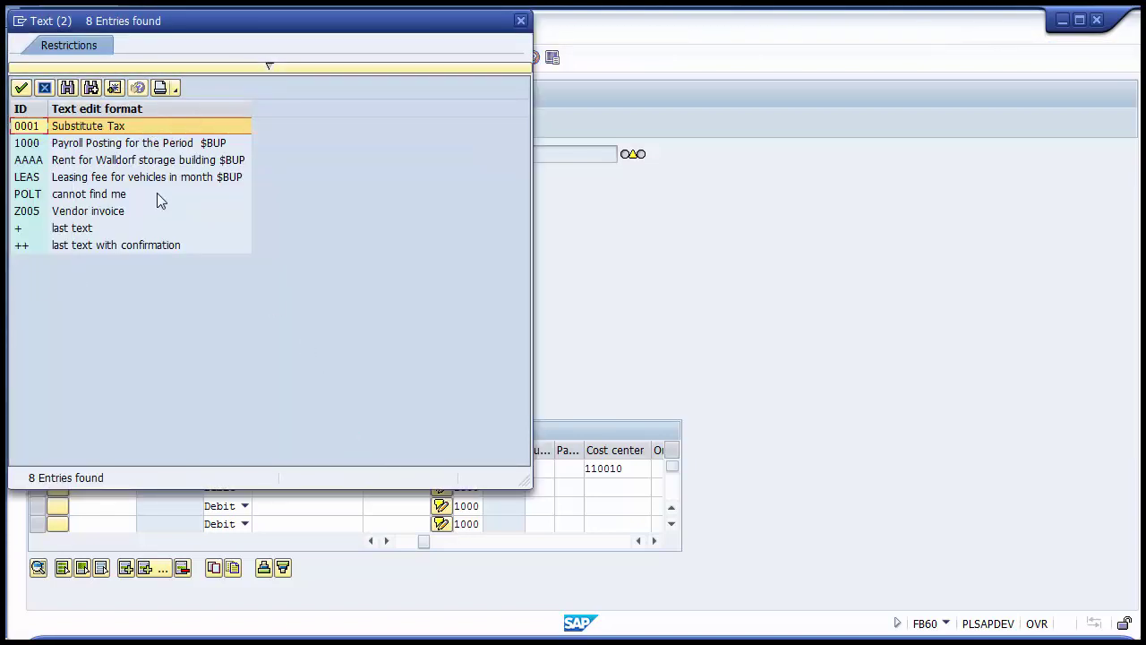
pyautogui.click(85, 216)
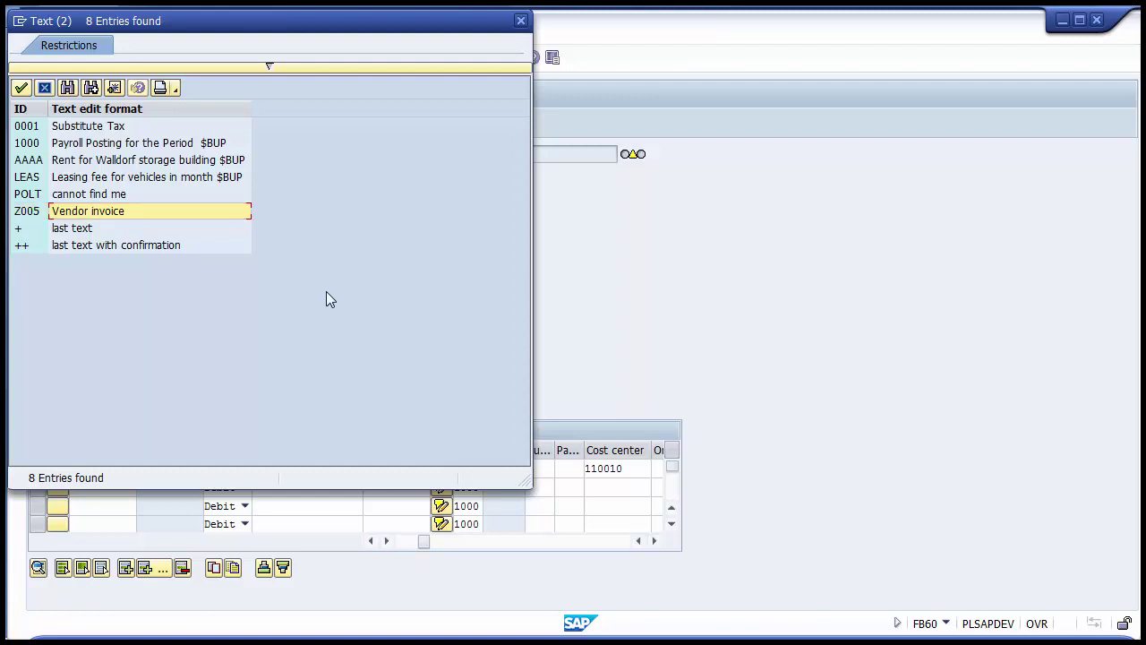
pyautogui.click(29, 211)
pyautogui.click(28, 211)
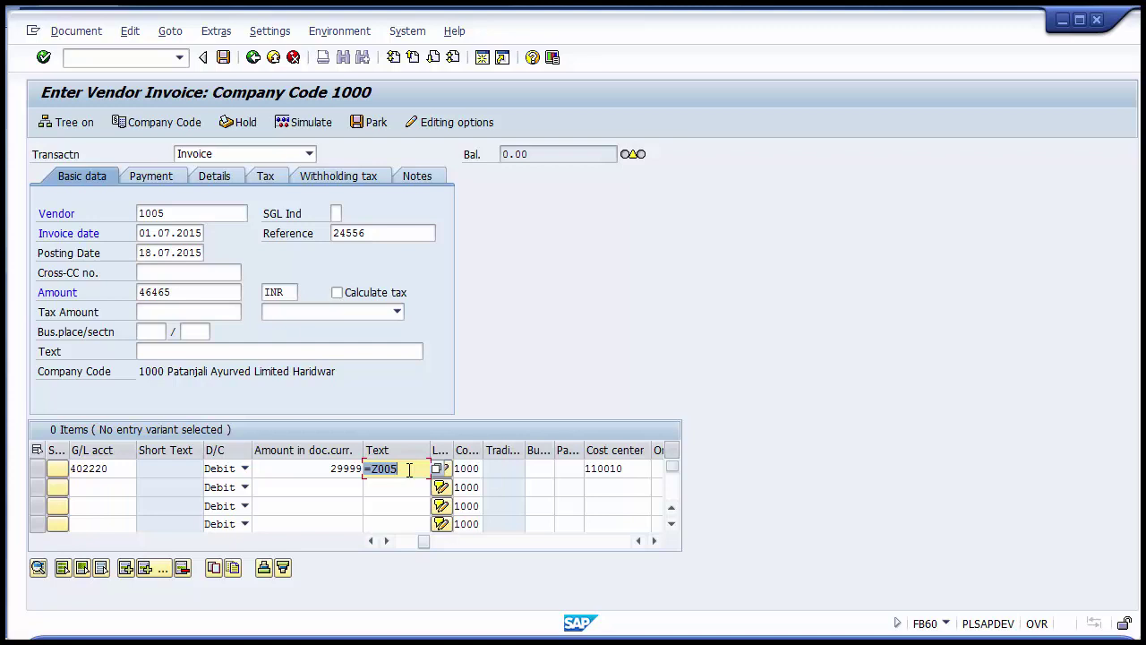
pyautogui.press('Return')
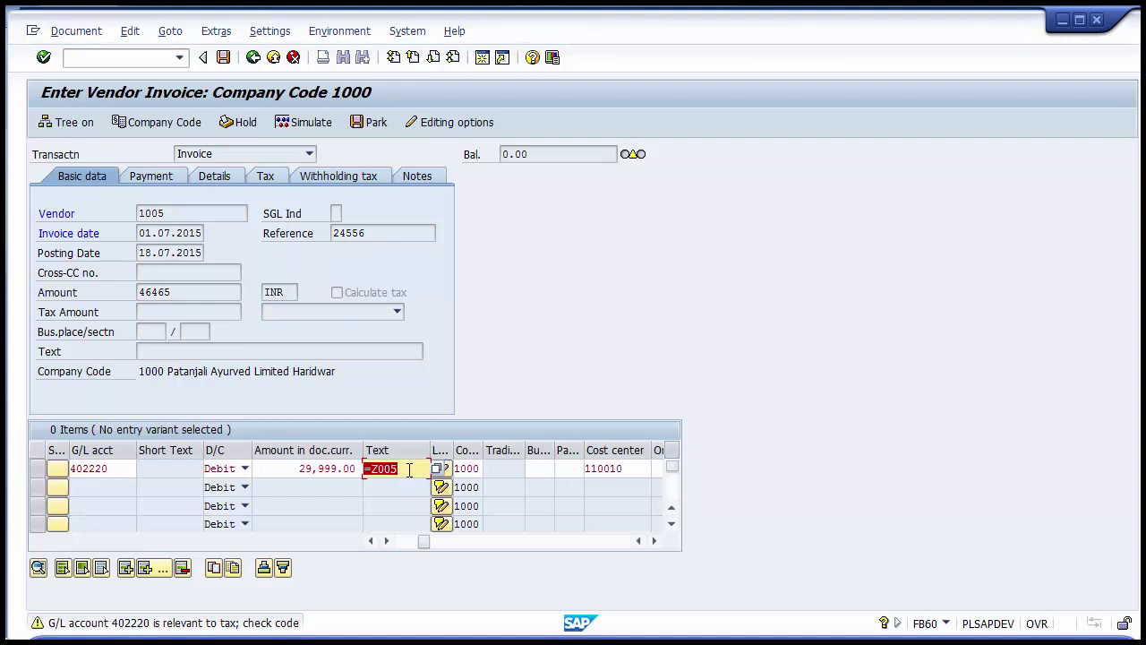
pyautogui.press('Return')
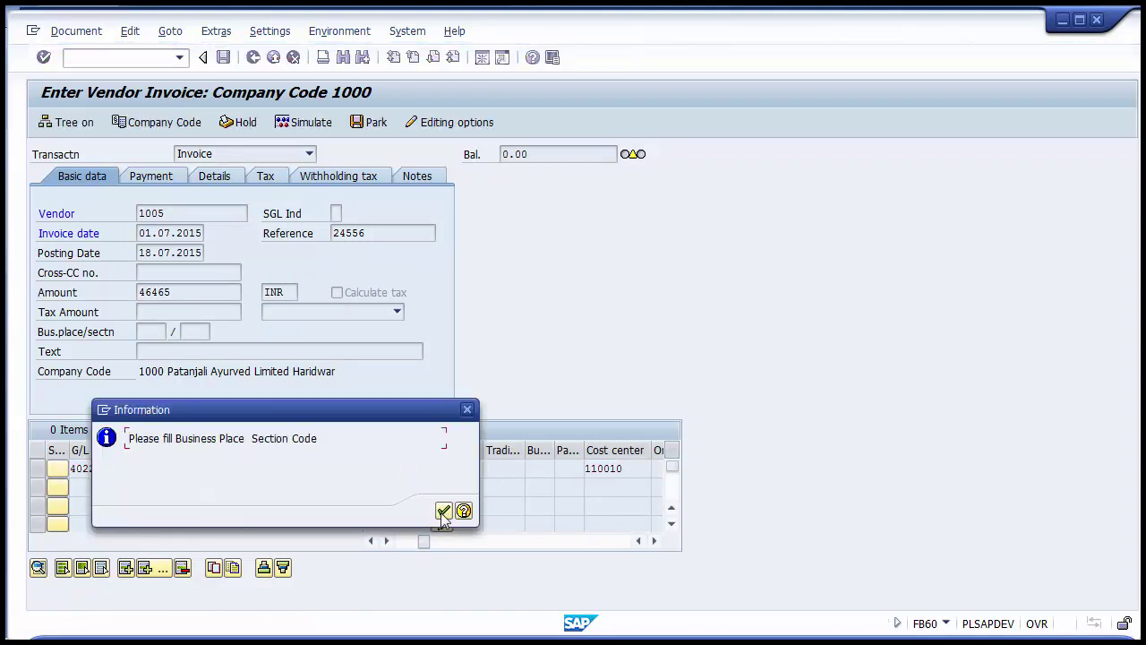
pyautogui.click(442, 511)
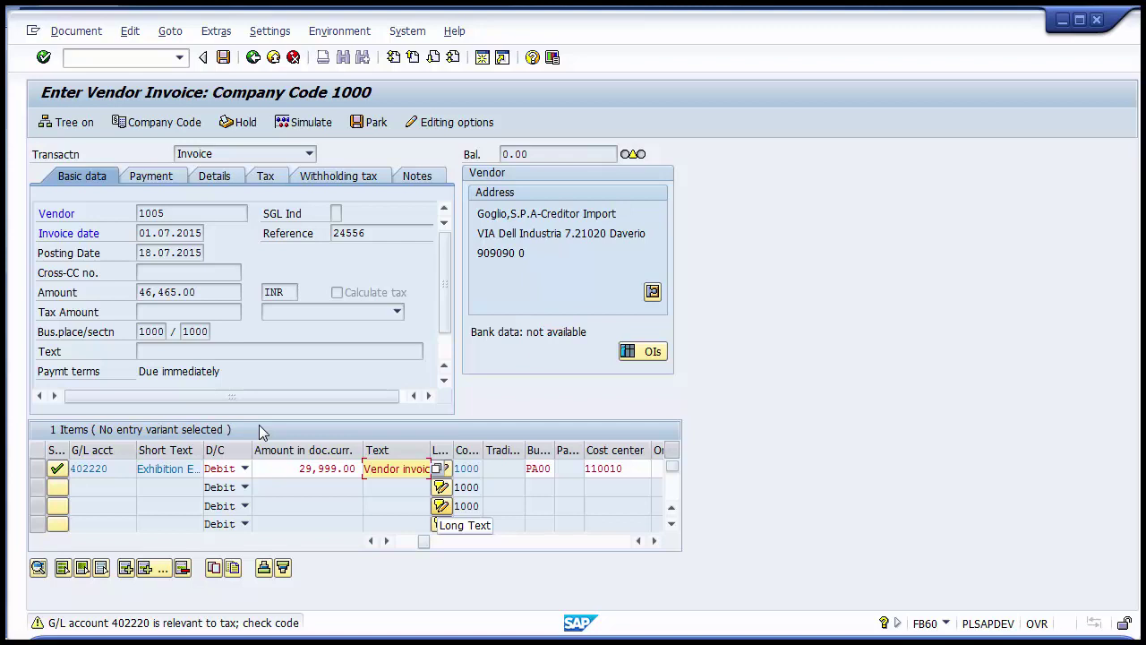
# Clear the first line item's text, enter the template code =Z005 again and confirm it.
pyautogui.press('Delete')
pyautogui.press('Delete')
pyautogui.press('Delete')
pyautogui.press('Delete')
pyautogui.press('Delete')
pyautogui.press('Delete')
pyautogui.press('Delete')
pyautogui.press('Delete')
pyautogui.press('Delete')
pyautogui.press('Delete')
pyautogui.press('Delete')
pyautogui.press('Delete')
pyautogui.press('Delete')
pyautogui.press('Delete')
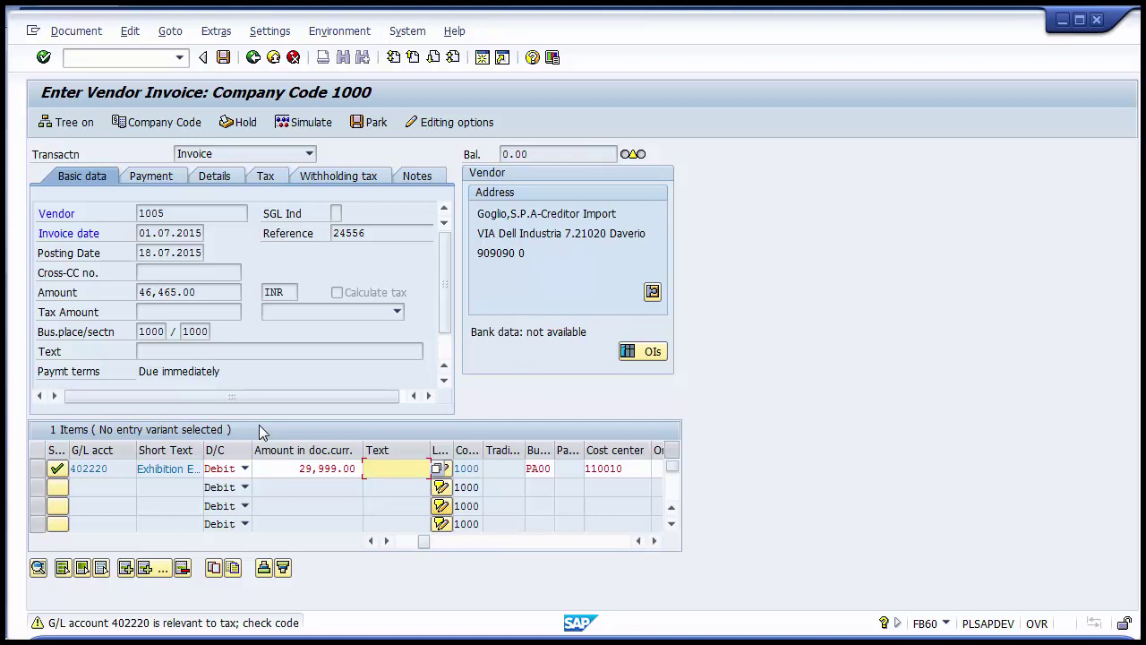
pyautogui.write('=')
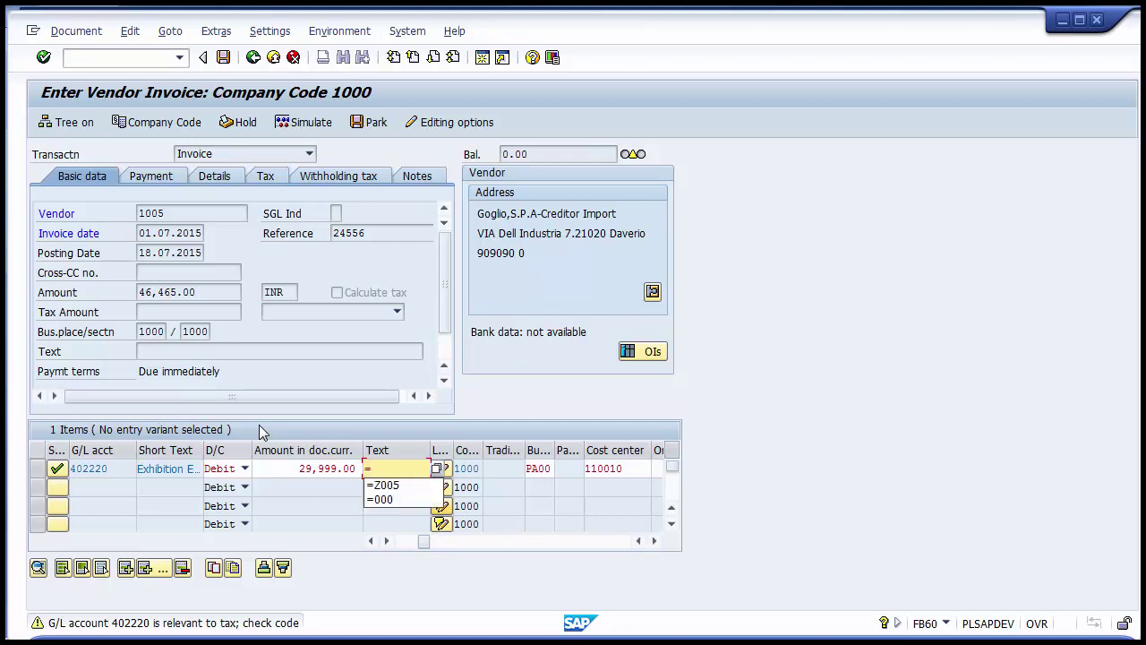
pyautogui.press('Down')
pyautogui.press('Return')
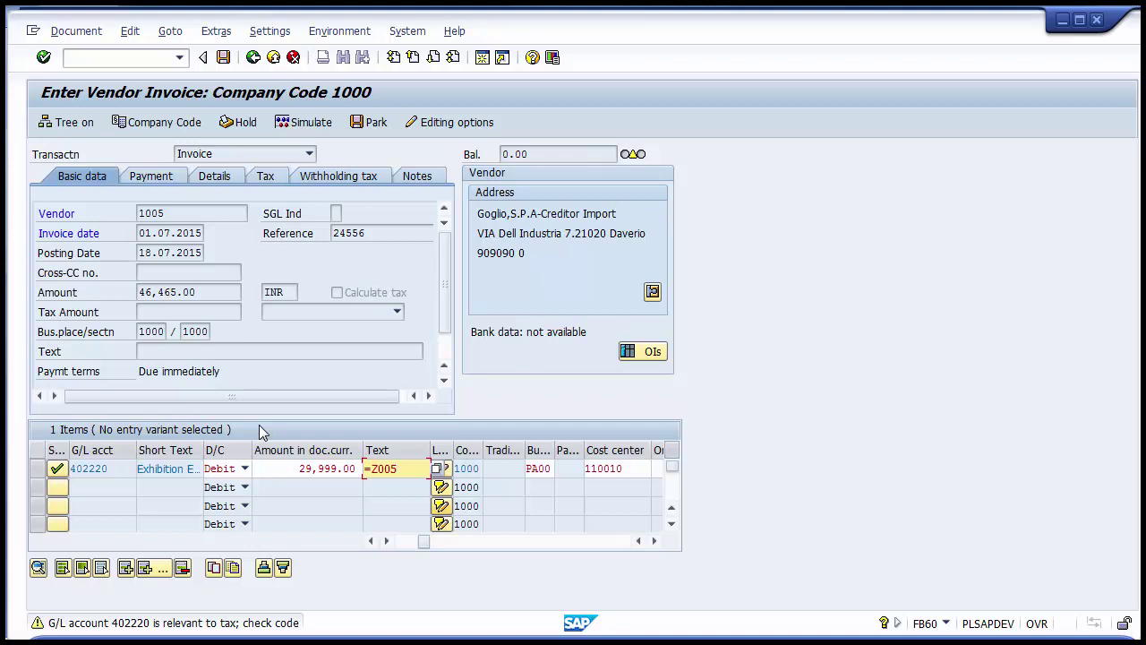
pyautogui.press('Return')
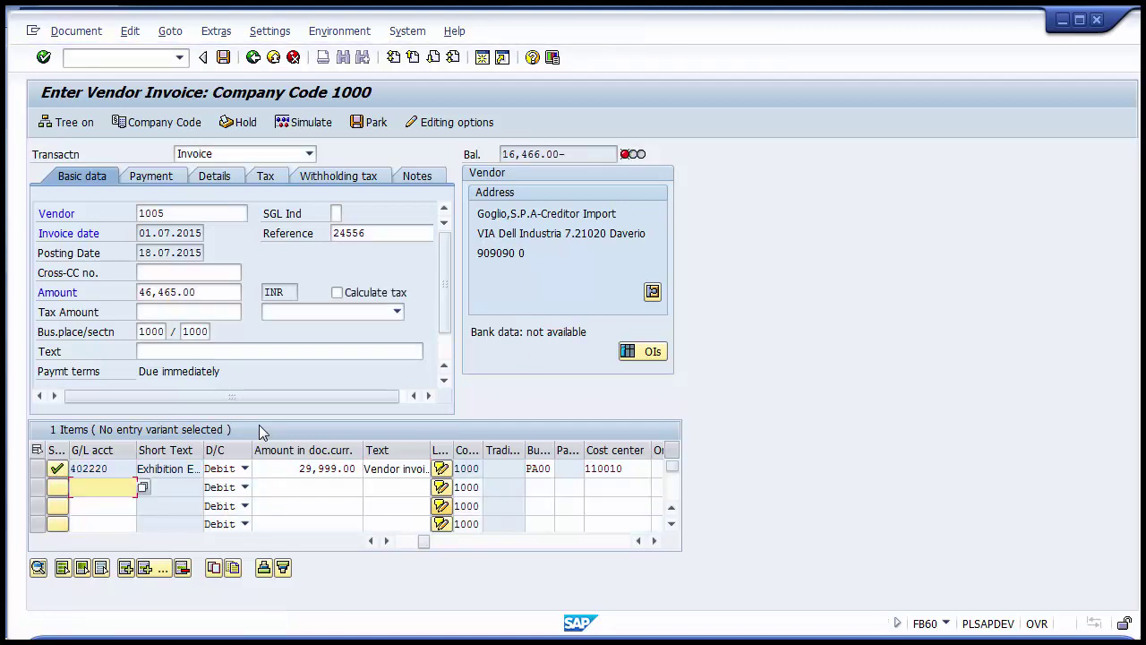
# Check the line item's text, switch to the PowerPoint presentation and deselect the placeholder on the slide "Texts and Text Identifiers for Documents".
pyautogui.moveTo(369, 468); pyautogui.dragTo(437, 471)
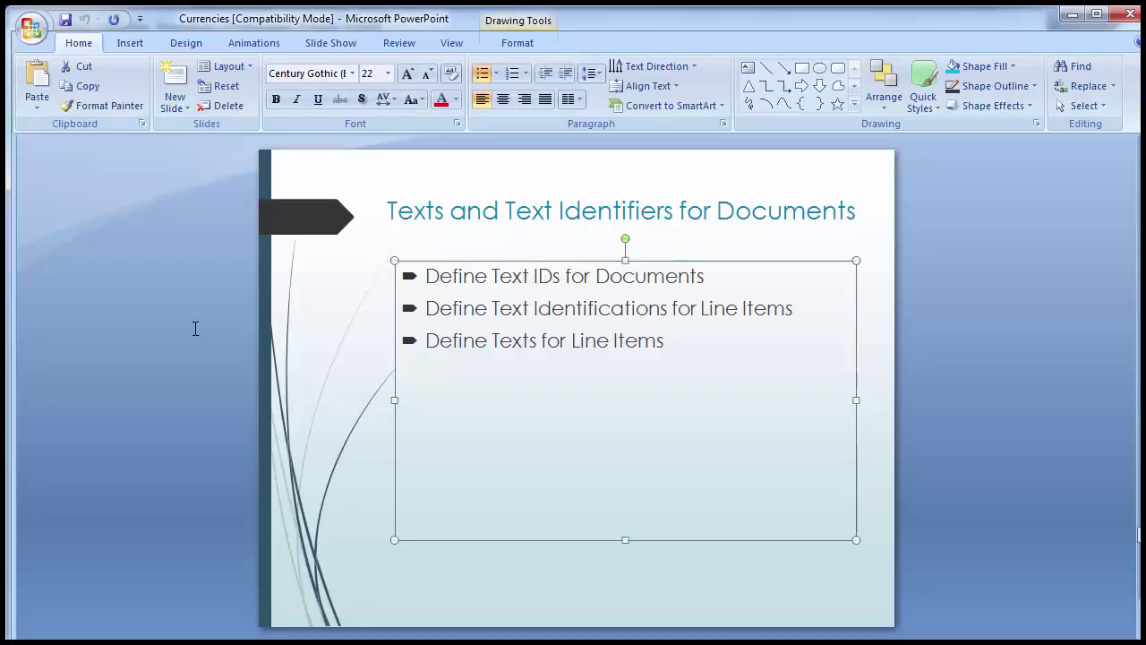
pyautogui.click(195, 328)
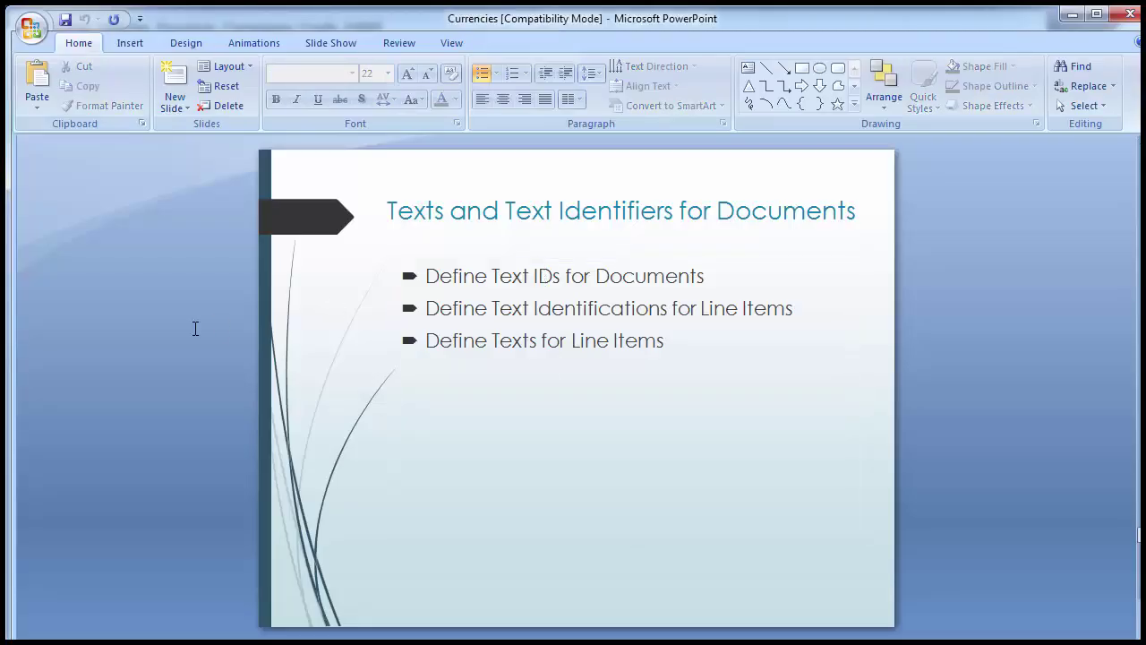